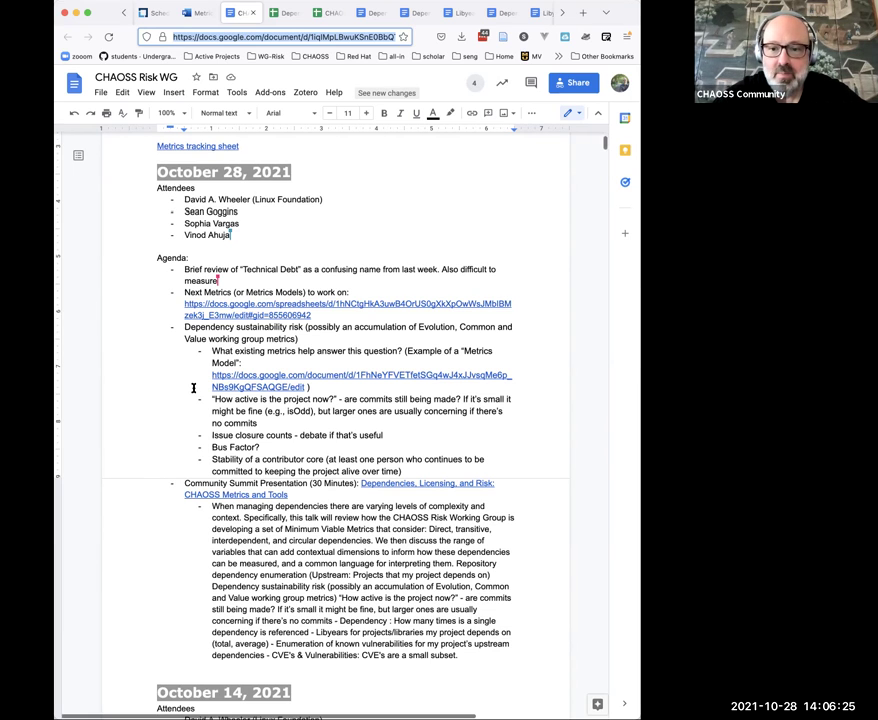
Step: Scroll down to the October 14, 2021 notes on a cumulative-age-of-dependencies metric like libyears
{"action": "scroll", "coordinate": [195, 388], "scroll_direction": "down", "scroll_amount": 1}
{"action": "scroll", "coordinate": [193, 388], "scroll_direction": "down", "scroll_amount": 3}
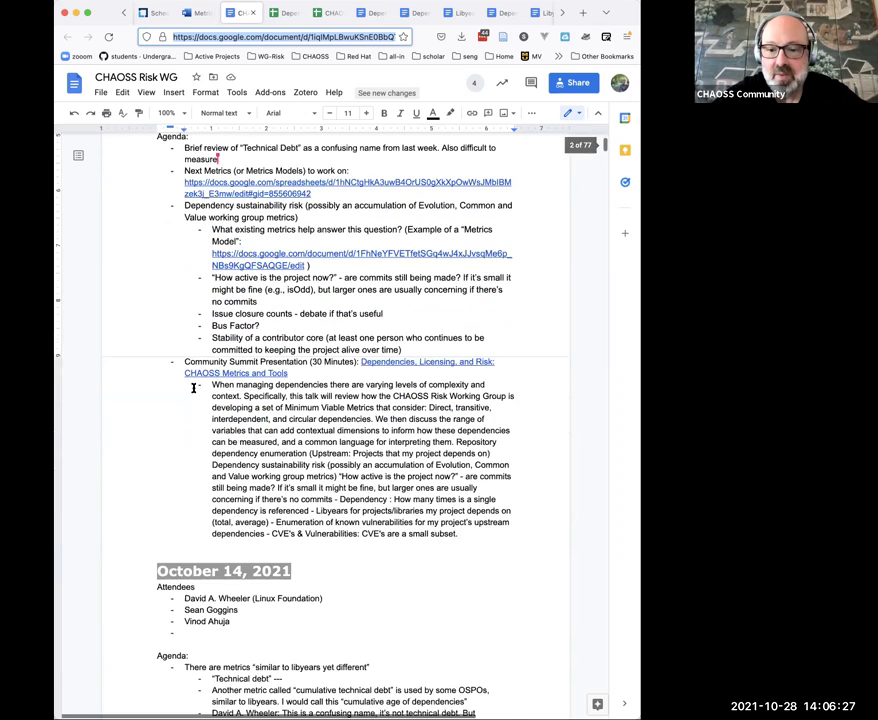
{"action": "scroll", "coordinate": [193, 388], "scroll_direction": "down", "scroll_amount": 8}
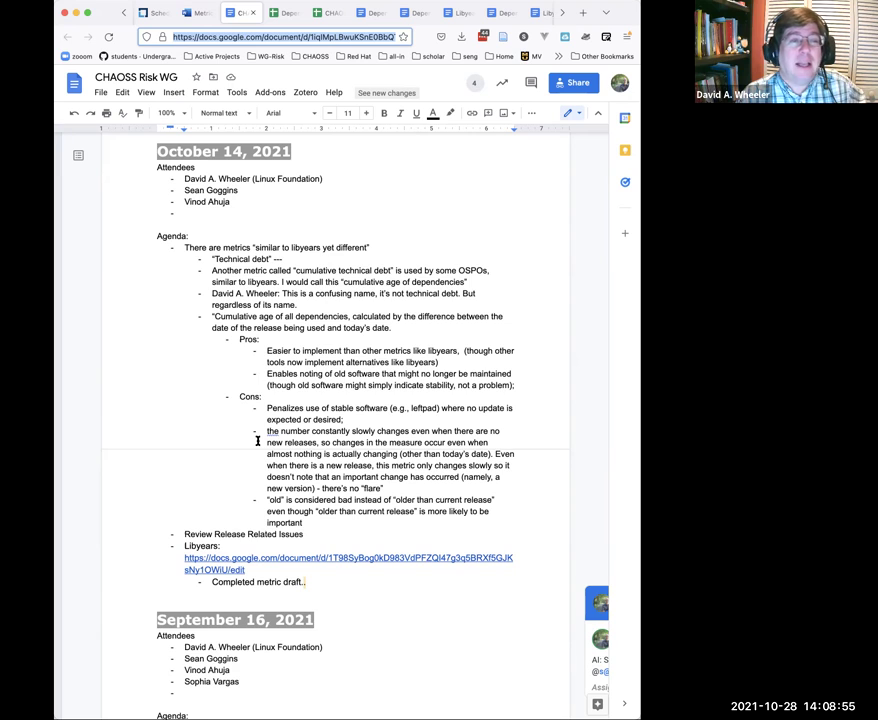
Step: Add sub-bullets likening technical debt to a mortgage and describing inherited problems you can fix or let grow
{"action": "scroll", "coordinate": [257, 440], "scroll_direction": "up", "scroll_amount": 15}
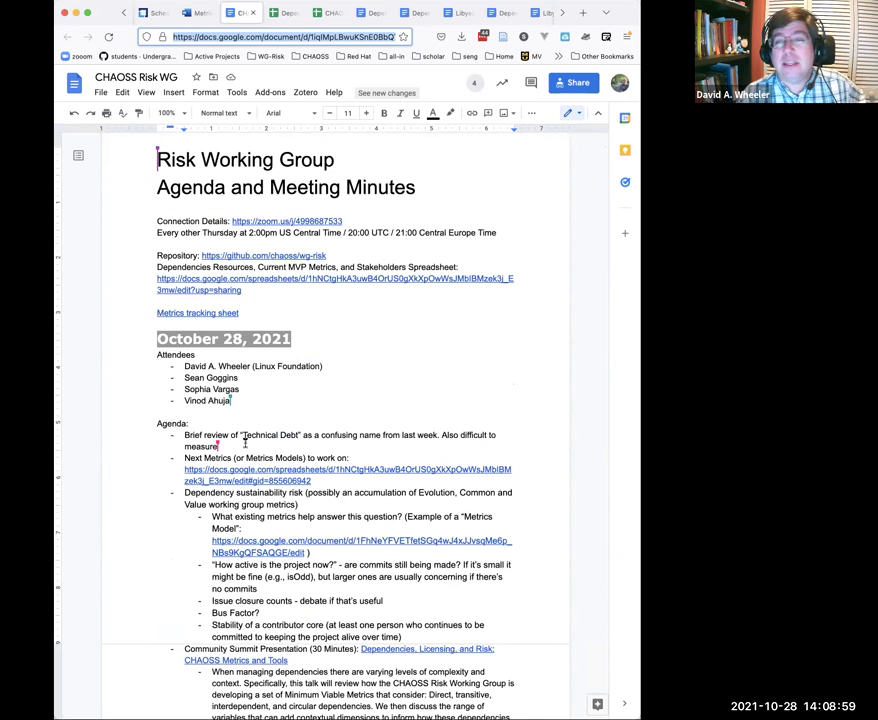
{"action": "left_click", "coordinate": [244, 443]}
{"action": "key", "text": "Return"}
{"action": "key", "text": "Tab"}
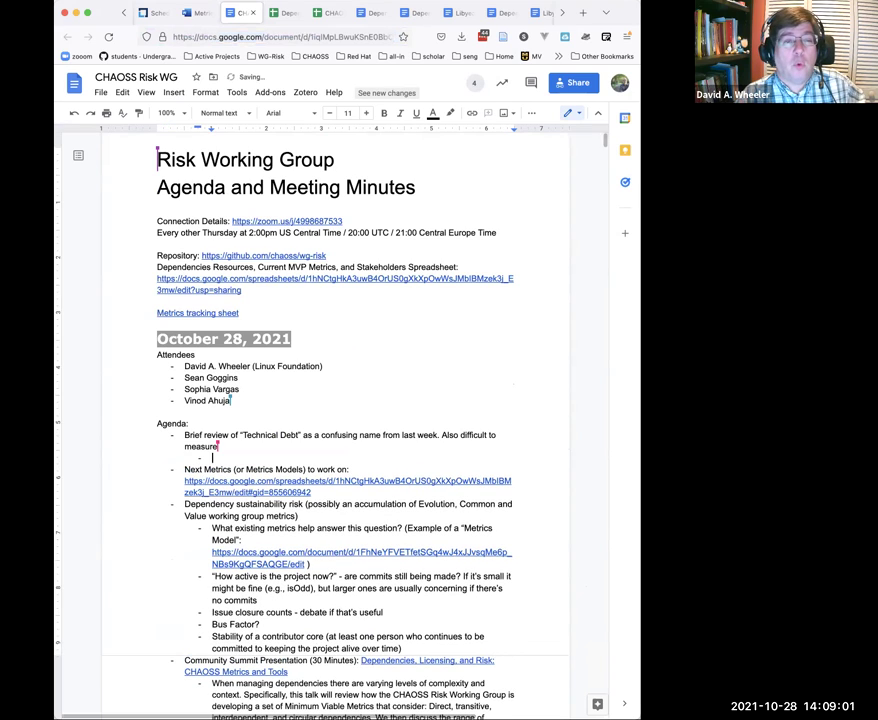
{"action": "type", "text": "Technica"}
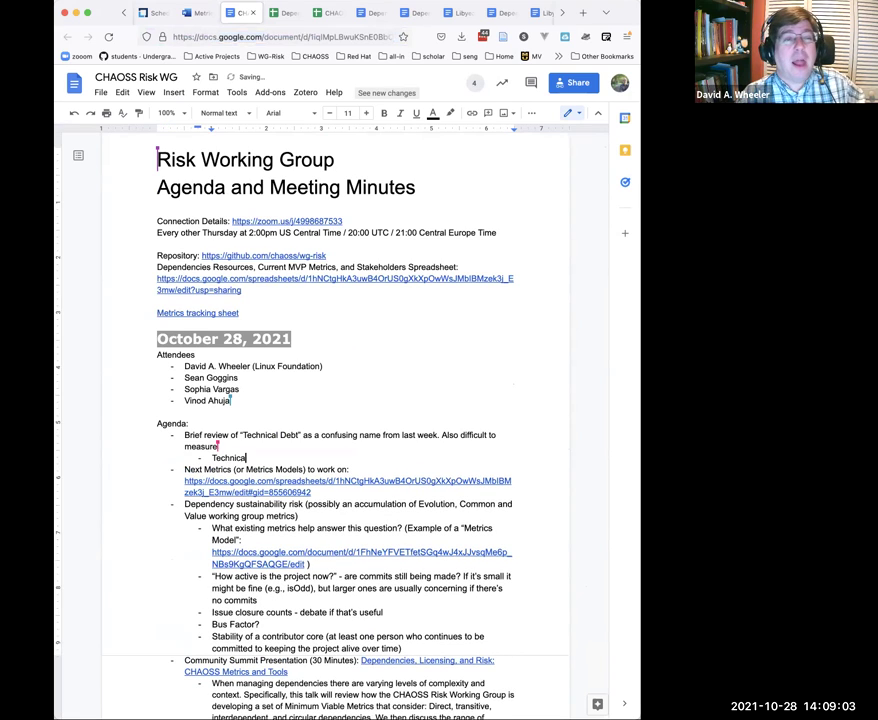
{"action": "type", "text": "l debt has a meaning"}
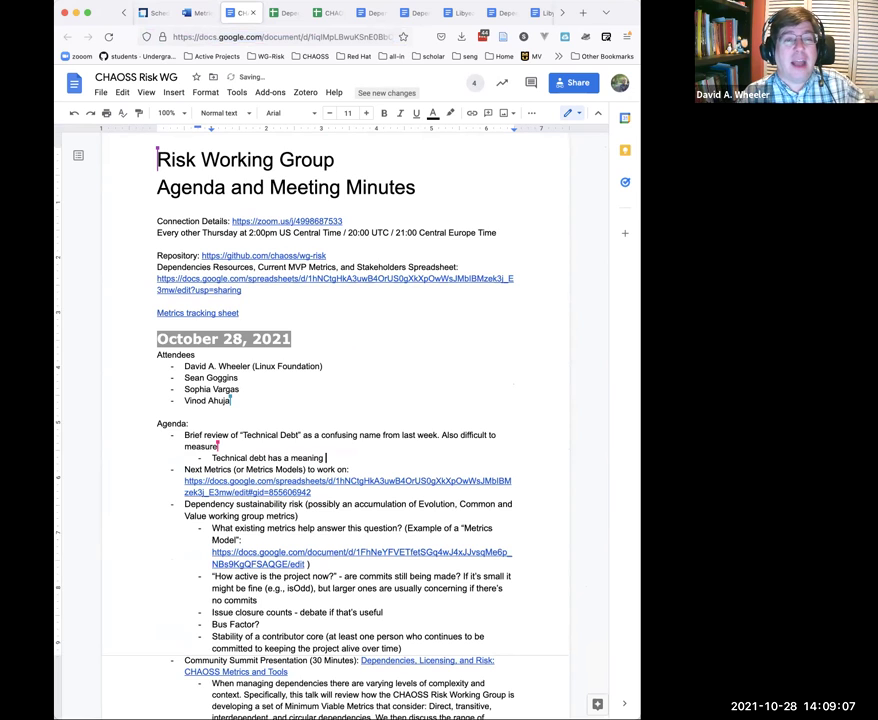
{"action": "key", "text": "BackSpace"}
{"action": "type", "text": ", which"}
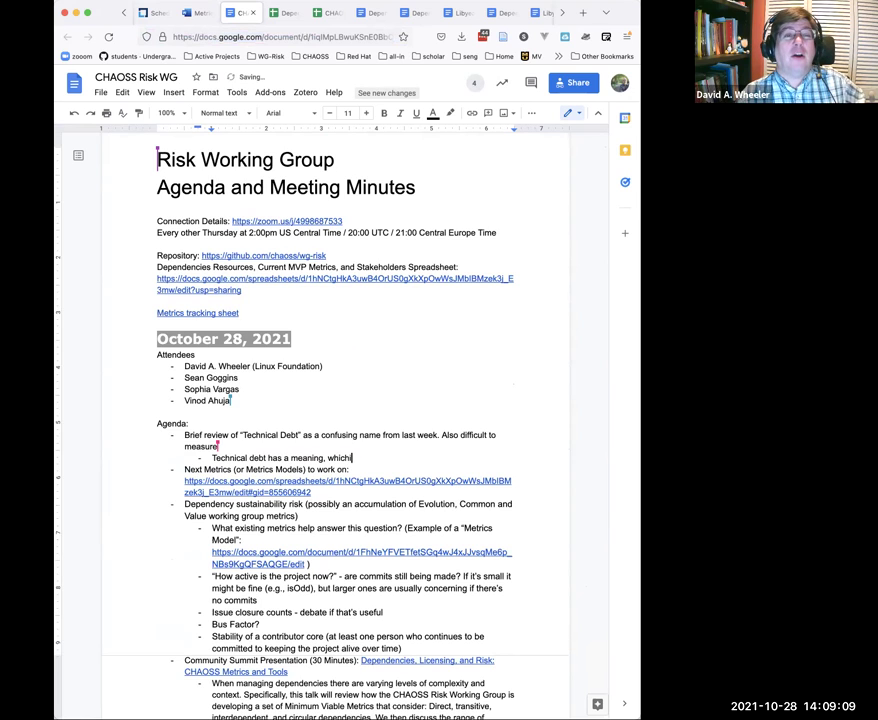
{"action": "type", "text": " implies "}
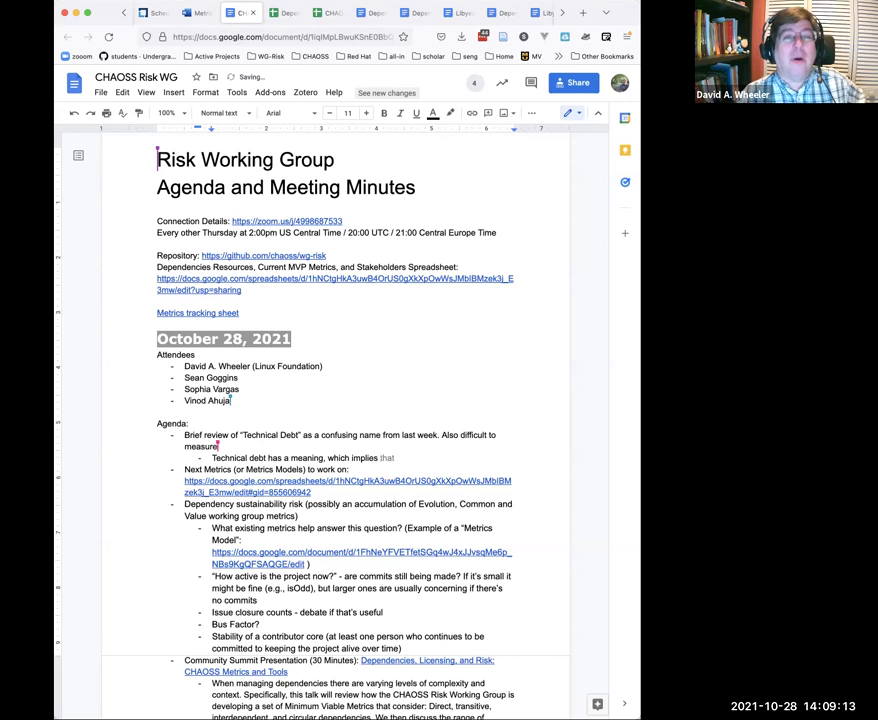
{"action": "type", "text": "a corra"}
{"action": "type", "text": "llary"}
{"action": "type", "text": " to having a"}
{"action": "type", "text": " mortgage on "}
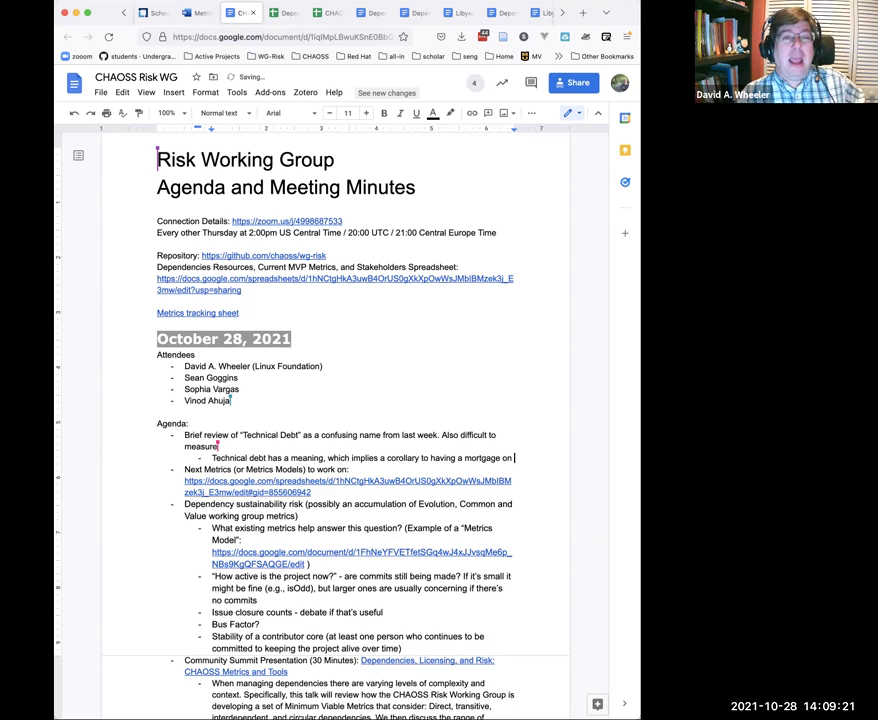
{"action": "type", "text": "your residenc"}
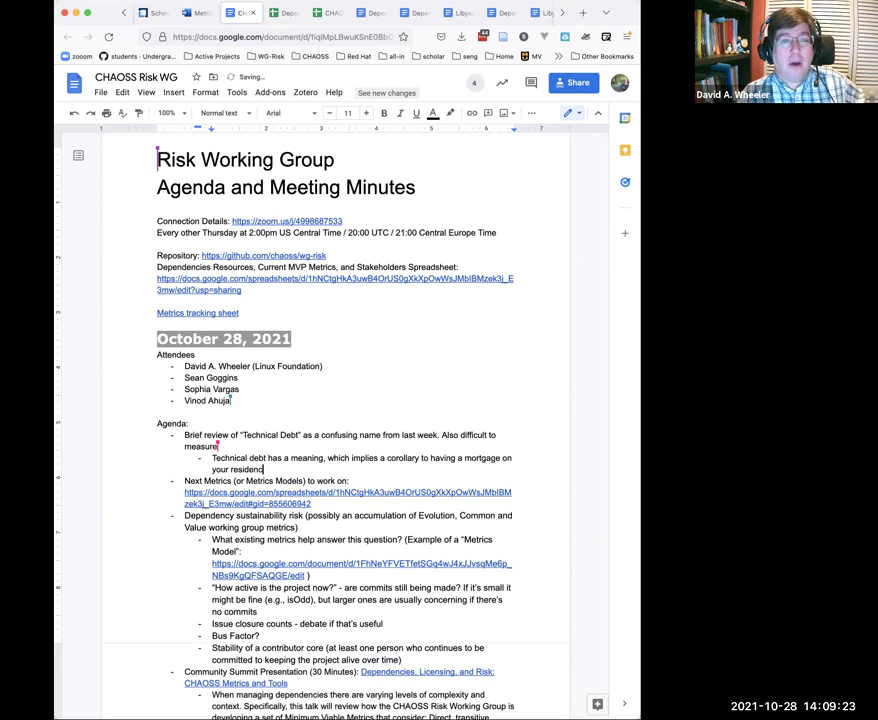
{"action": "type", "text": "e."}
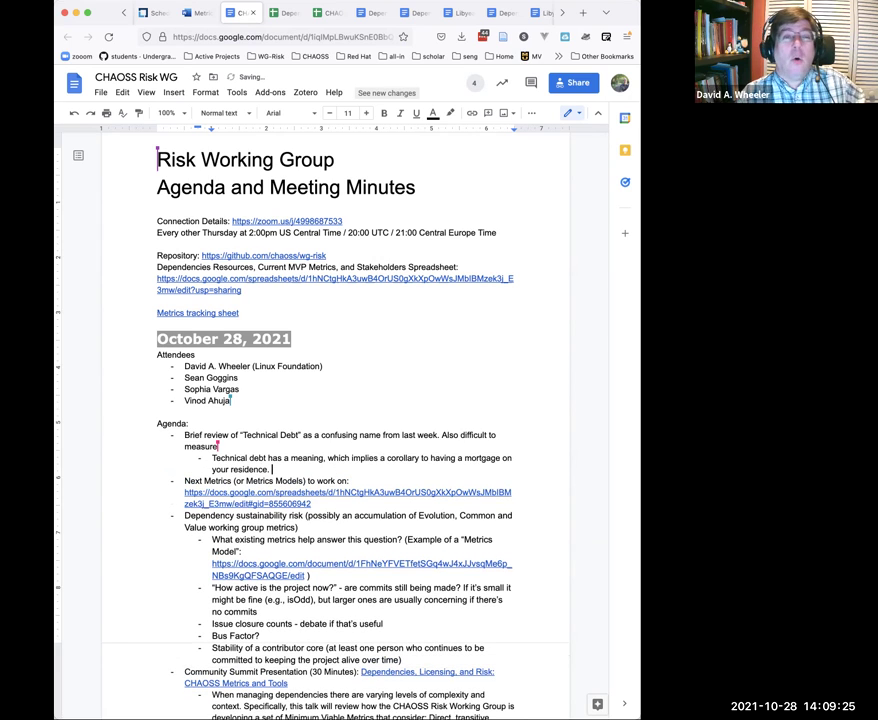
{"action": "key", "text": "Return"}
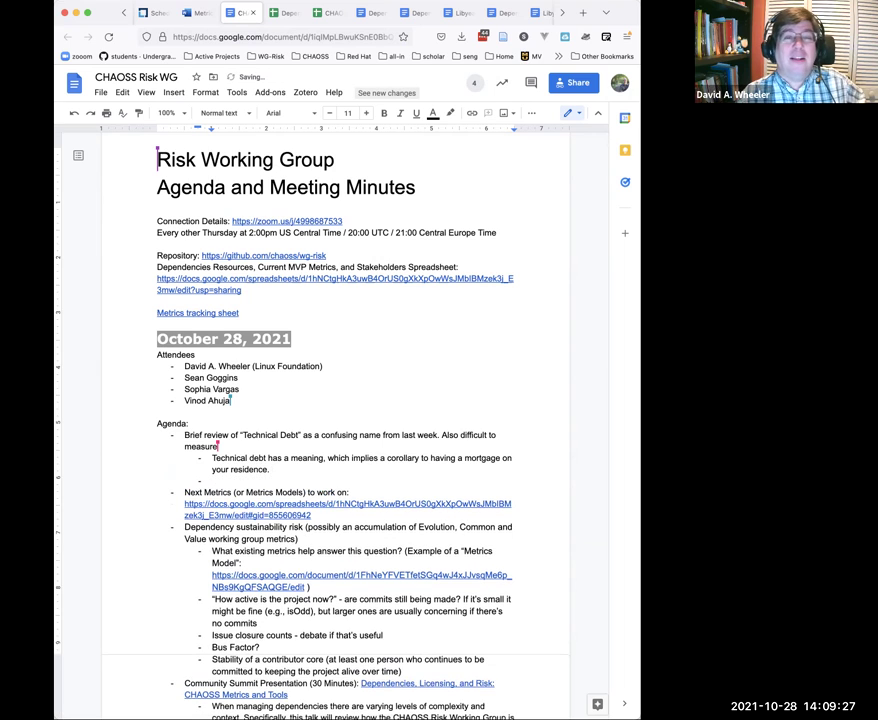
{"action": "type", "text": "You inher"}
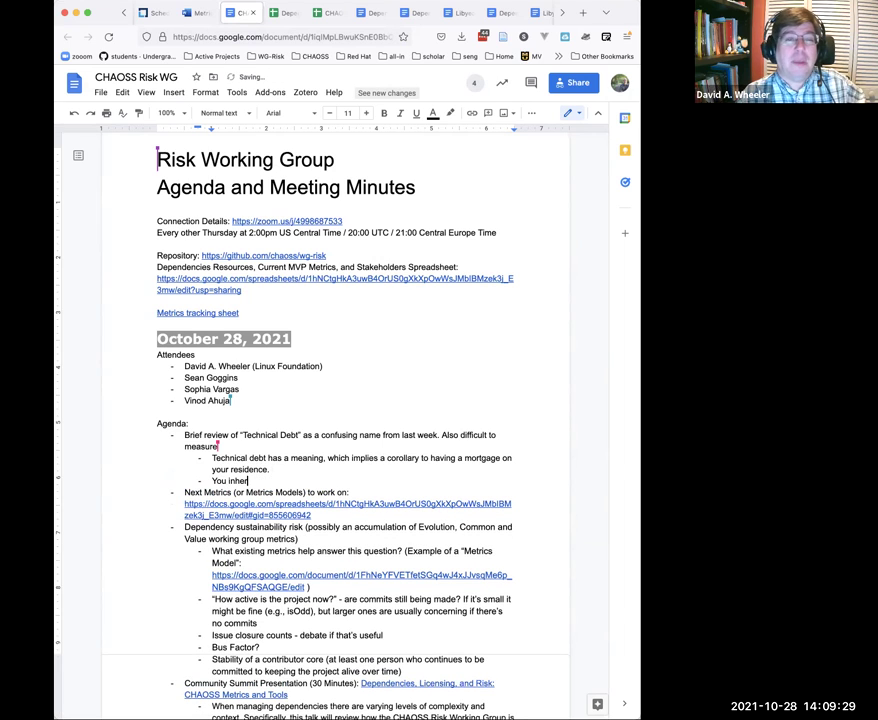
{"action": "type", "text": "it problems"}
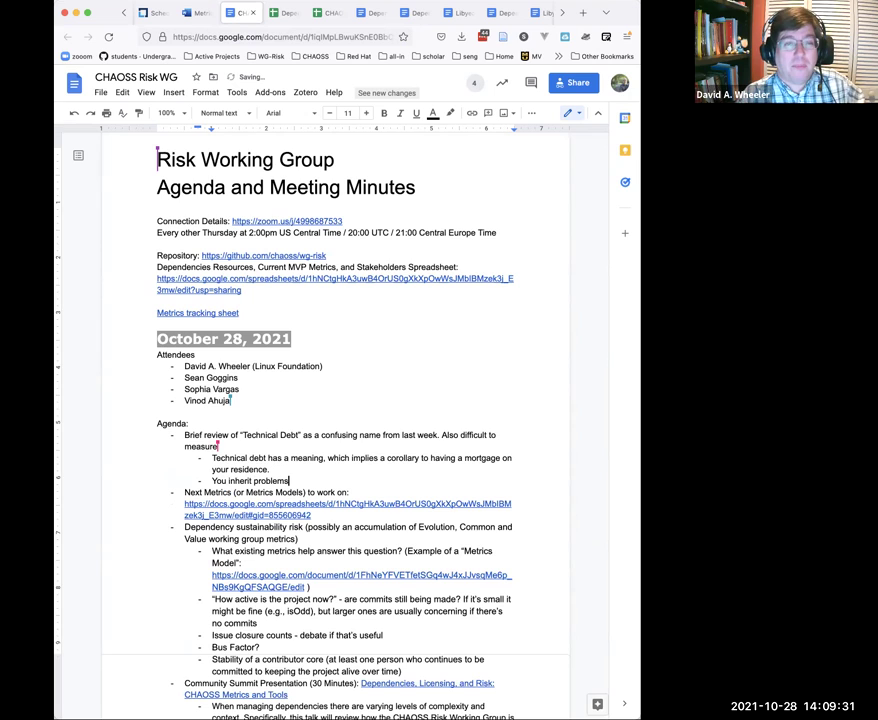
{"action": "type", "text": ", and"}
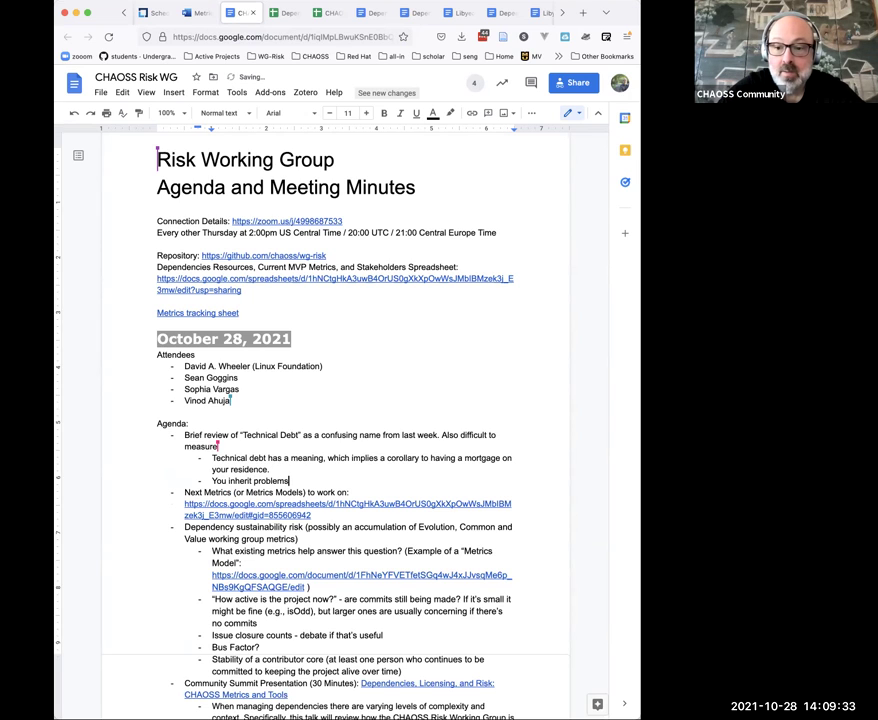
{"action": "type", "text": " you can f"}
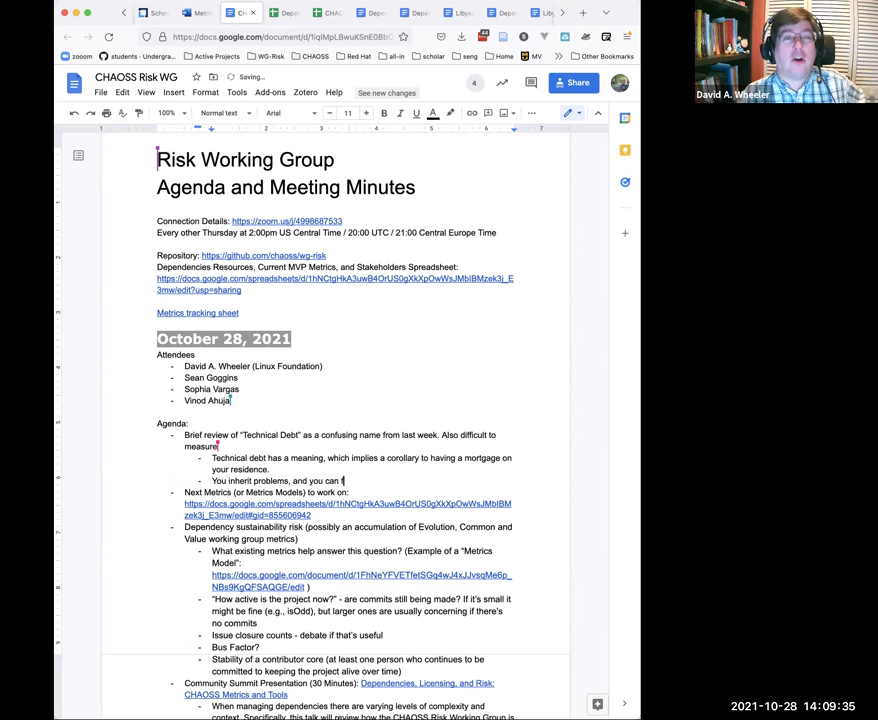
{"action": "type", "text": "ix them, or let them continue to develop"}
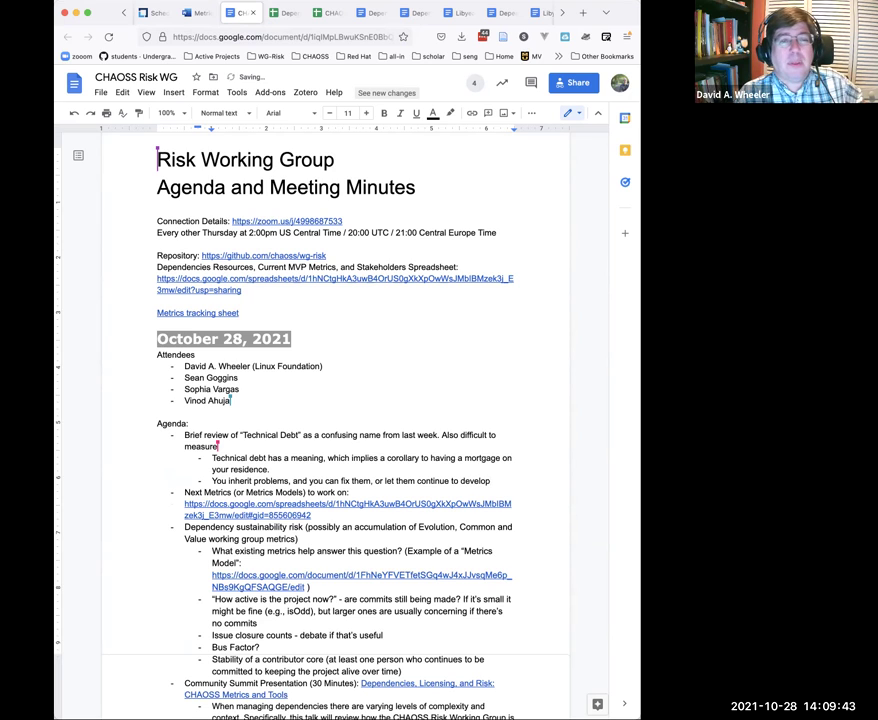
{"action": "type", "text": ". The "}
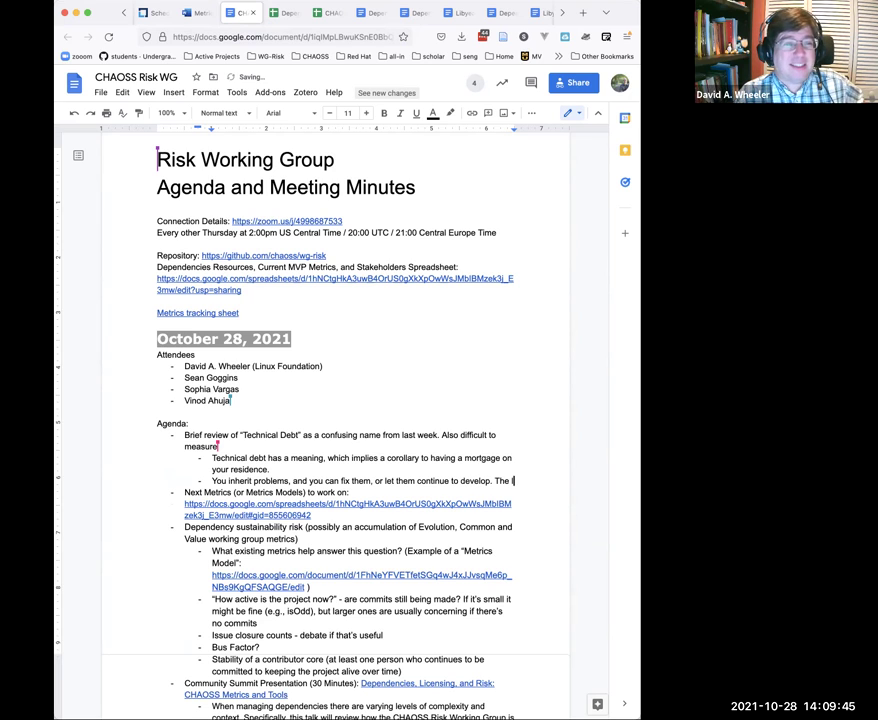
{"action": "type", "text": "longer, for examp"}
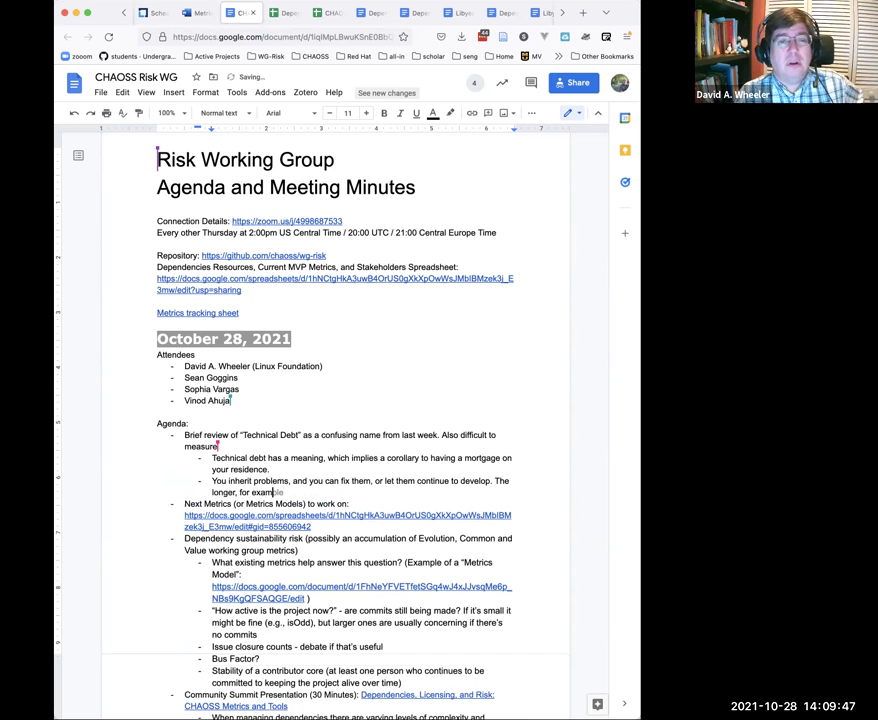
{"action": "type", "text": "le, one "}
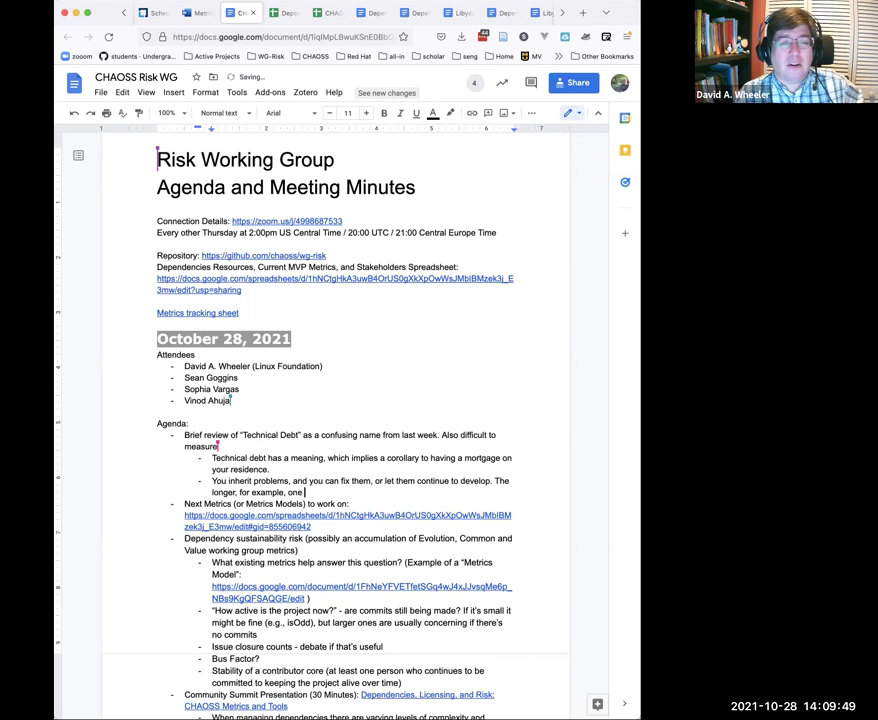
{"action": "type", "text": "doesn't fix "}
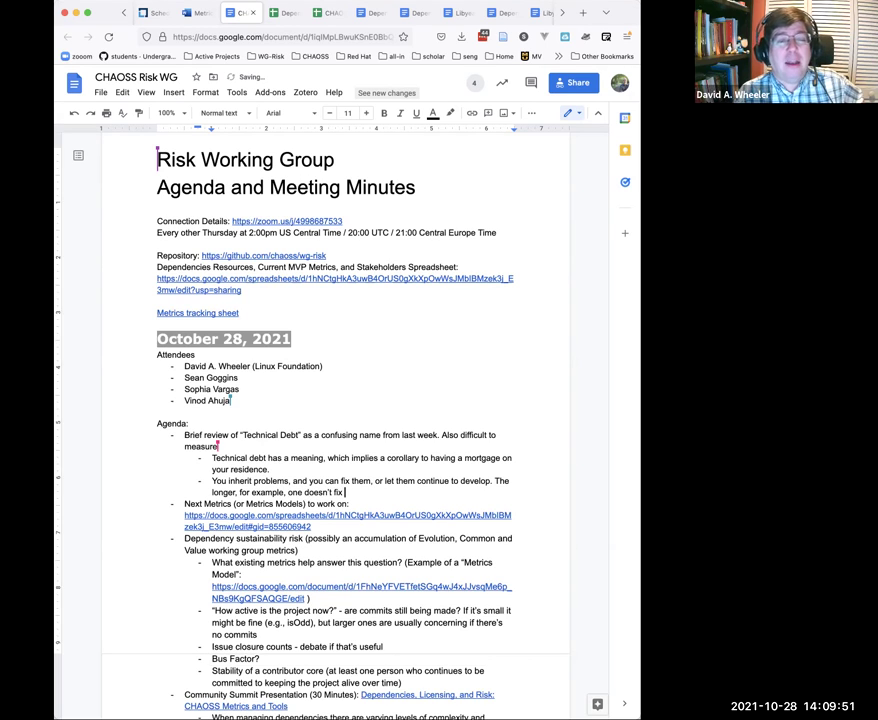
{"action": "type", "text": "known issues"}
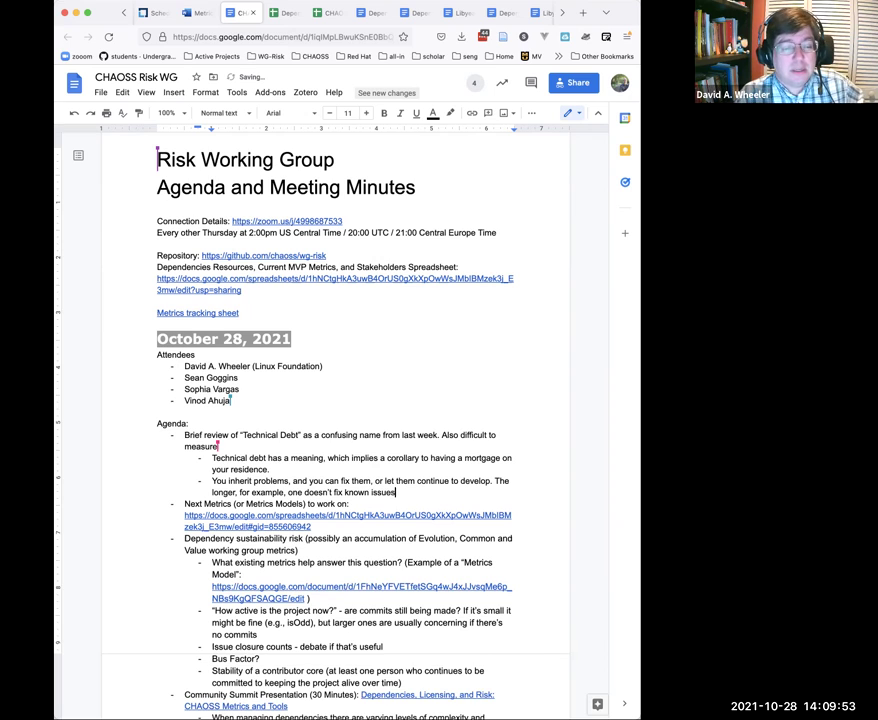
{"action": "type", "text": ".the"}
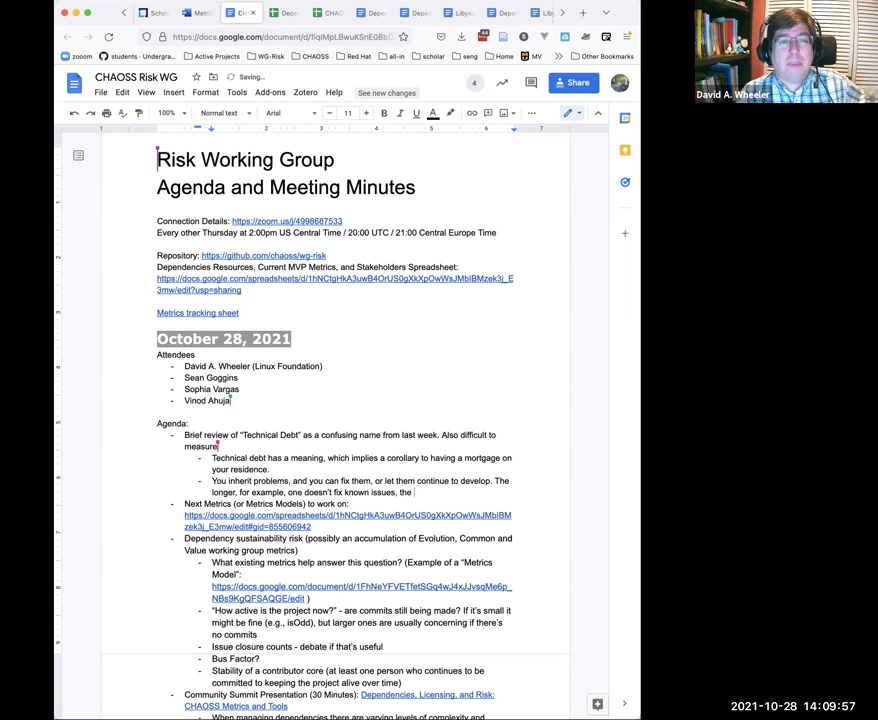
{"action": "type", "text": " risk associated with that de"}
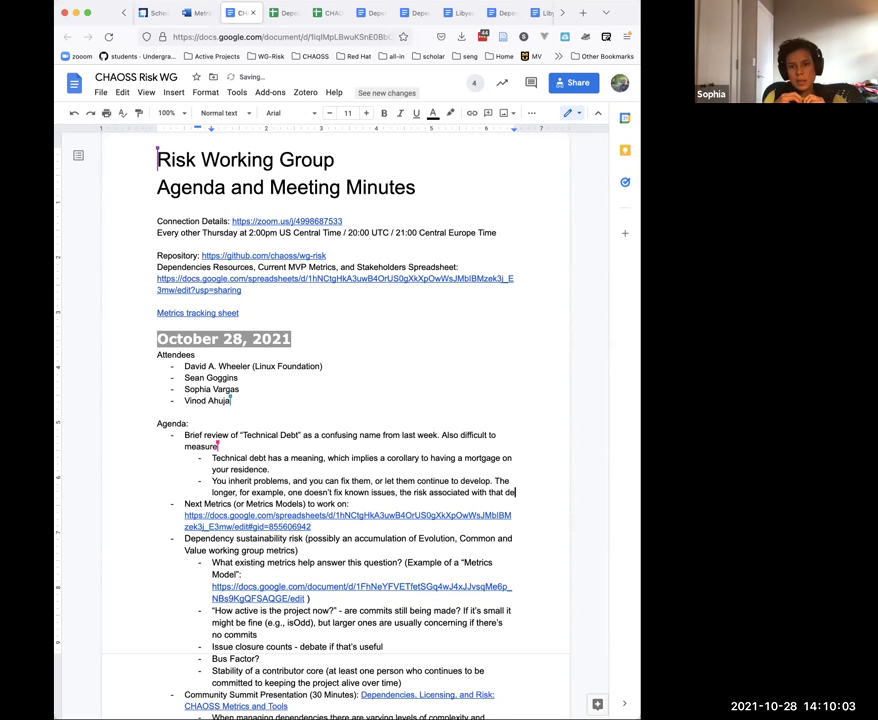
{"action": "type", "text": "bt grows."}
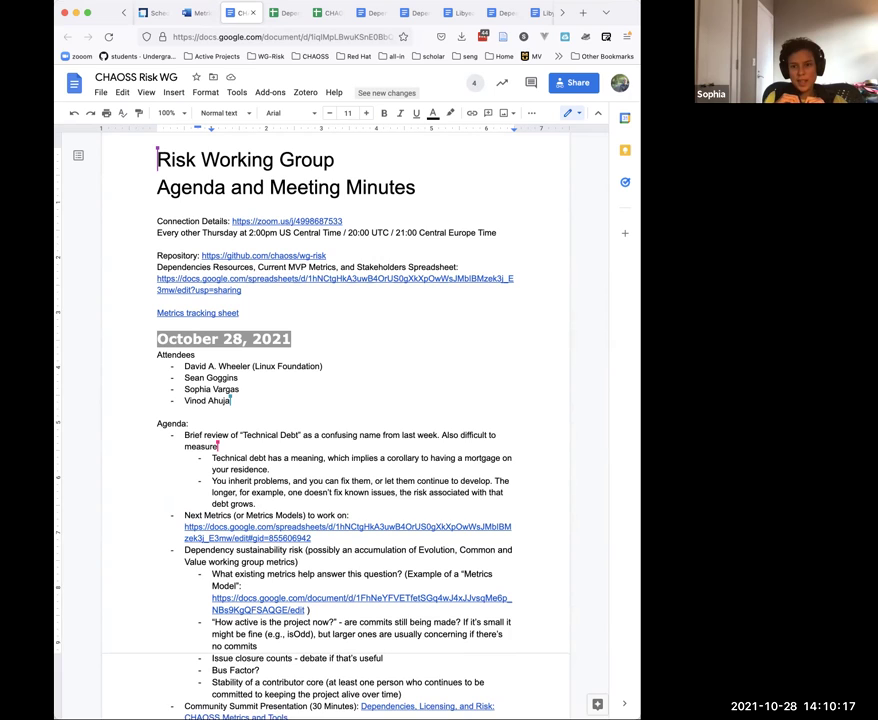
Step: Add sub-bullets on putting work off with a soft promise and bandaid count mattering more than age
{"action": "key", "text": "Return"}
{"action": "type", "text": "Work"}
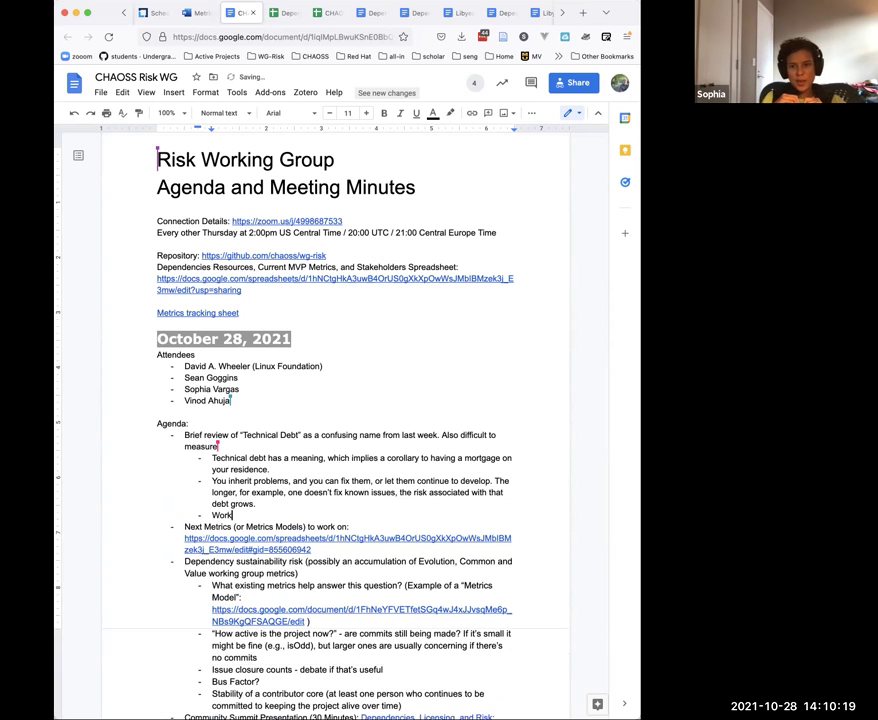
{"action": "type", "text": " that yo"}
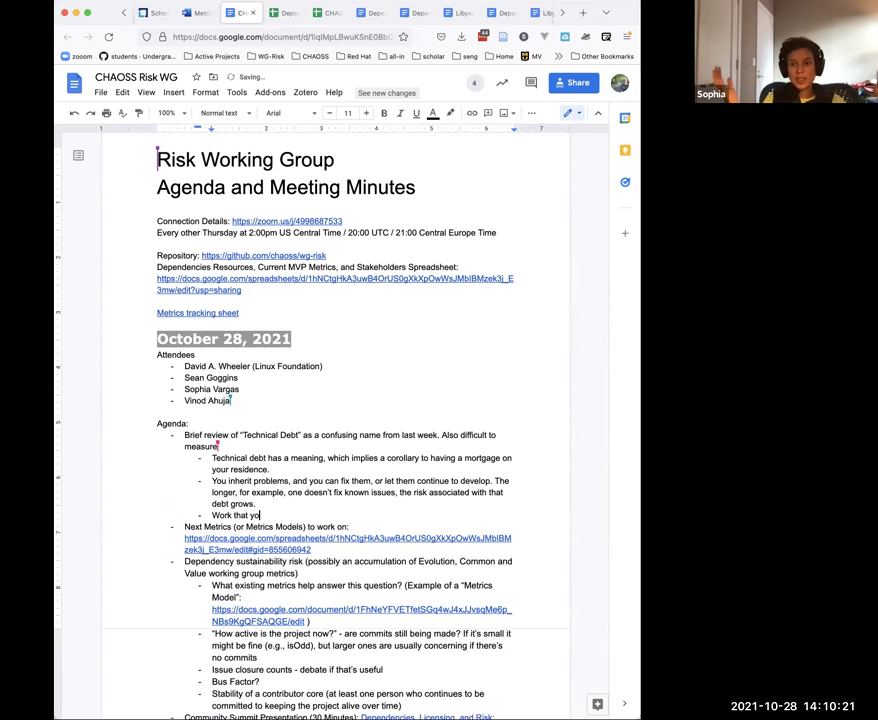
{"action": "type", "text": "u are putting it "}
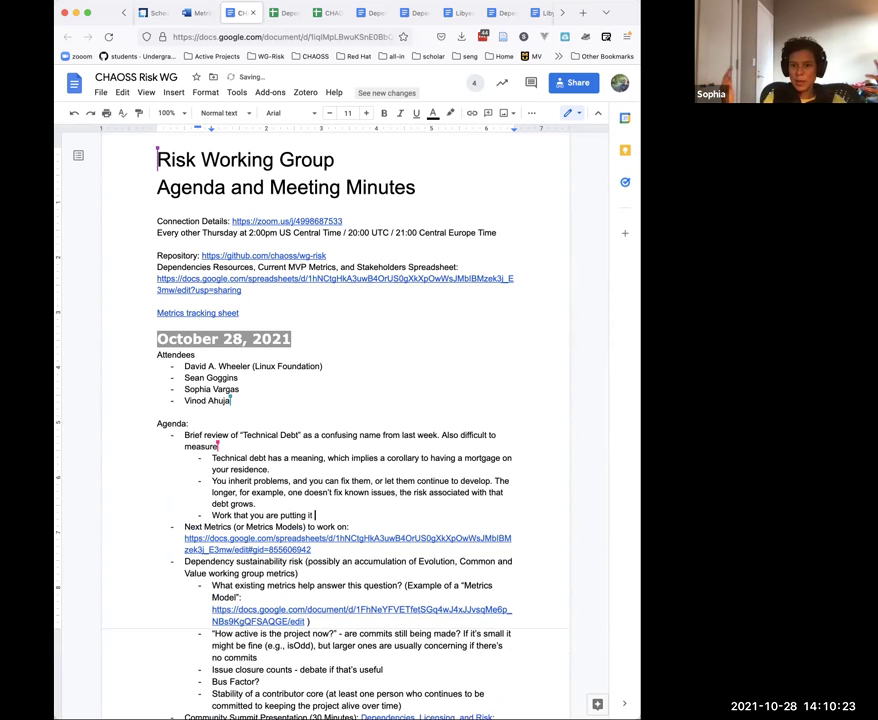
{"action": "type", "text": "off, and "}
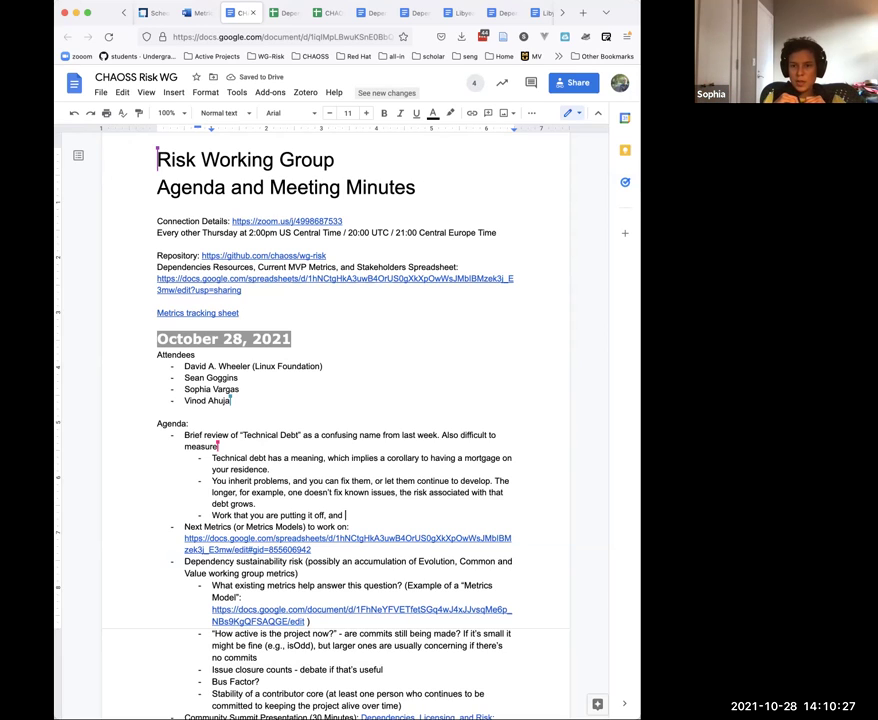
{"action": "type", "text": "make a"}
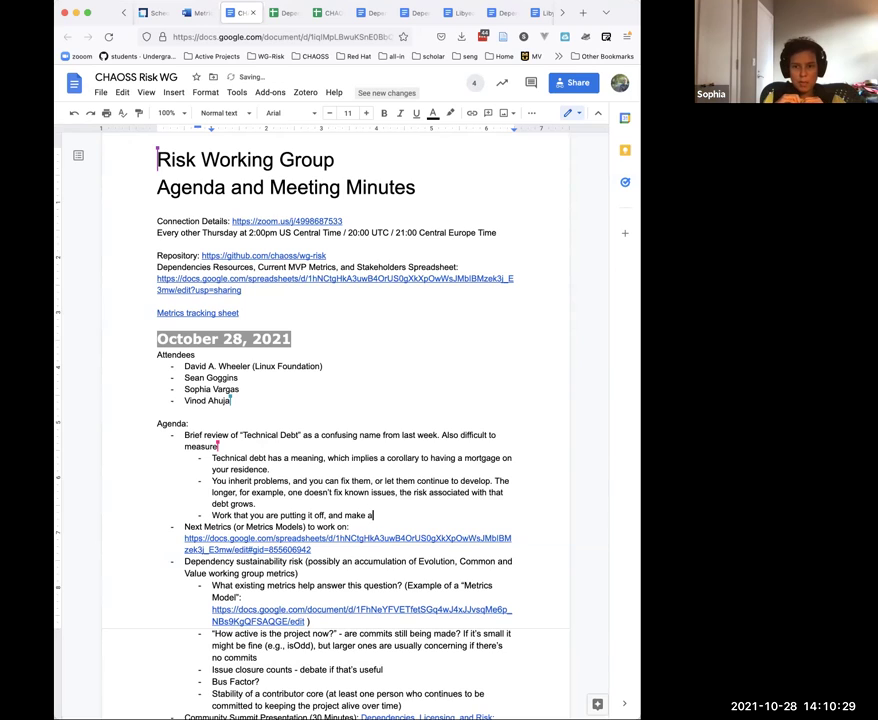
{"action": "type", "text": " soft promise "}
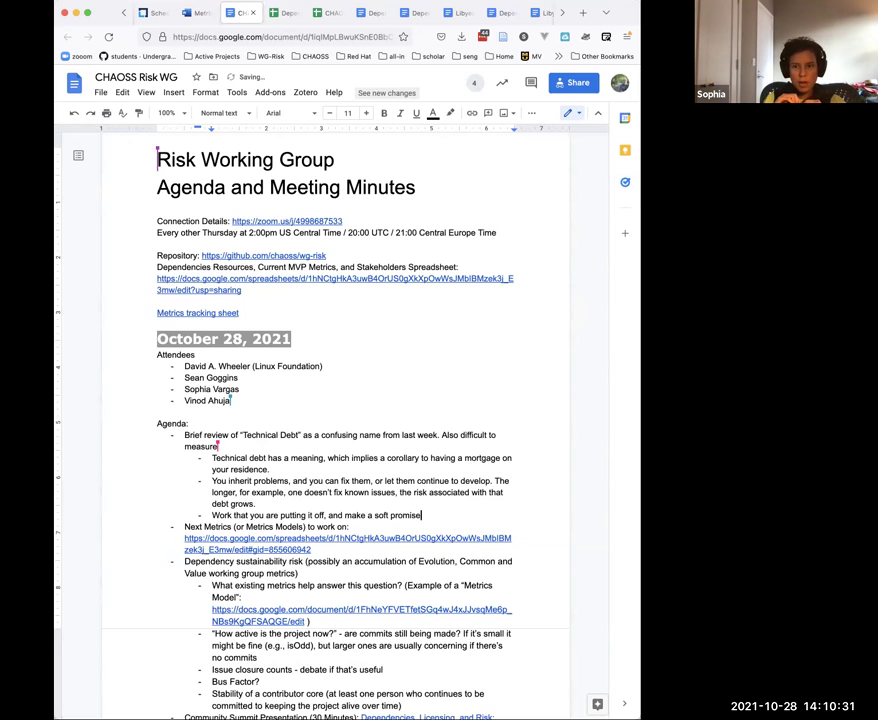
{"action": "type", "text": "to address"}
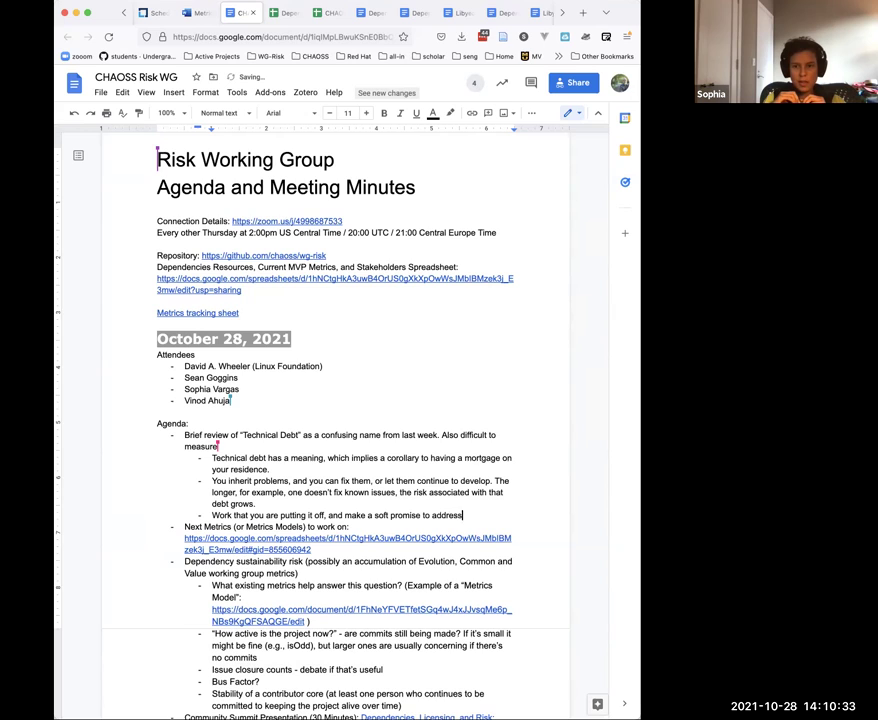
{"action": "type", "text": " it later."}
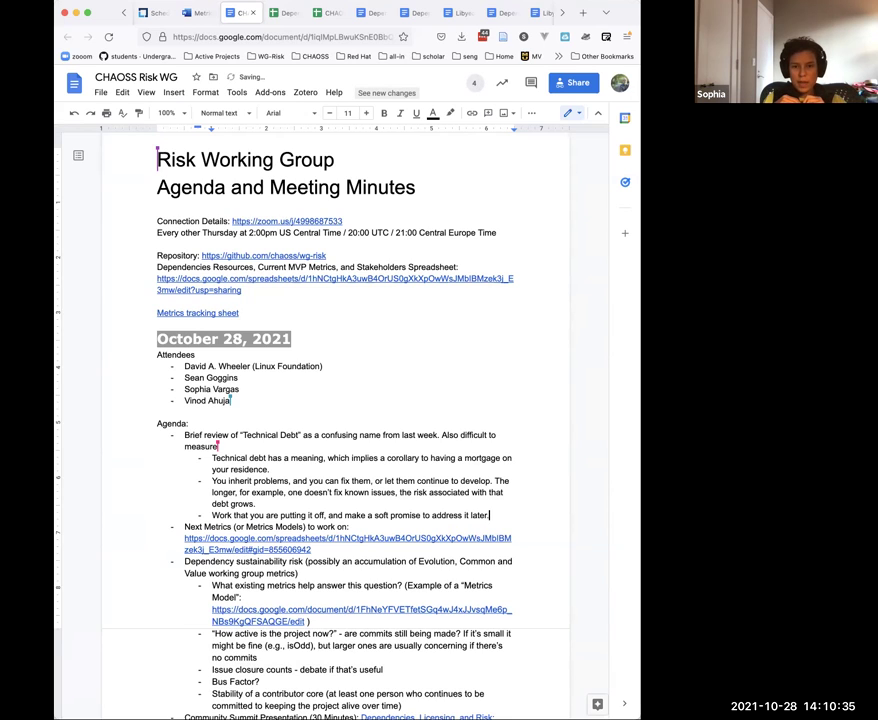
{"action": "key", "text": "Return"}
{"action": "type", "text": "What's y"}
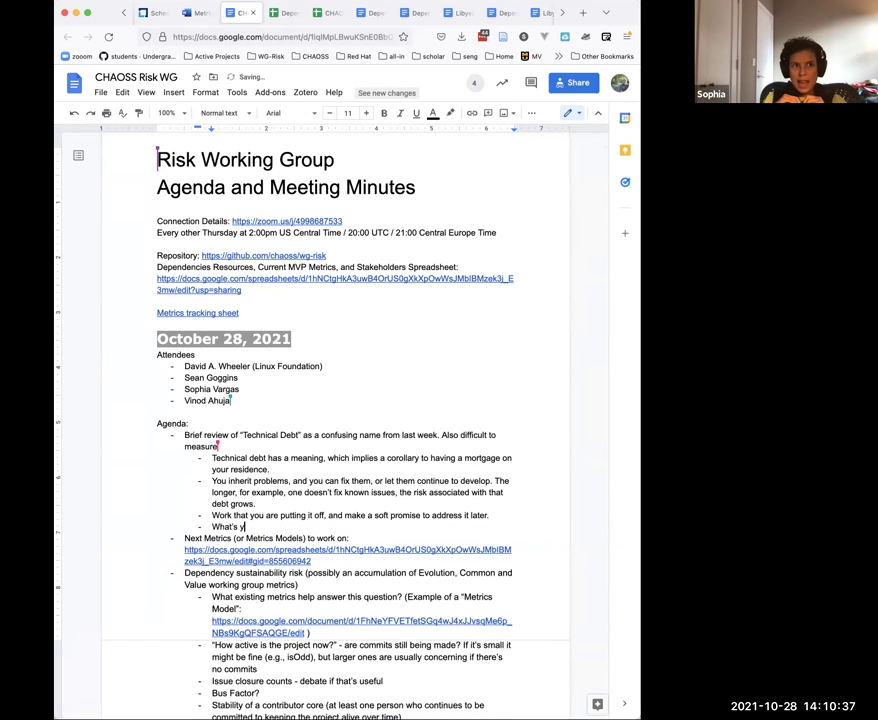
{"action": "type", "text": "our bandaid "}
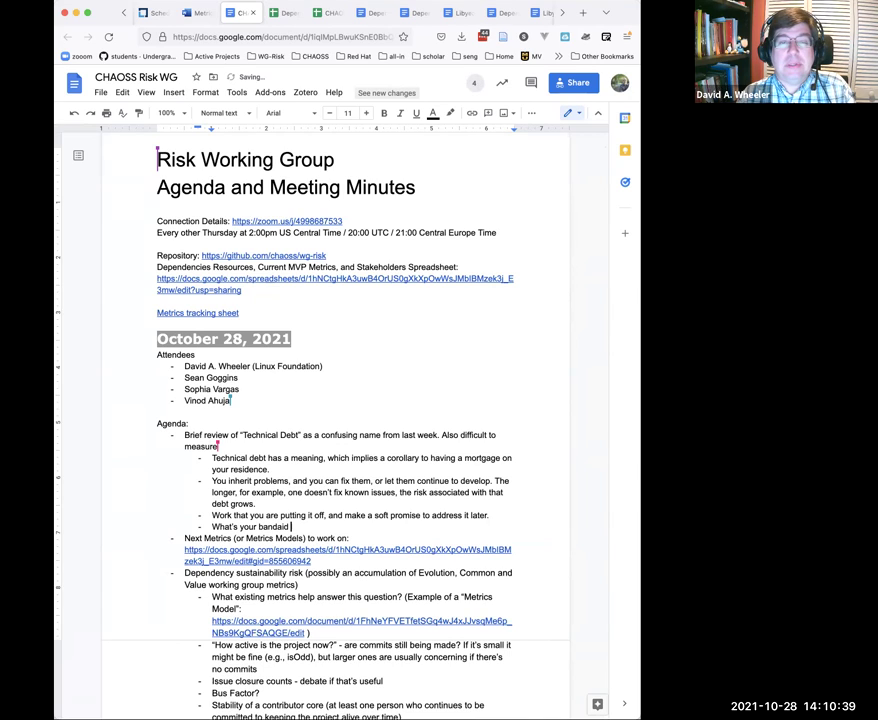
{"action": "type", "text": "count"}
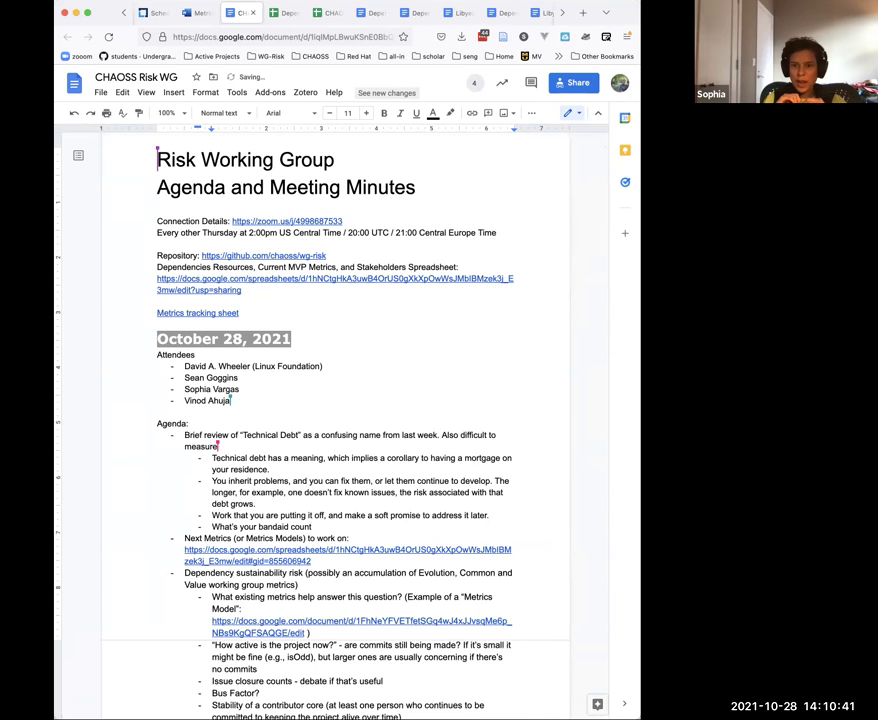
{"action": "type", "text": ", and age is "}
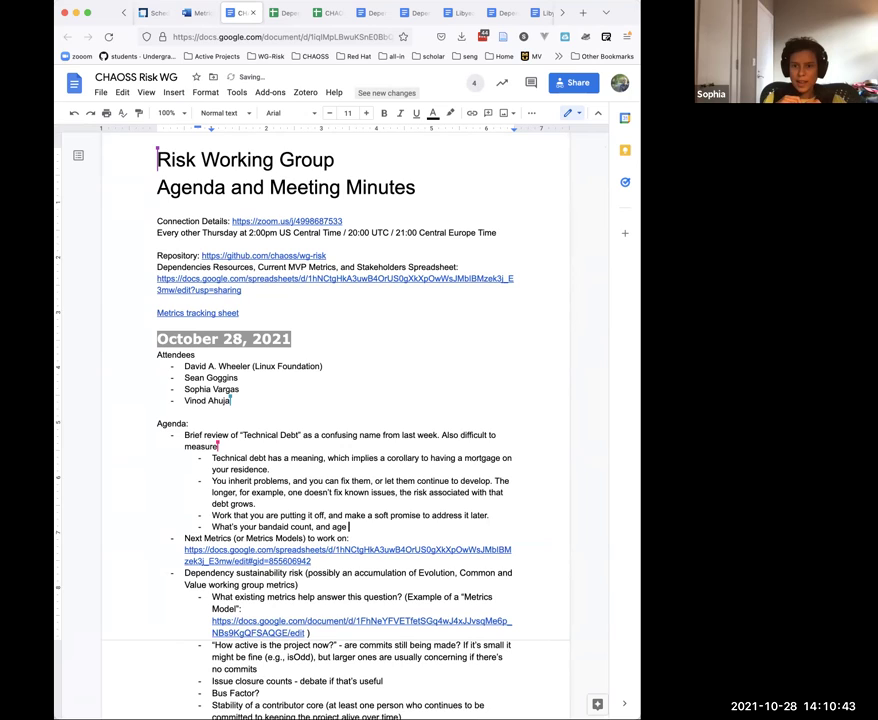
{"action": "type", "text": "not u"}
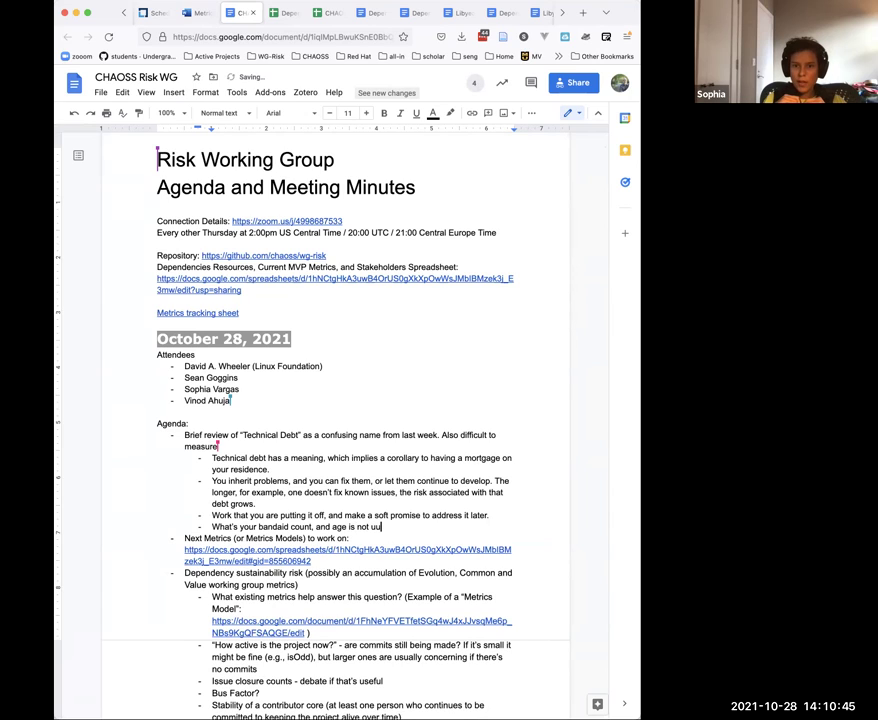
{"action": "type", "text": "suall"}
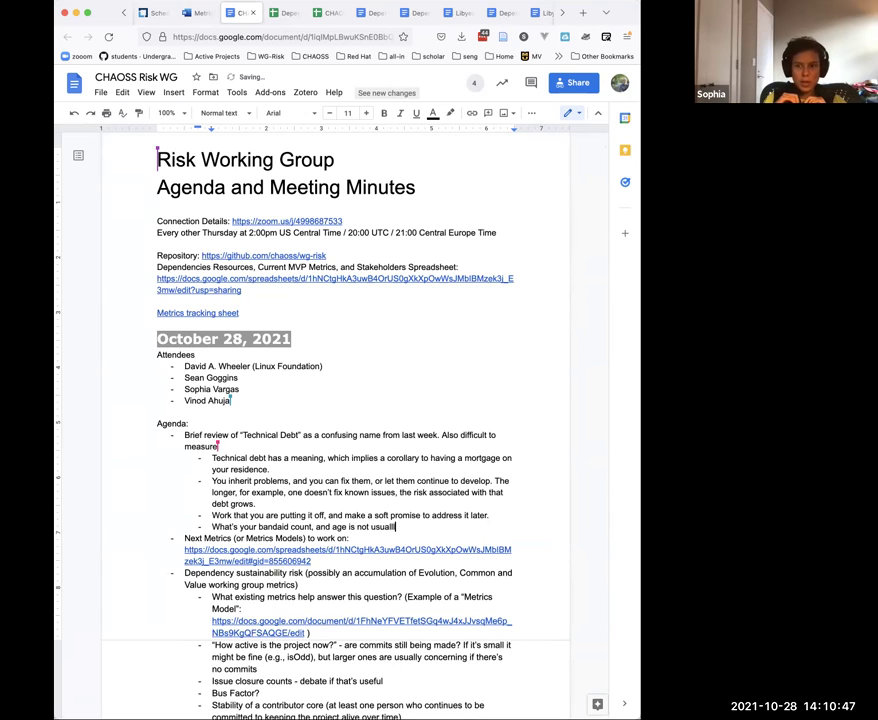
{"action": "type", "text": "y the most s"}
{"action": "key", "text": "Tab"}
{"action": "type", "text": "factor"}
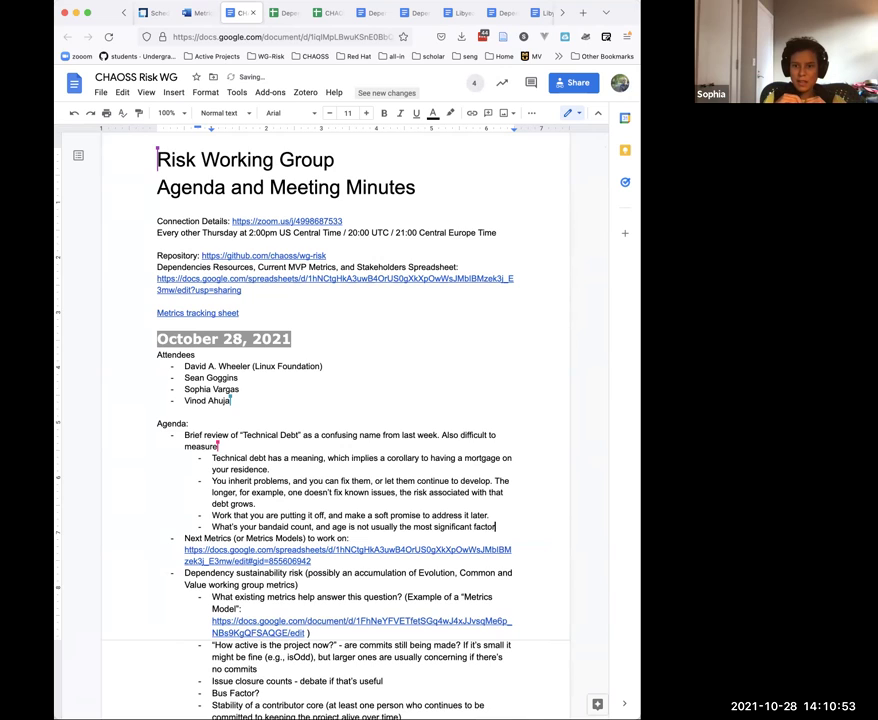
{"action": "type", "text": " in determining "}
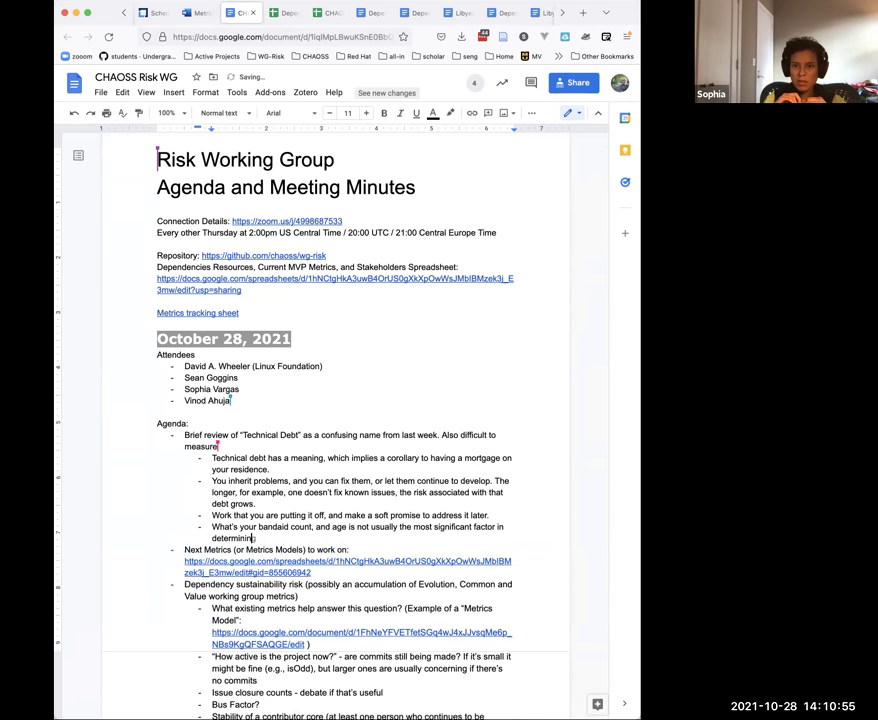
{"action": "type", "text": "te"}
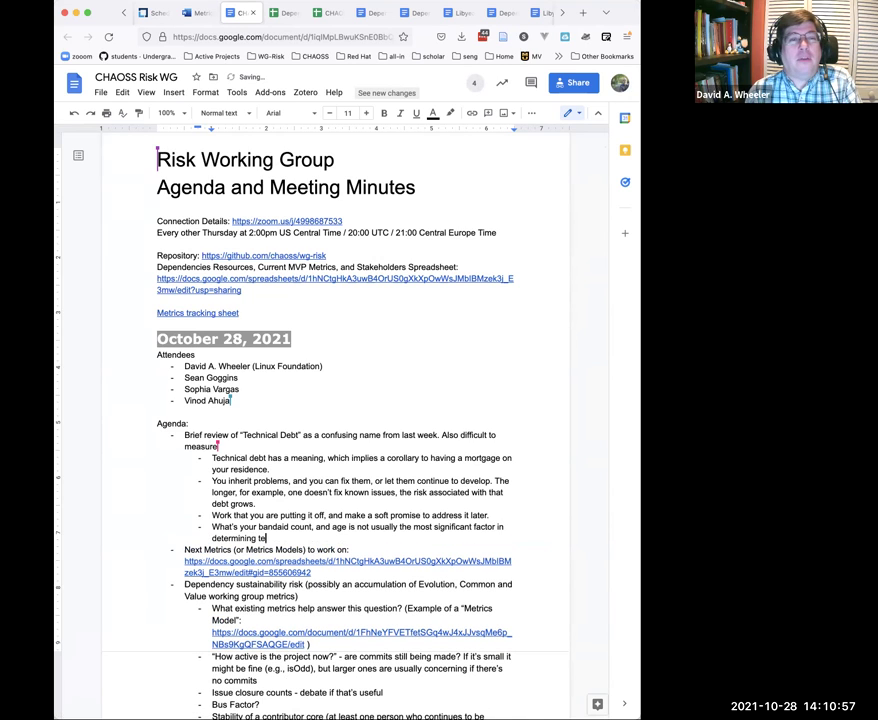
{"action": "type", "text": "chnical debt."}
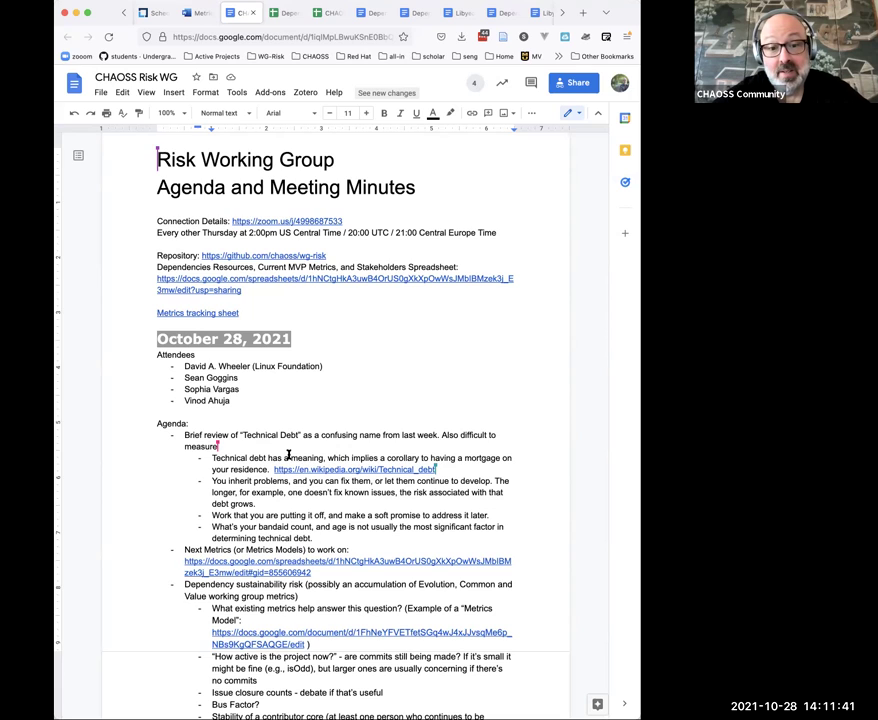
Step: Open the Wikipedia Technical debt article from the minutes' link and scroll to its Causes section
{"action": "left_click", "coordinate": [300, 470]}
{"action": "left_click", "coordinate": [308, 484]}
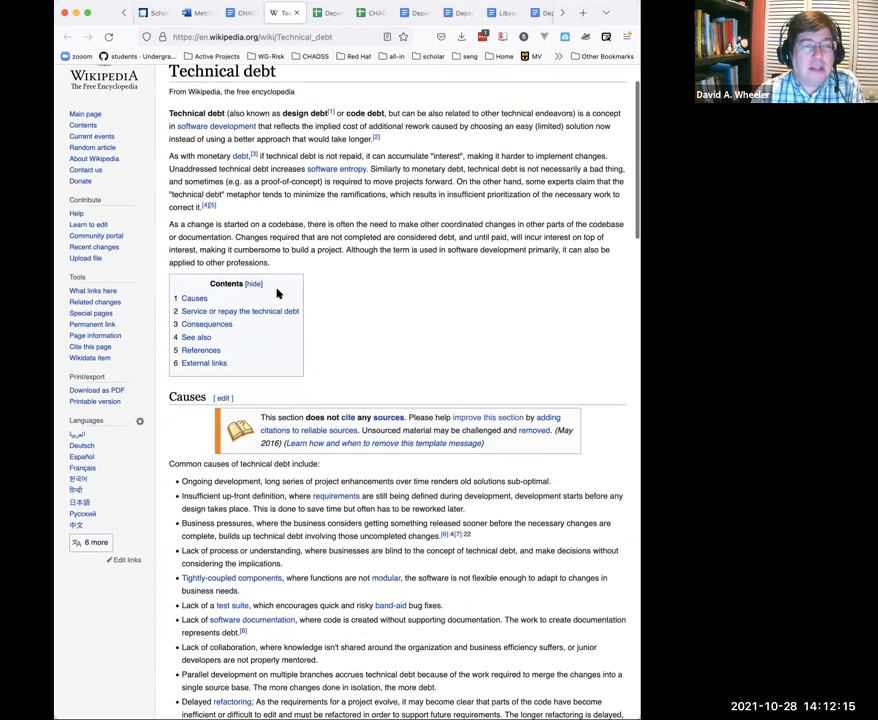
{"action": "scroll", "coordinate": [278, 293], "scroll_direction": "down", "scroll_amount": 5}
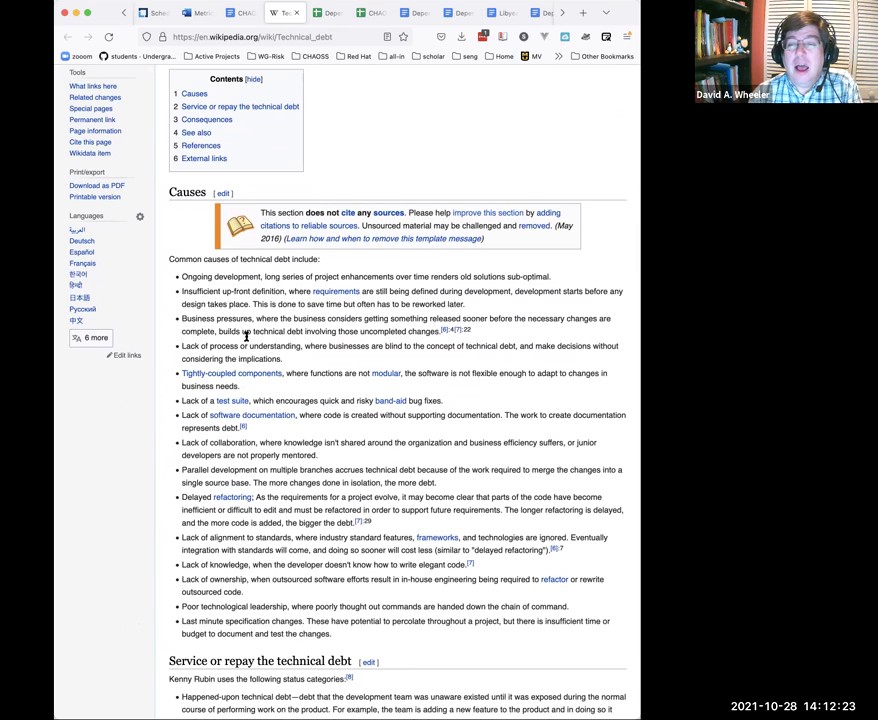
Step: Select the sentence introducing common causes of technical debt, then go back to the Risk WG minutes
{"action": "triple_click", "coordinate": [235, 258]}
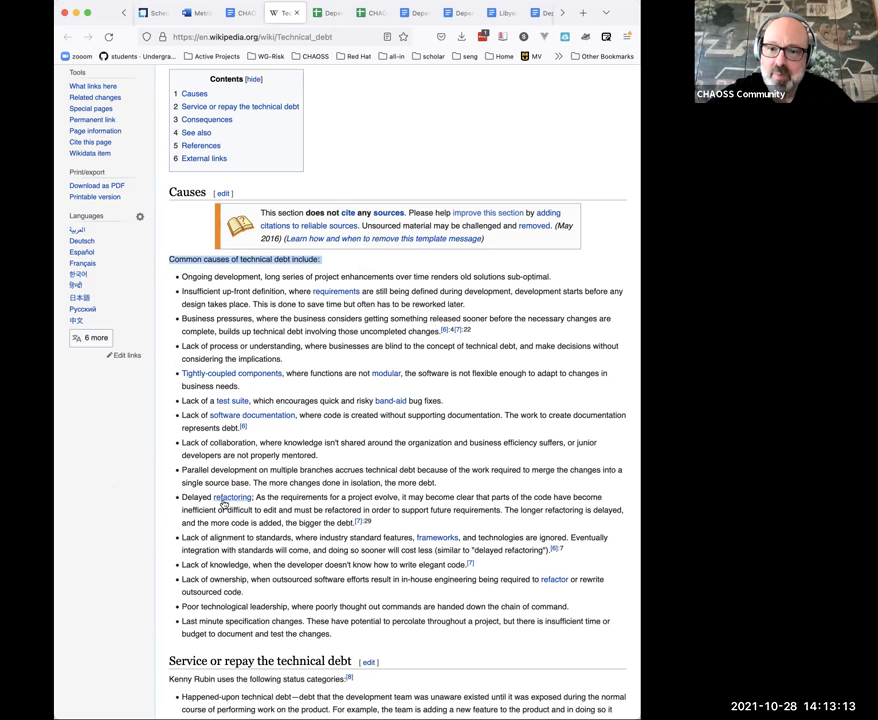
{"action": "mouse_move", "coordinate": [224, 505]}
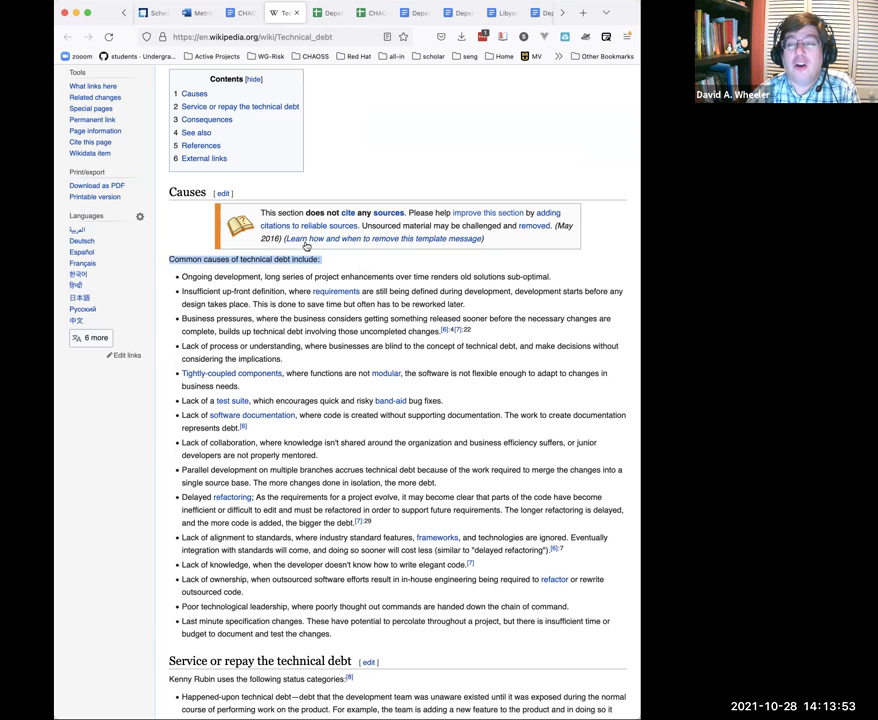
{"action": "left_click", "coordinate": [245, 17]}
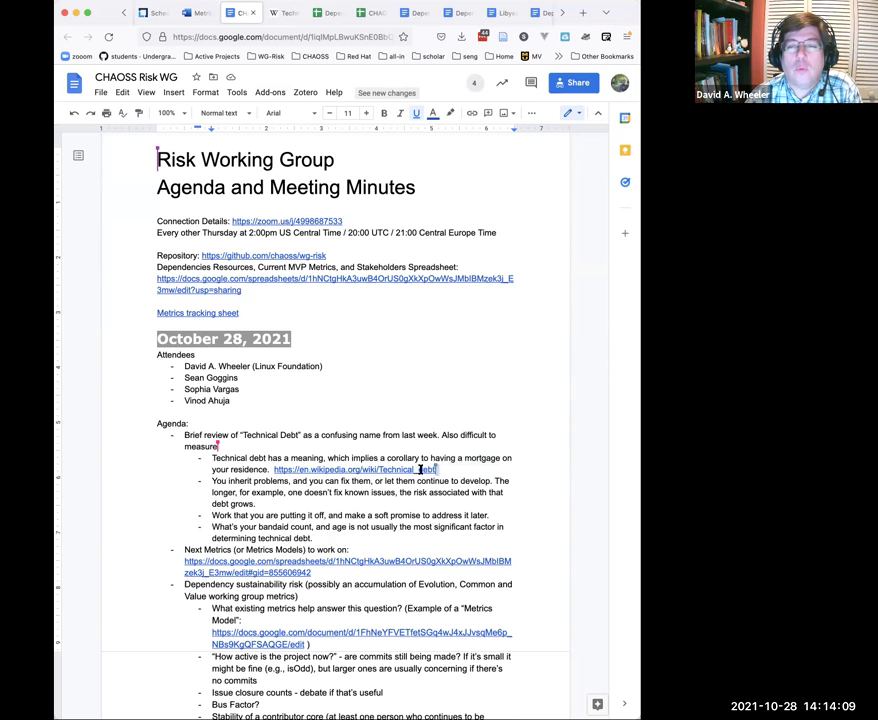
Step: Show the link preview card for the Wikipedia Technical_debt link in the October 28 agenda
{"action": "left_click", "coordinate": [309, 473]}
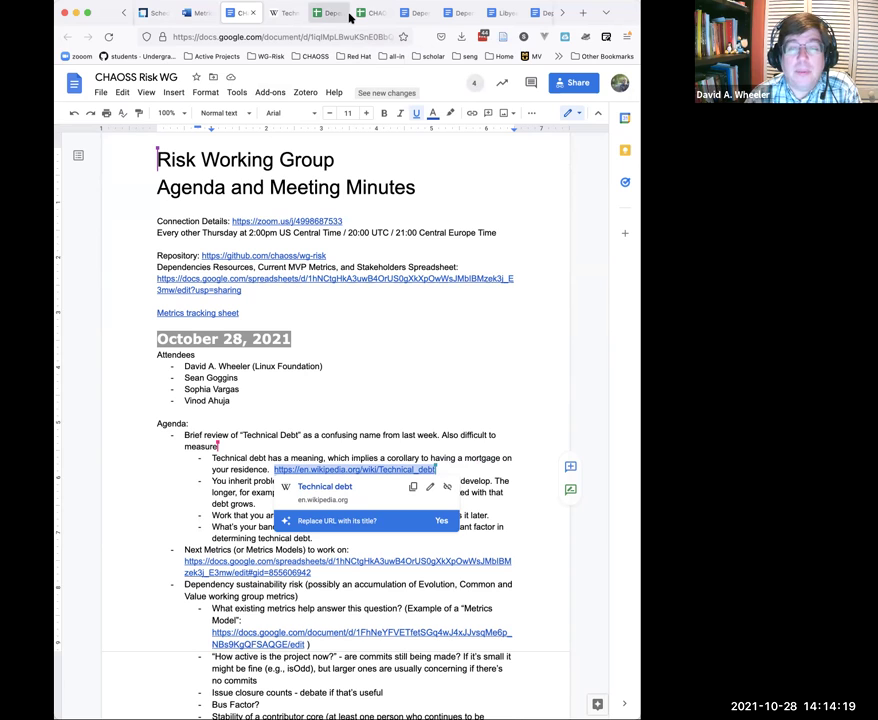
Step: In the CHAOSS Metrics sheet, enter 'Techincal Debt' in B80 and the Wikipedia link in C80, then return to the article
{"action": "left_click", "coordinate": [359, 13]}
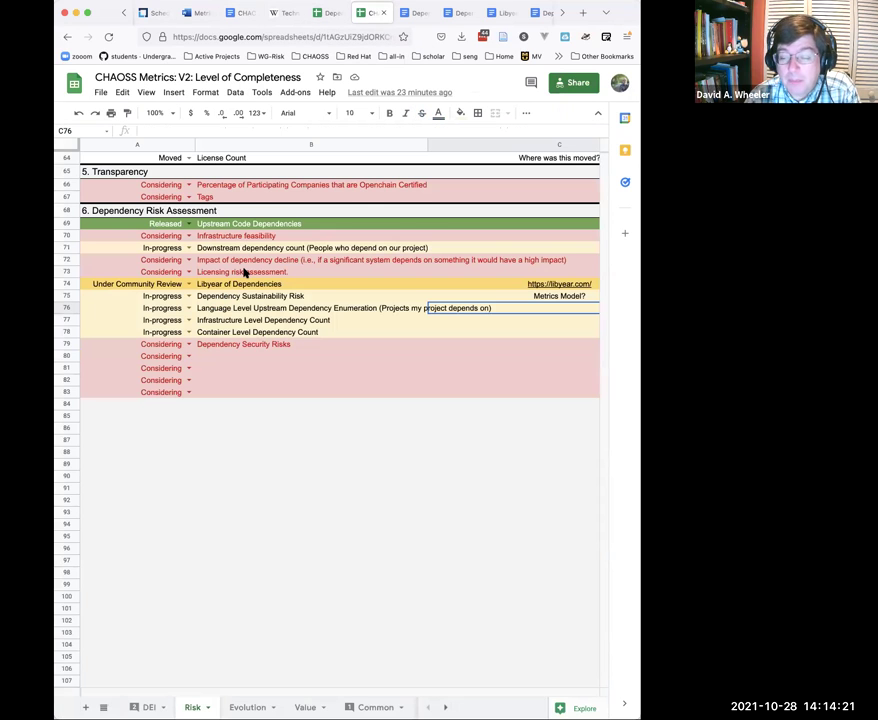
{"action": "scroll", "coordinate": [244, 271], "scroll_direction": "up", "scroll_amount": 1}
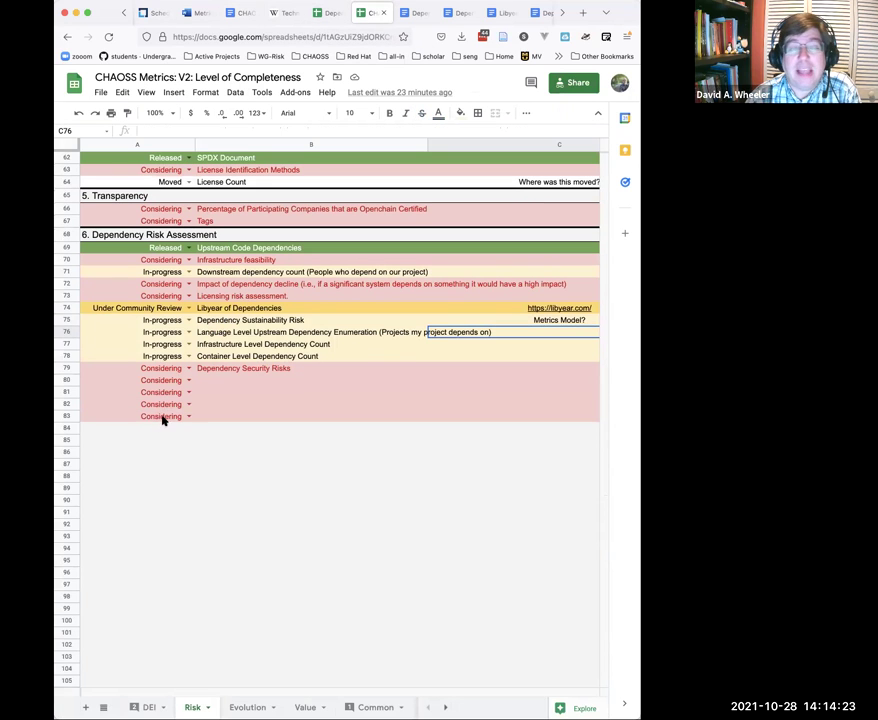
{"action": "left_click", "coordinate": [210, 381]}
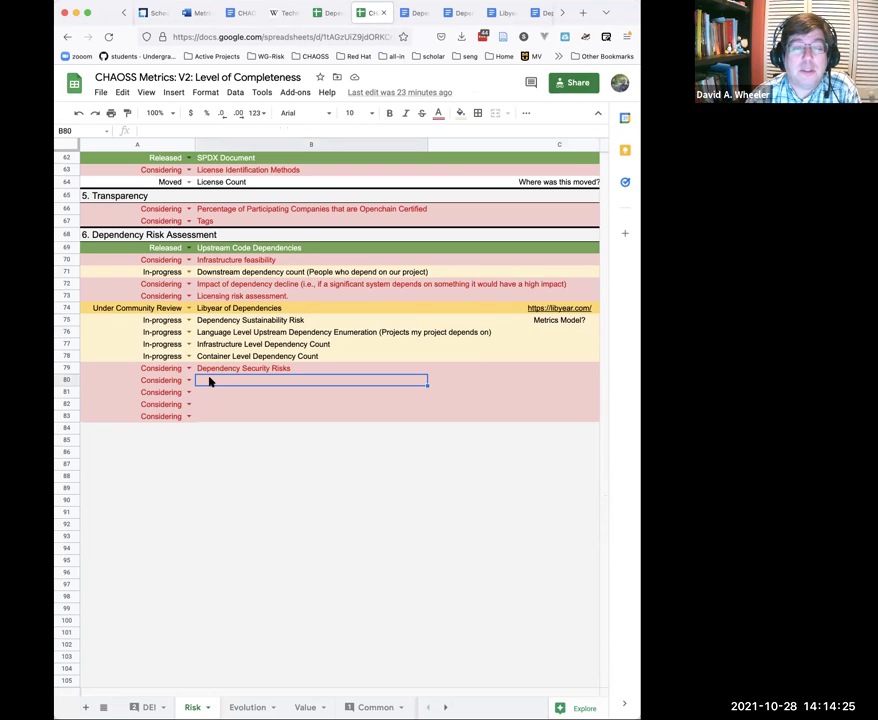
{"action": "type", "text": "Techinc"}
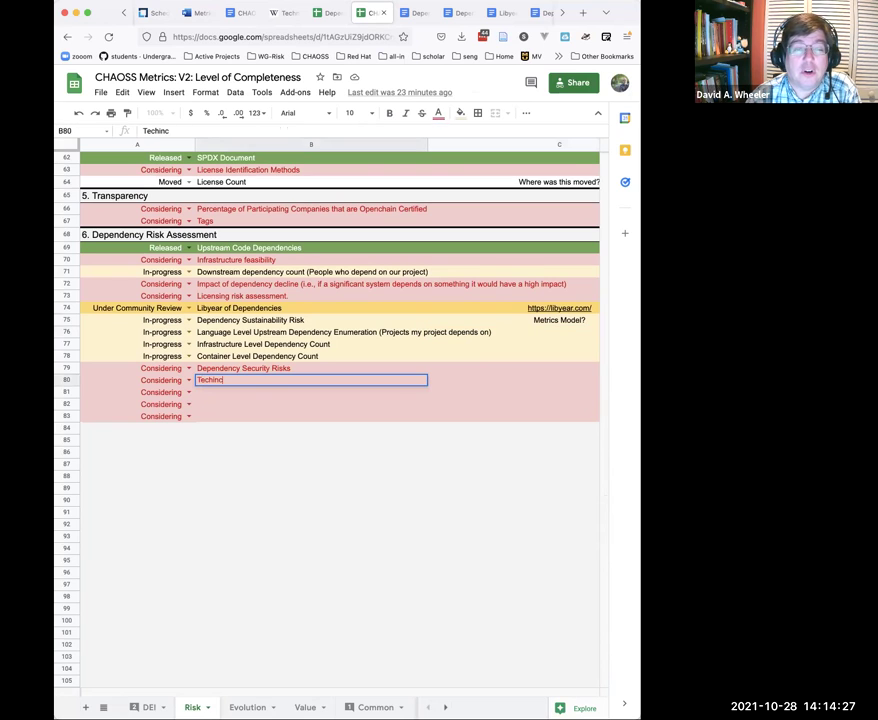
{"action": "type", "text": "al Debt"}
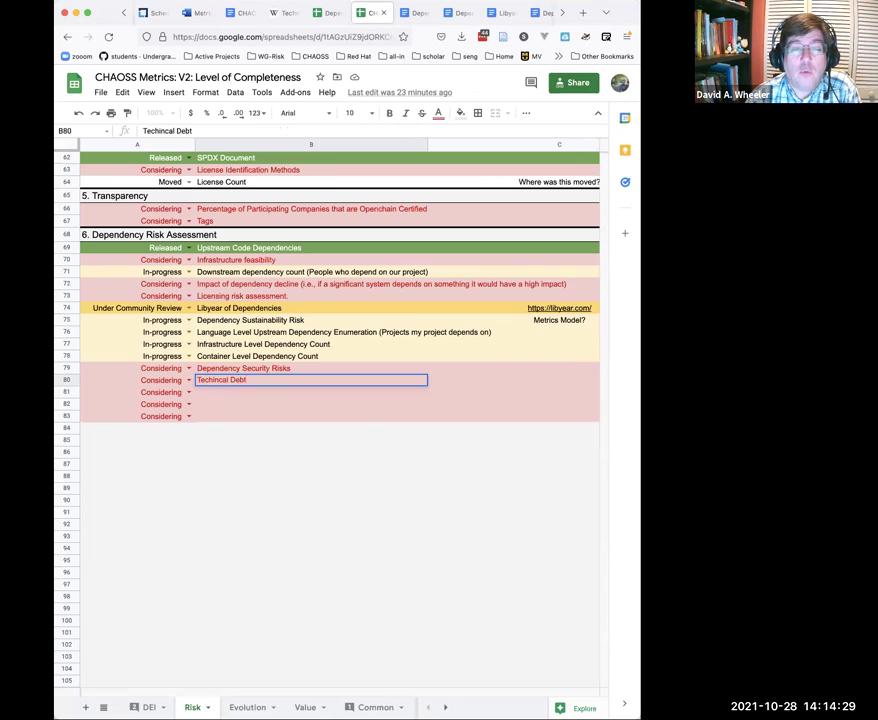
{"action": "key", "text": "Tab"}
{"action": "type", "text": "https://en.wikipedia.org/wiki/Technical_debt"}
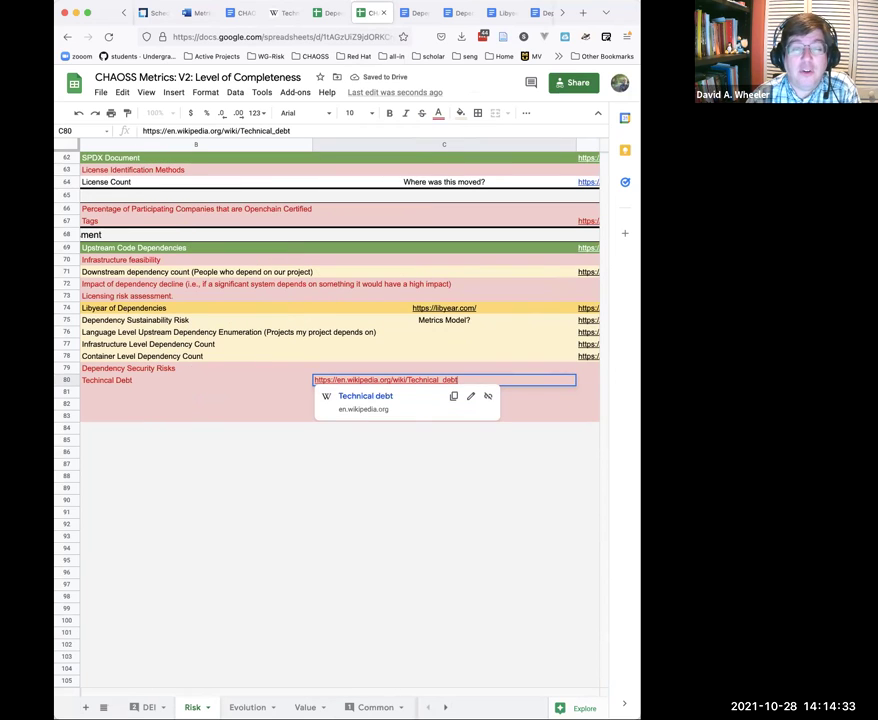
{"action": "left_click", "coordinate": [122, 396]}
{"action": "scroll", "coordinate": [122, 396], "scroll_direction": "left", "scroll_amount": 3}
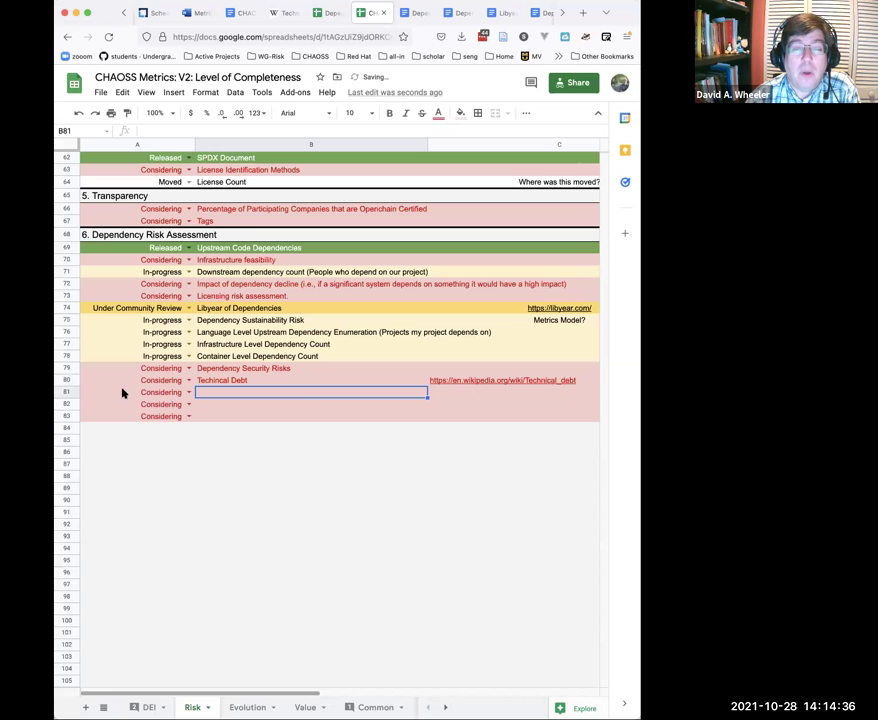
{"action": "left_click", "coordinate": [318, 13]}
{"action": "left_click", "coordinate": [285, 15]}
Step: Switch from the Wikipedia article back to the CHAOSS Risk WG minutes document
{"action": "left_click", "coordinate": [234, 15]}
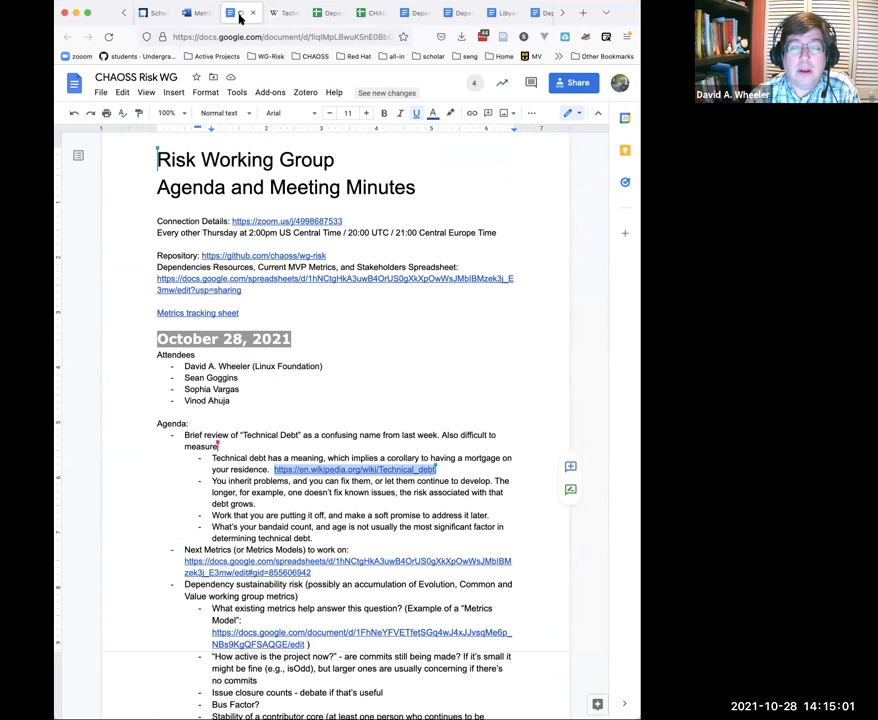
Step: Scroll down to the October 14, 2021 agenda ending with the Libyears 'Completed metric draft' link
{"action": "scroll", "coordinate": [240, 16], "scroll_direction": "right", "scroll_amount": 3}
{"action": "scroll", "coordinate": [296, 231], "scroll_direction": "down", "scroll_amount": 5}
{"action": "scroll", "coordinate": [296, 231], "scroll_direction": "down", "scroll_amount": 9}
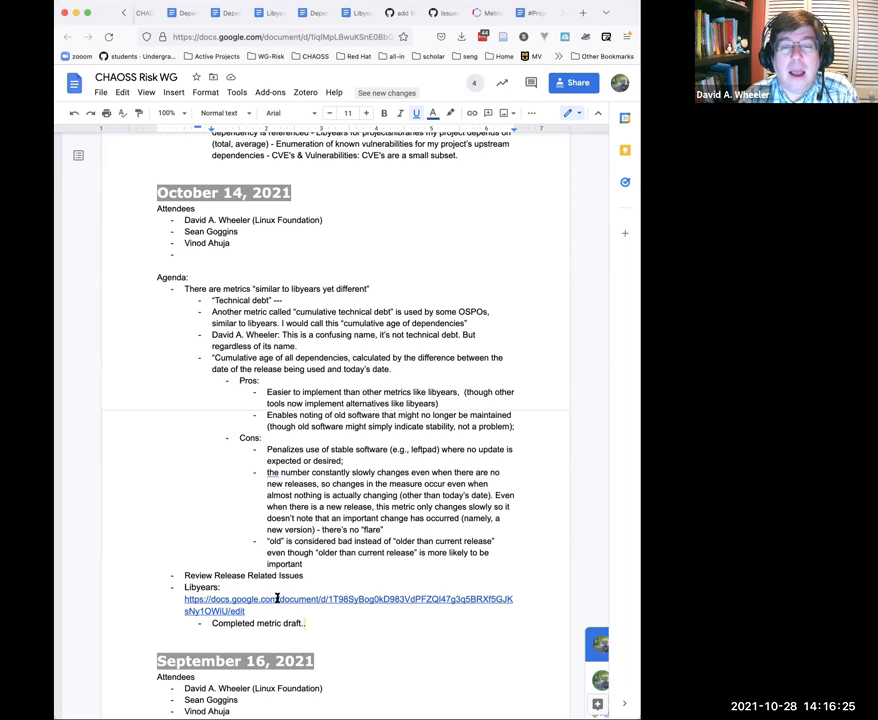
Step: Put the Wikipedia link on its own indented sub-bullet and paste the ACM 'Managing technical debt' link below it
{"action": "scroll", "coordinate": [277, 459], "scroll_direction": "up", "scroll_amount": 5}
{"action": "scroll", "coordinate": [277, 459], "scroll_direction": "up", "scroll_amount": 3}
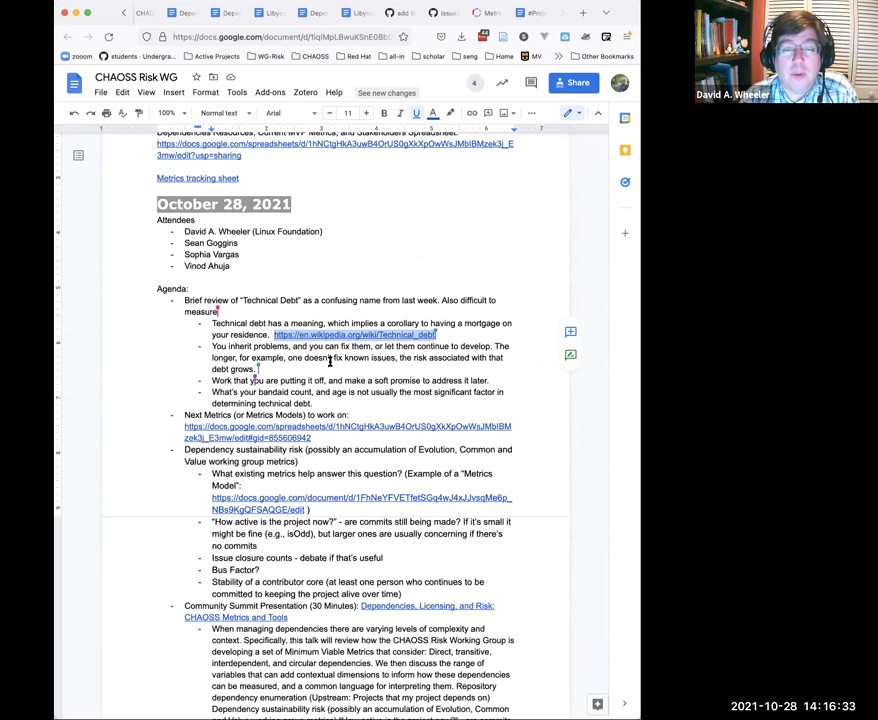
{"action": "left_click", "coordinate": [285, 337]}
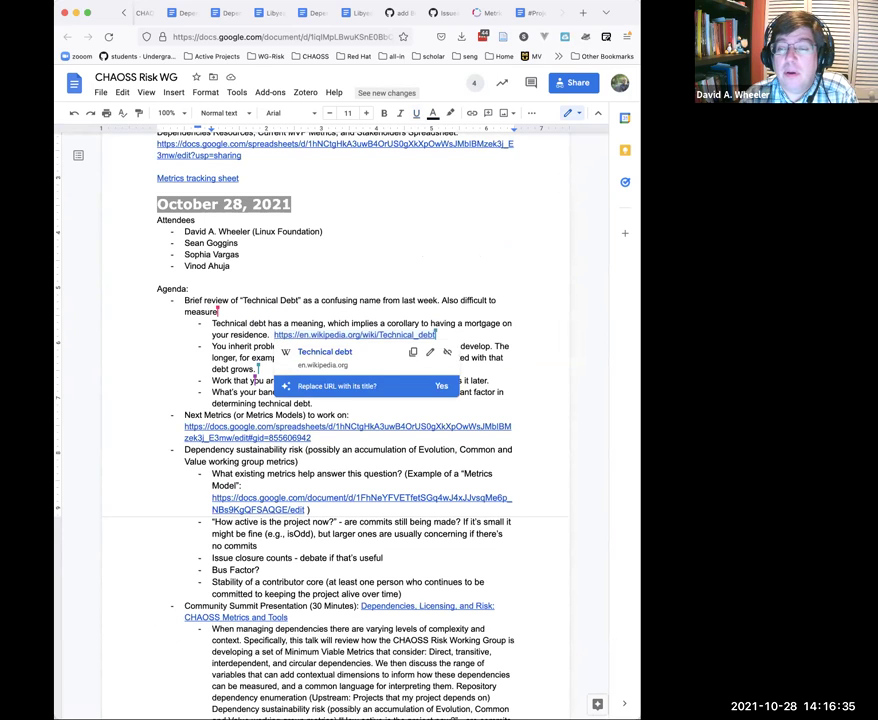
{"action": "key", "text": "Return"}
{"action": "key", "text": "Tab"}
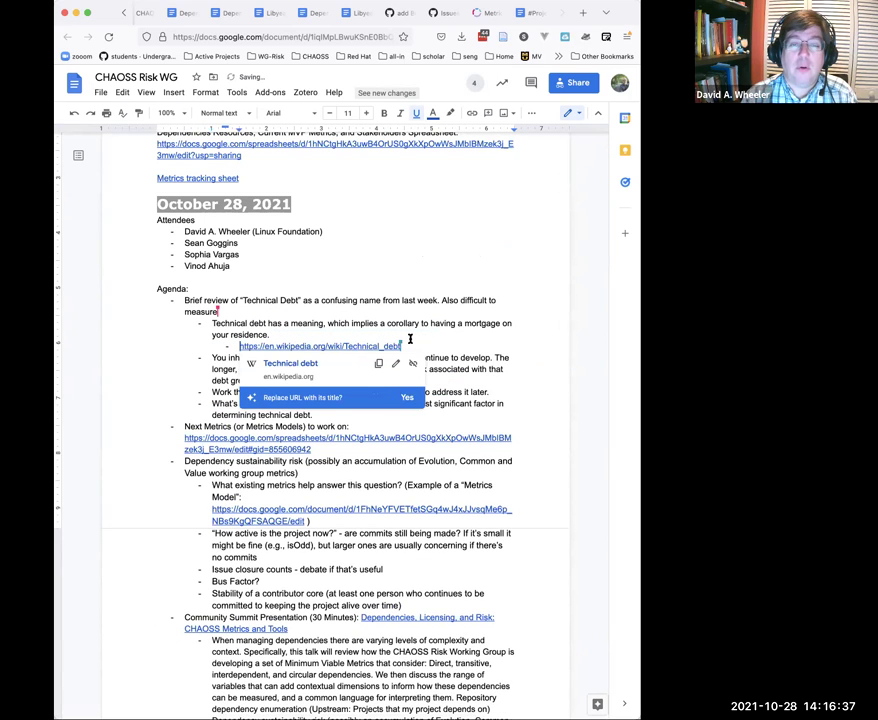
{"action": "key", "text": "Return"}
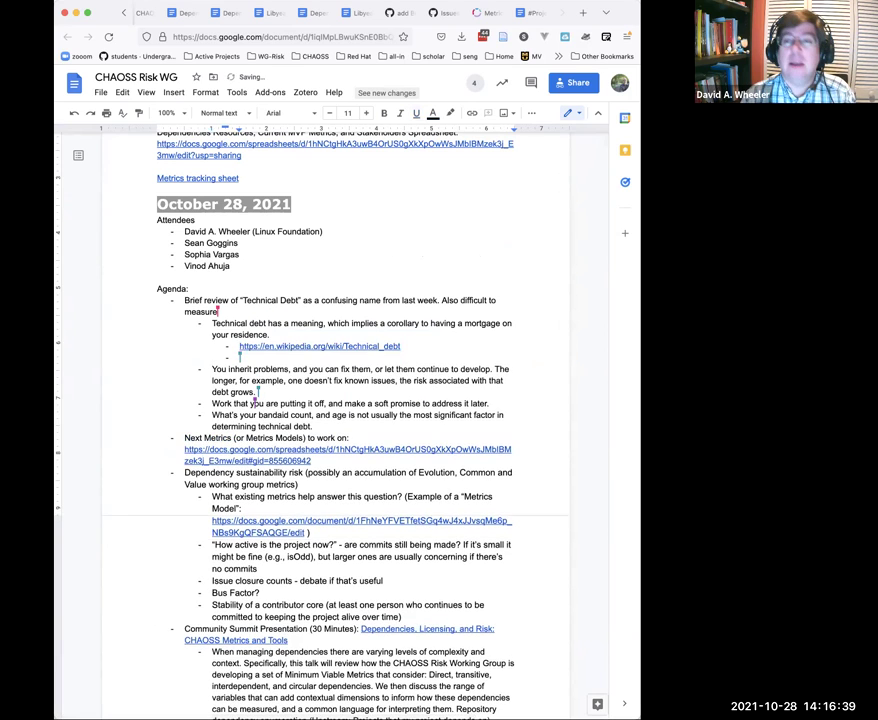
{"action": "type", "text": "https://dl.acm.org/doi/pdf/10.1145/2160718.2160733?casa_token=iYNpXhZ87IsAAAAA:x9lKwMR5UFUHpWR_bg-HGTsK4yawcw5q5SoRhtrvf-8krGCFKY2f-lqry-G_j8HbWdPKZw-CJN8"}
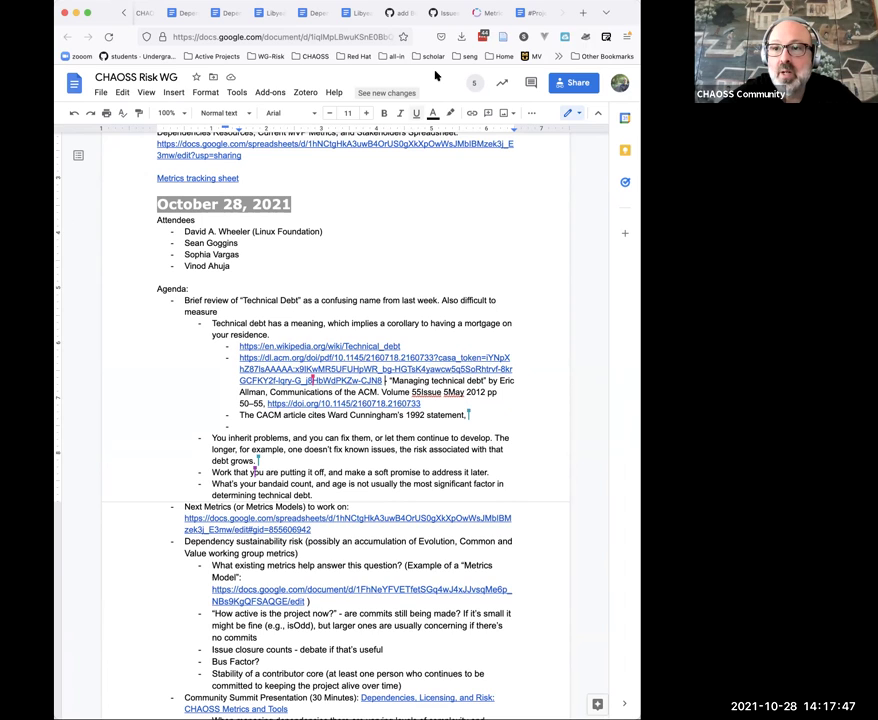
Step: Check the Techincal Debt entry in cell B80 of the CHAOSS Metrics sheet, then return to the minutes
{"action": "left_click", "coordinate": [123, 14]}
{"action": "left_click", "coordinate": [123, 14]}
{"action": "left_click", "coordinate": [123, 14]}
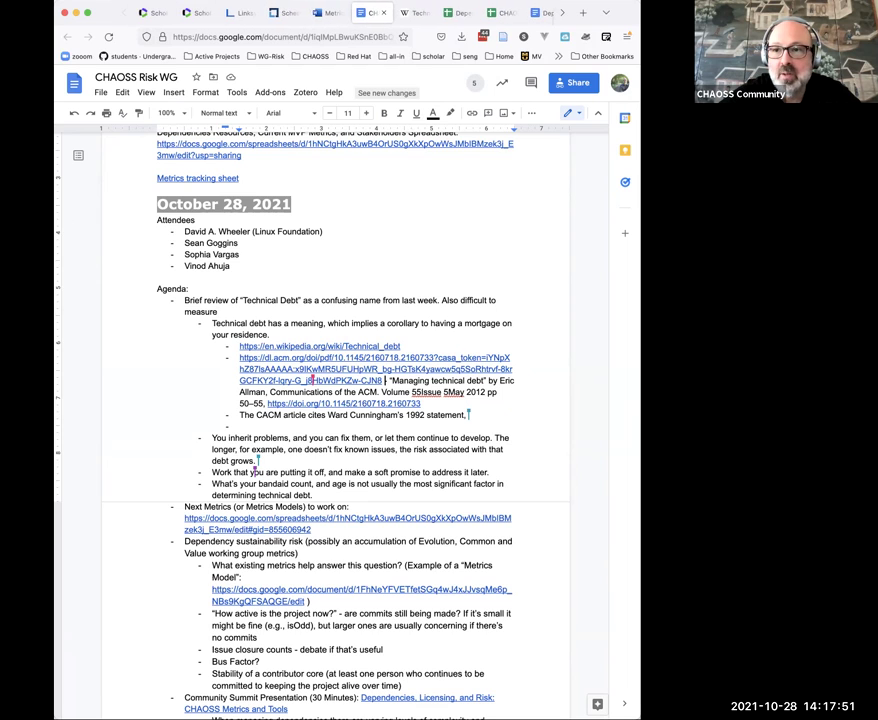
{"action": "left_click", "coordinate": [487, 14]}
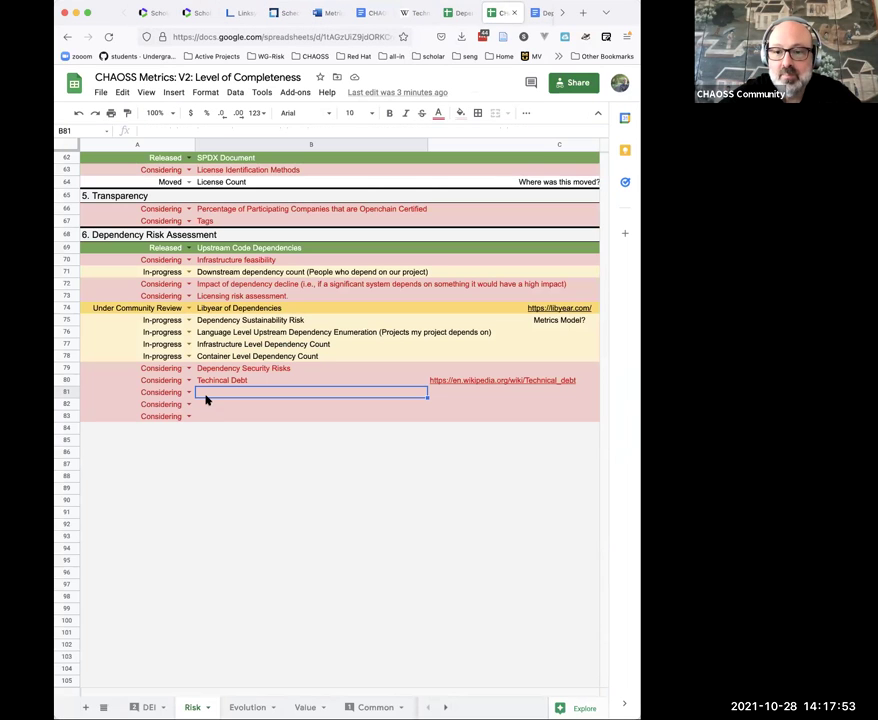
{"action": "left_click", "coordinate": [232, 380]}
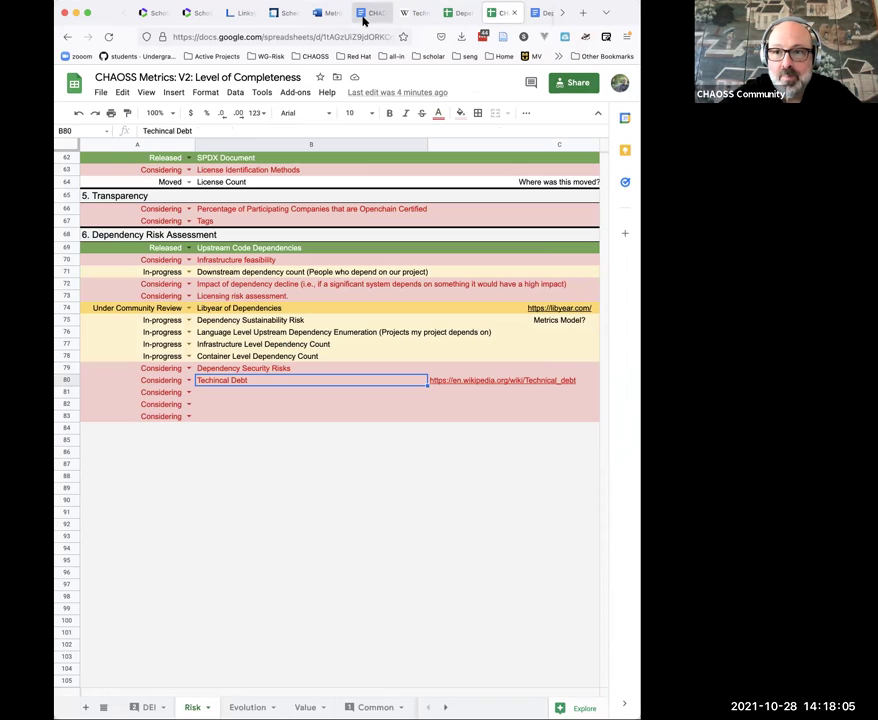
{"action": "left_click", "coordinate": [364, 18]}
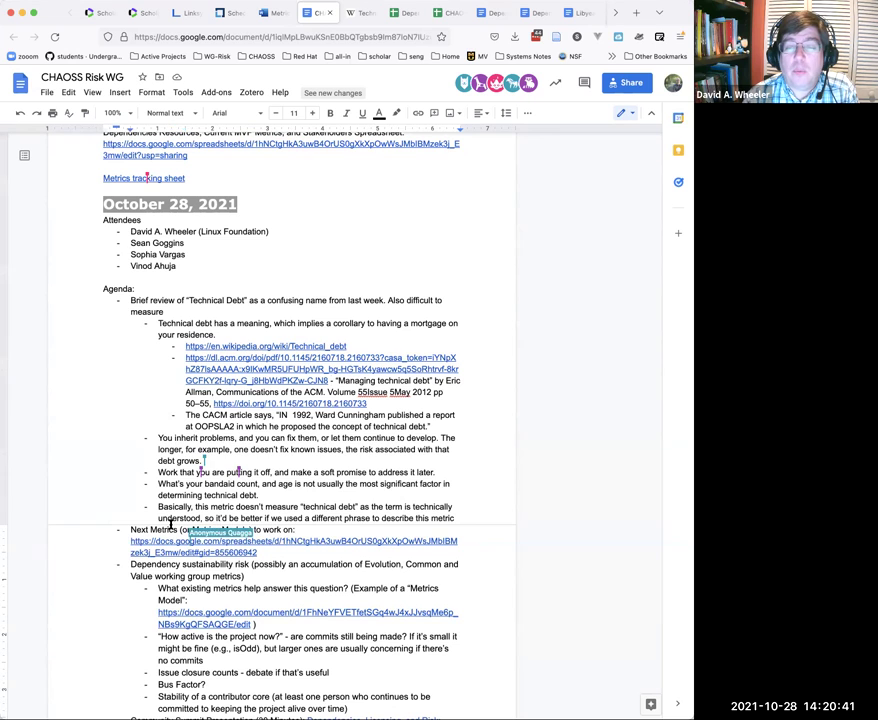
Step: Scroll down the Risk WG agenda to review the Dependency sustainability risk candidate metrics bullets
{"action": "scroll", "coordinate": [171, 525], "scroll_direction": "down", "scroll_amount": 2}
{"action": "scroll", "coordinate": [171, 525], "scroll_direction": "down", "scroll_amount": 1}
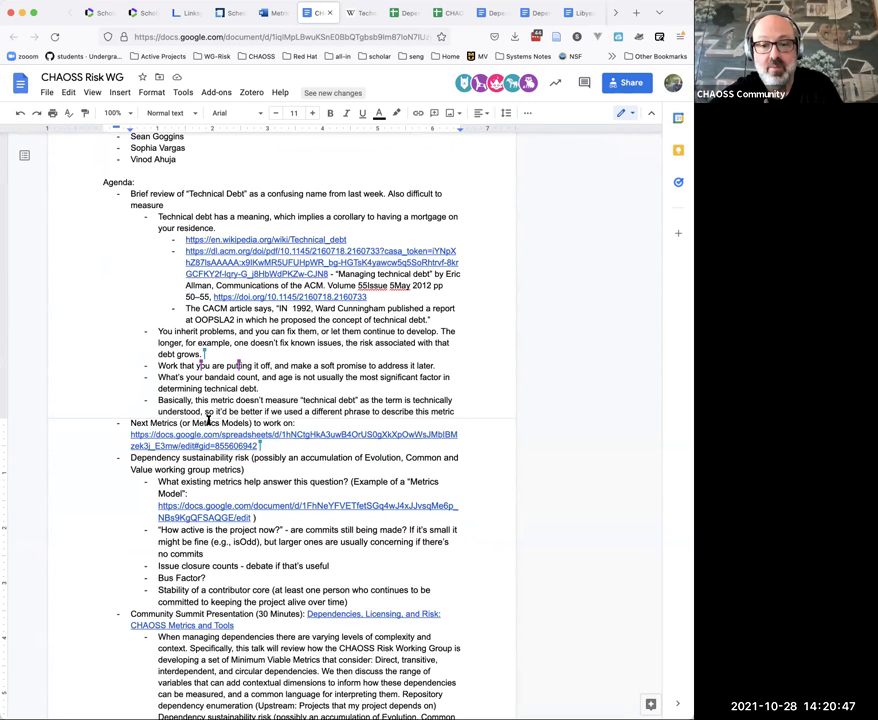
{"action": "scroll", "coordinate": [208, 421], "scroll_direction": "down", "scroll_amount": 1}
{"action": "scroll", "coordinate": [208, 421], "scroll_direction": "down", "scroll_amount": 1}
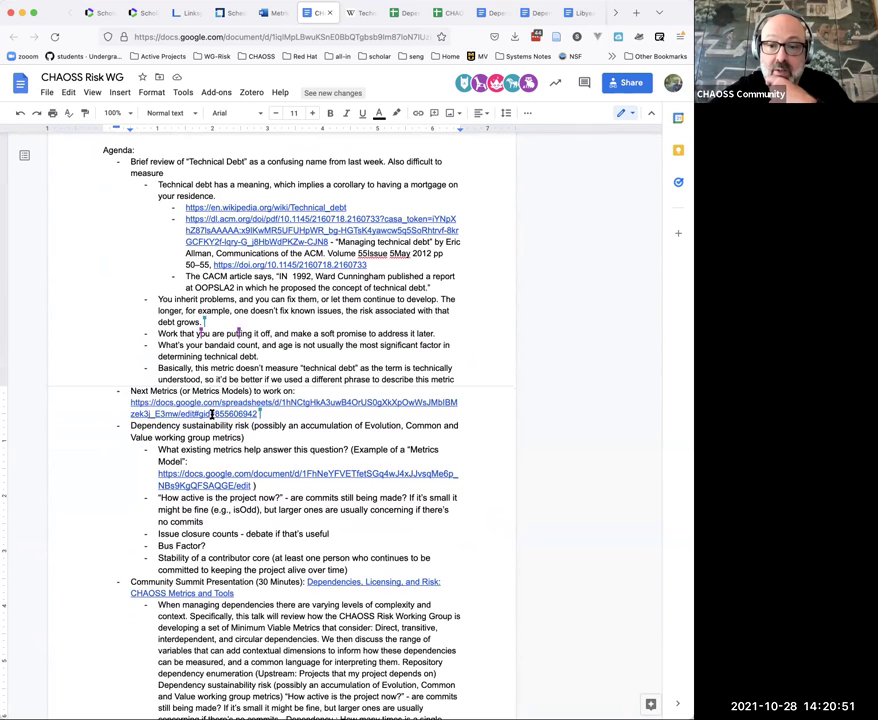
{"action": "left_click", "coordinate": [401, 12]}
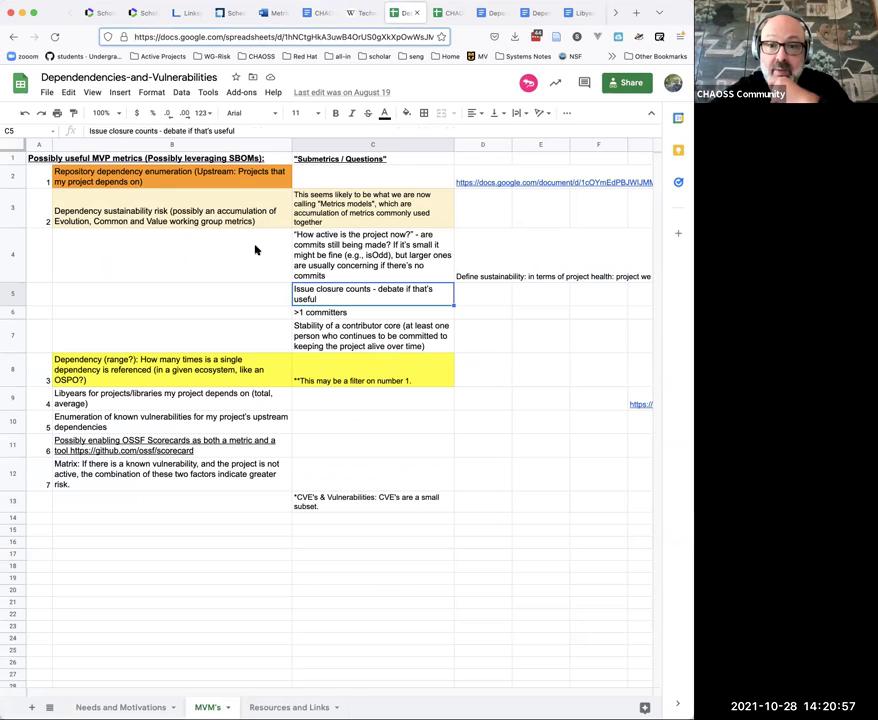
{"action": "left_click", "coordinate": [226, 219]}
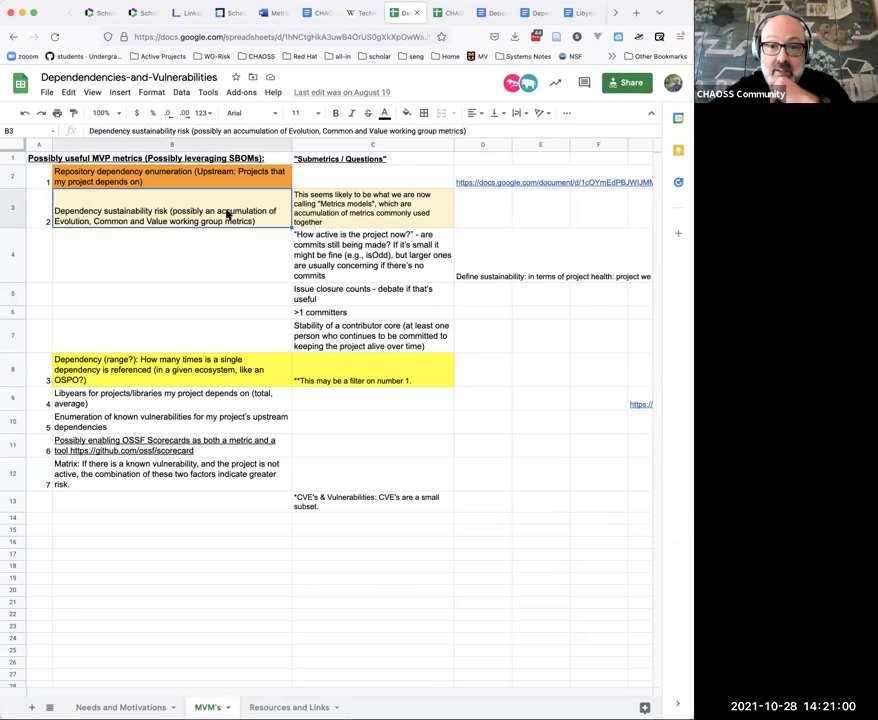
{"action": "left_click", "coordinate": [191, 375]}
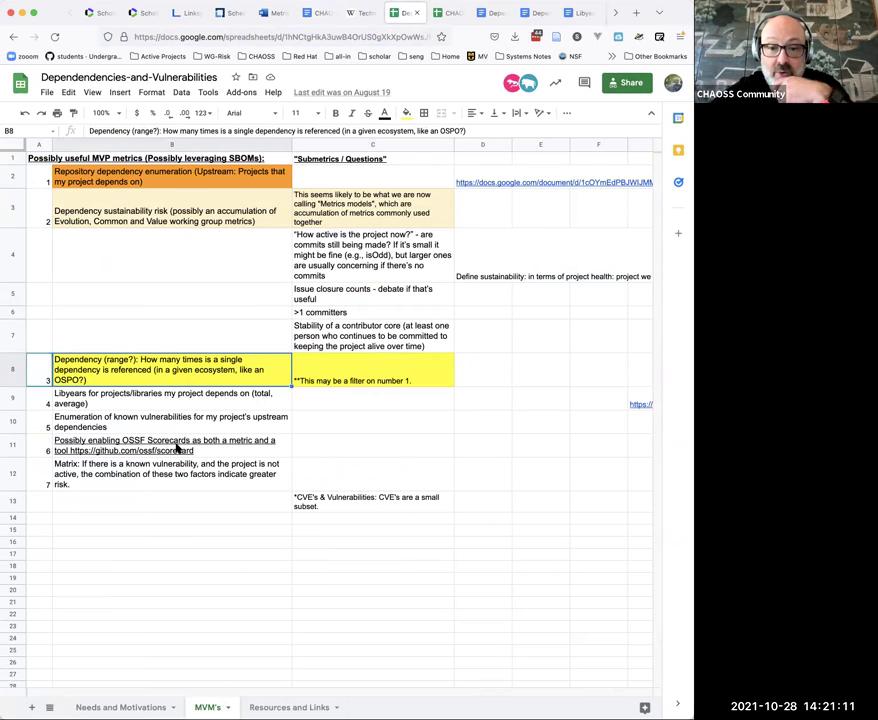
{"action": "mouse_move", "coordinate": [177, 447]}
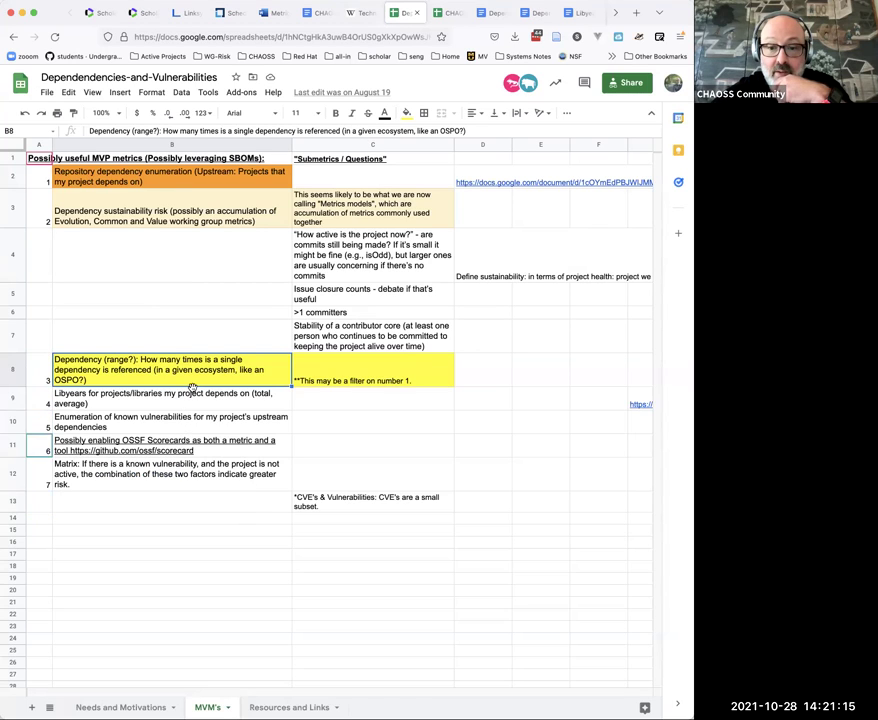
{"action": "left_click", "coordinate": [304, 12]}
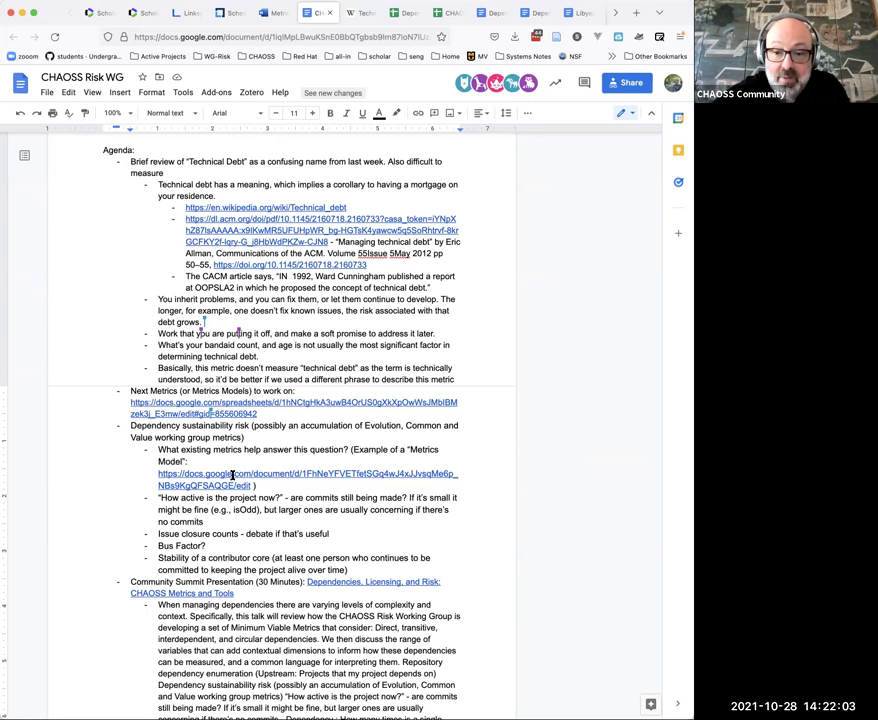
Step: Briefly open and close the linked Project Decline example, then show the Dependency Sustainability Risk document
{"action": "left_click", "coordinate": [232, 476]}
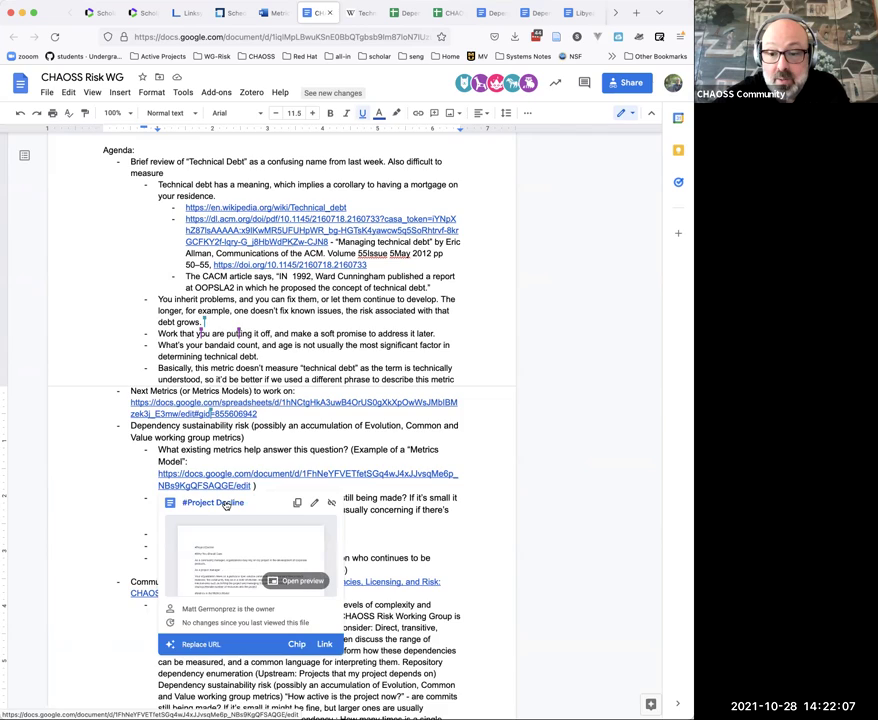
{"action": "left_click", "coordinate": [226, 504]}
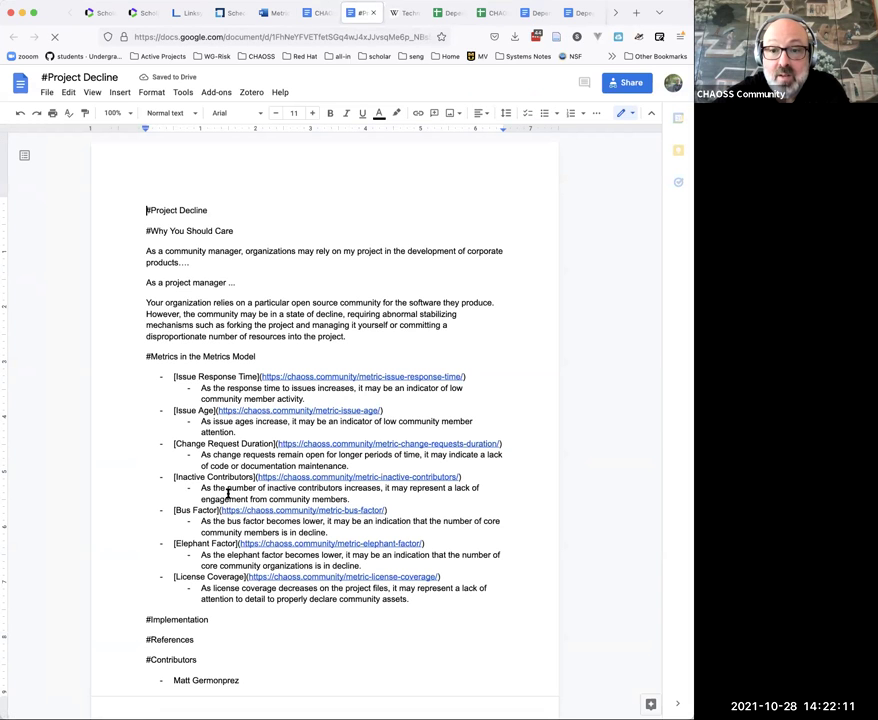
{"action": "left_click", "coordinate": [373, 13]}
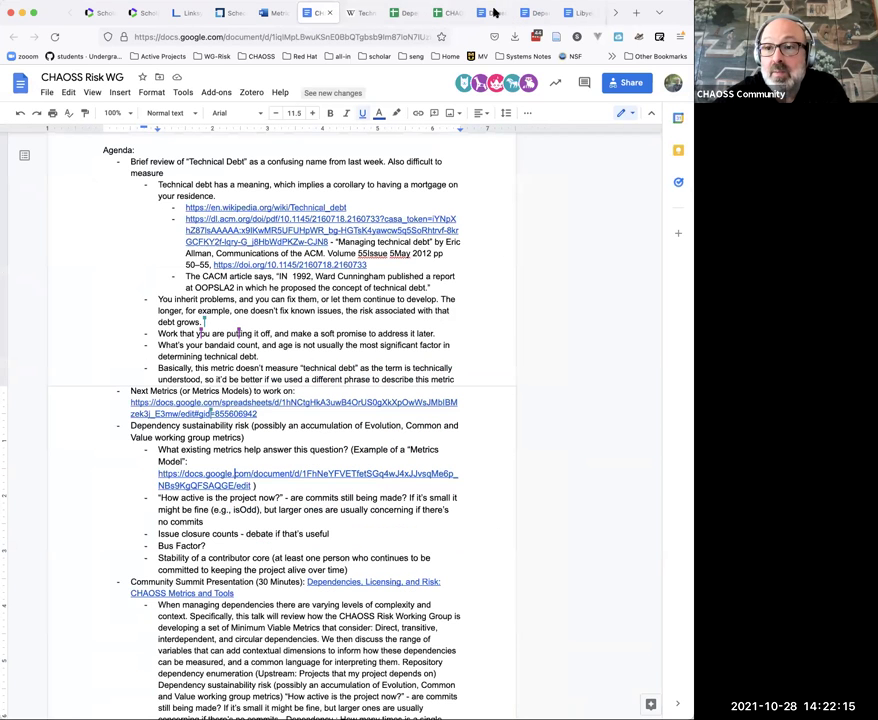
{"action": "left_click", "coordinate": [490, 14]}
Step: Copy the Dependency Sustainability Risk doc URL and paste it on a new line under the agenda item
{"action": "left_click", "coordinate": [374, 30]}
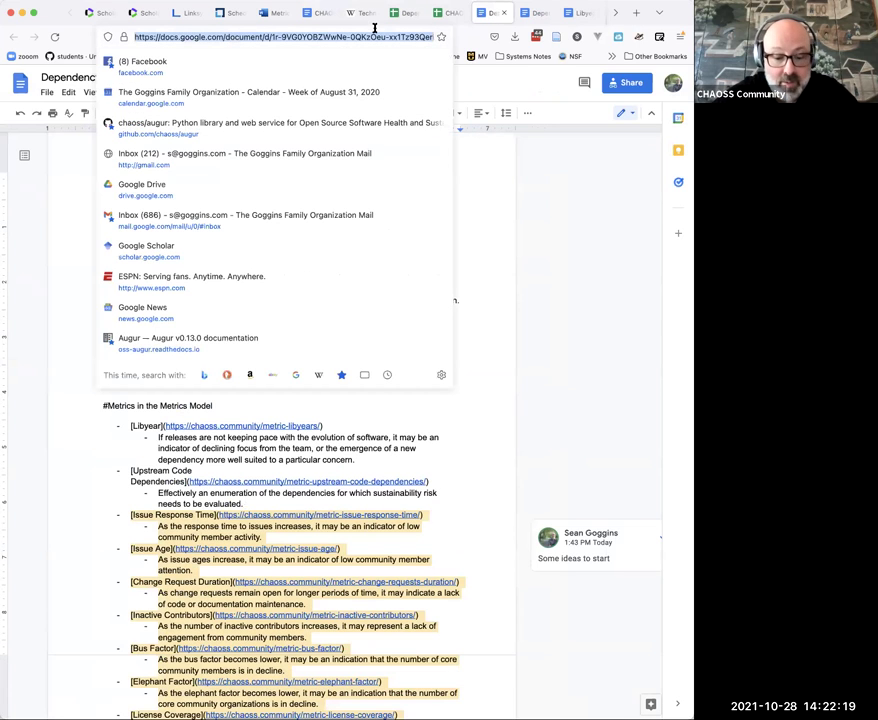
{"action": "left_click", "coordinate": [318, 14]}
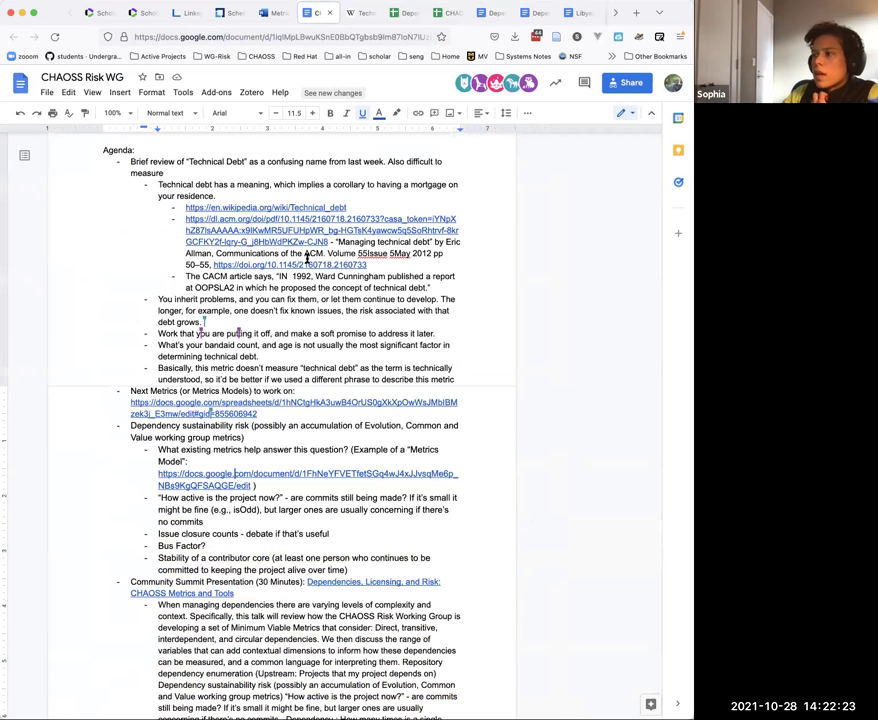
{"action": "left_click", "coordinate": [294, 433]}
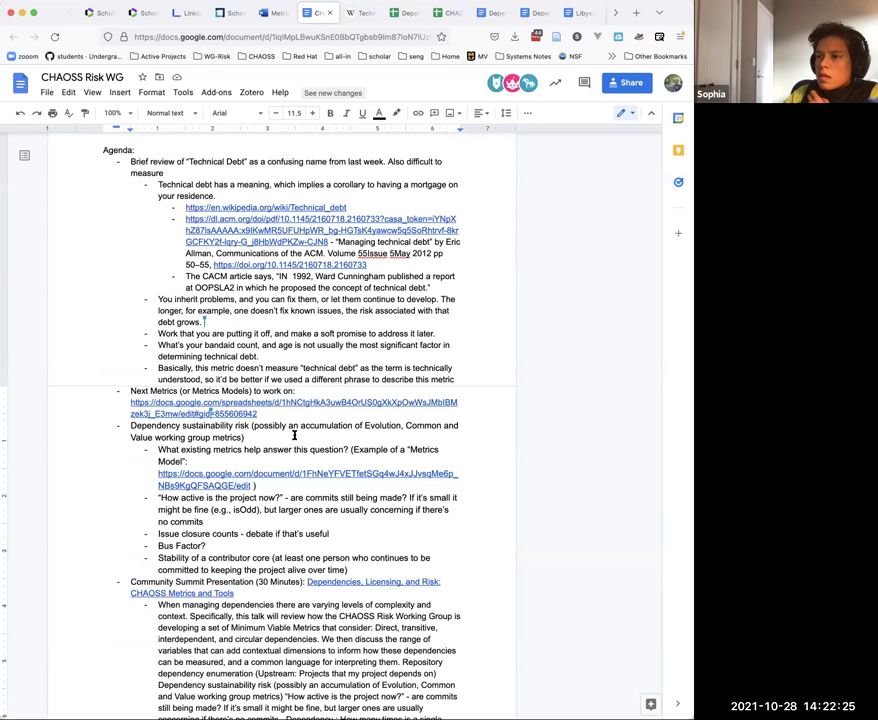
{"action": "type", "text": "? ?"}
{"action": "key", "text": "shift+Return"}
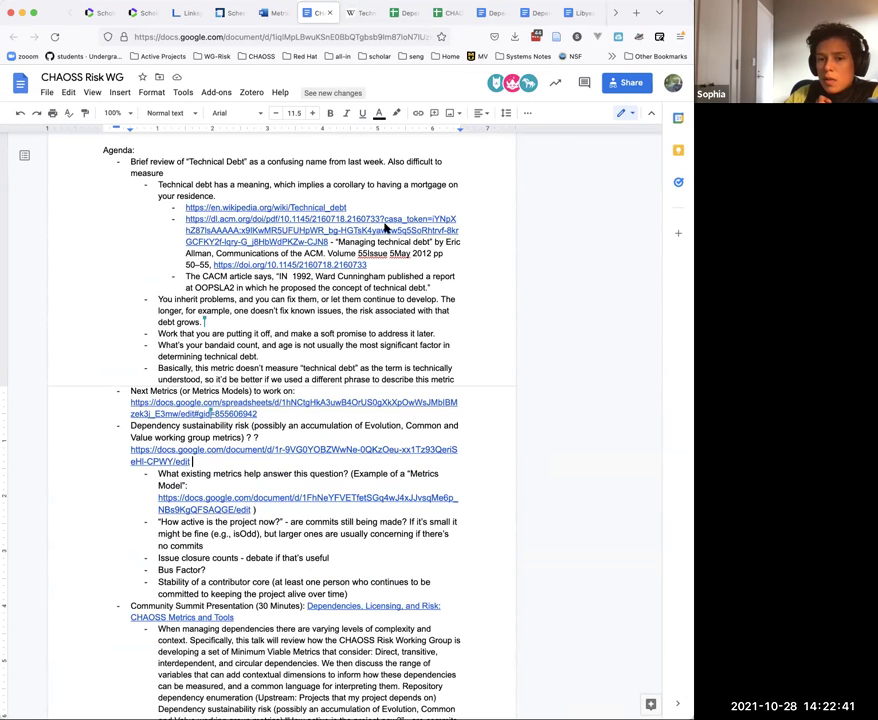
Step: Open the Dependencies-and-Vulnerabilities sheet and select cell B3 with the Dependency sustainability risk entry
{"action": "left_click", "coordinate": [397, 15]}
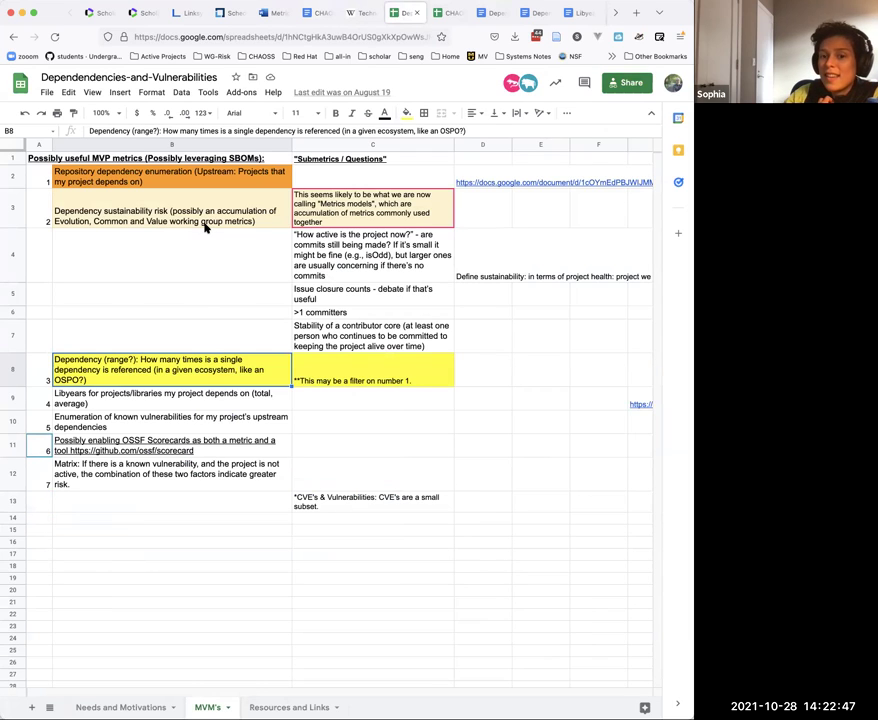
{"action": "left_click", "coordinate": [206, 226]}
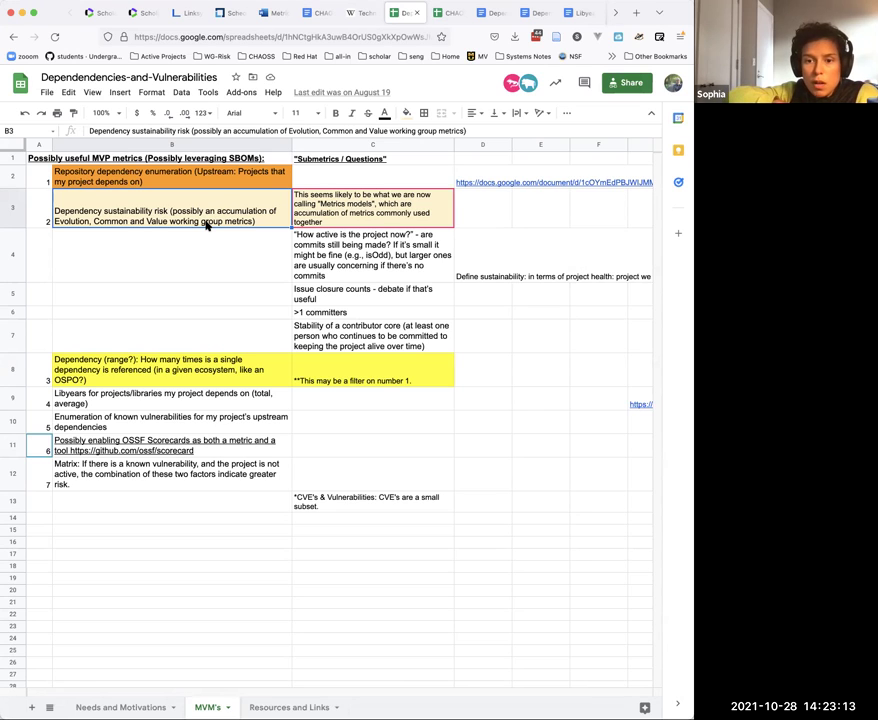
Step: Pass through the CHAOSS Risk WG agenda and return to the Dependency Sustainability Risk draft
{"action": "left_click", "coordinate": [318, 15]}
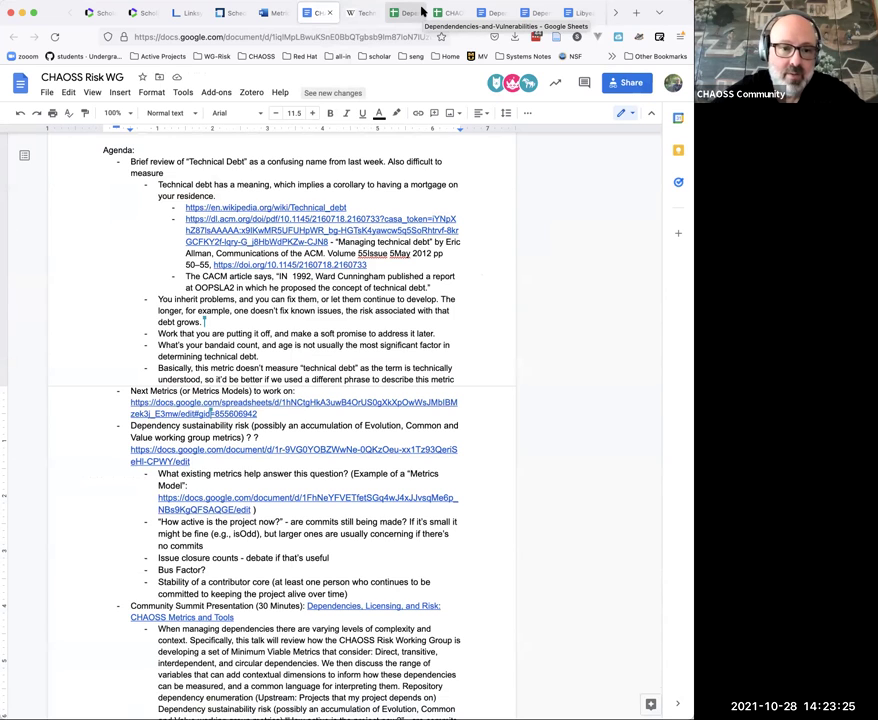
{"action": "left_click", "coordinate": [485, 13]}
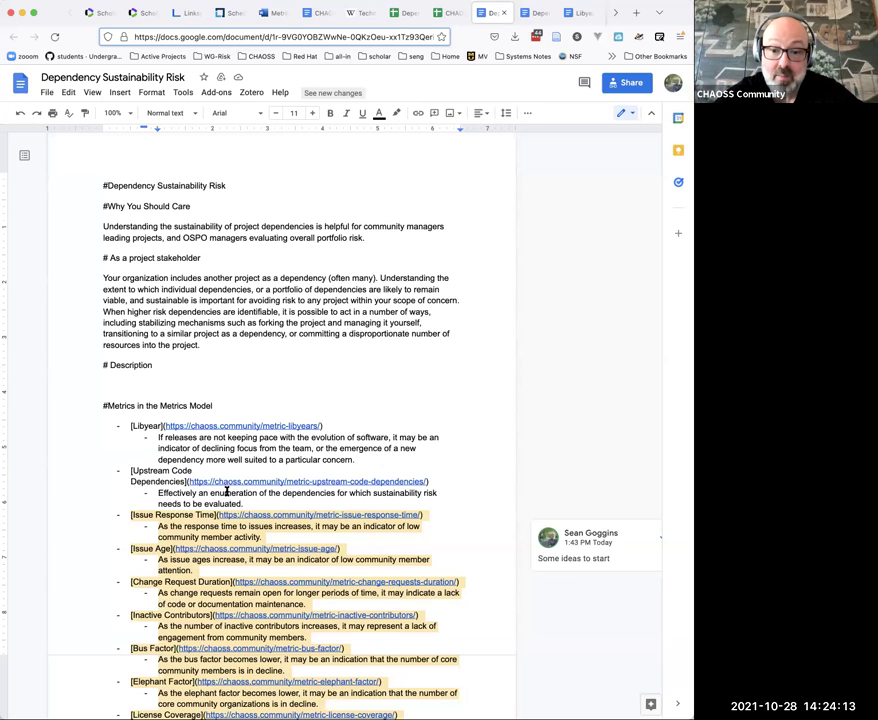
Step: Scroll the Dependency Sustainability Risk draft down to the Metrics in the Metrics Model list
{"action": "scroll", "coordinate": [224, 498], "scroll_direction": "down", "scroll_amount": 1}
{"action": "scroll", "coordinate": [224, 498], "scroll_direction": "down", "scroll_amount": 3}
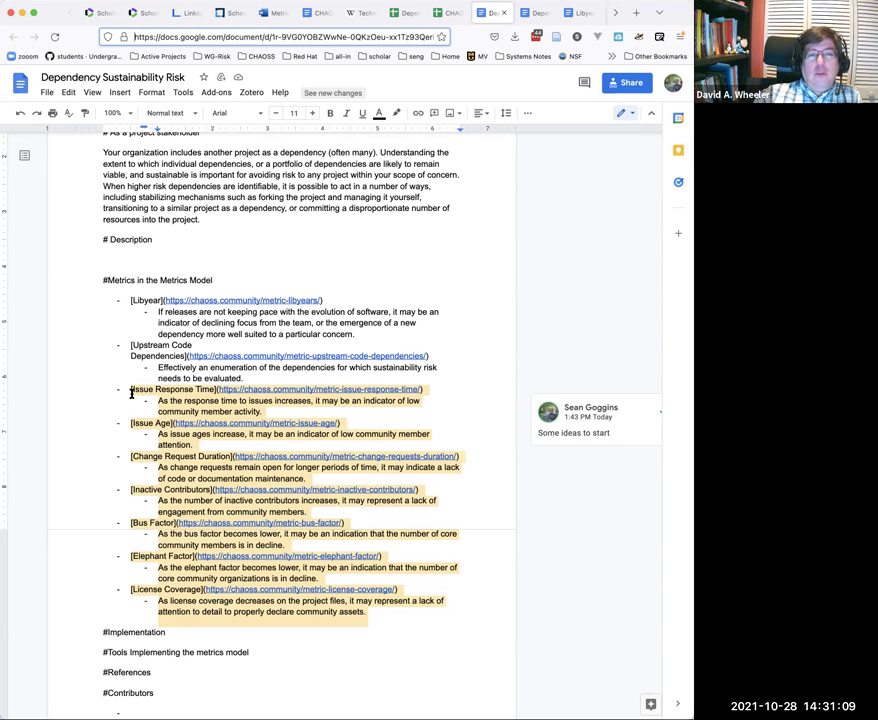
Step: Add the note '(Possibly Z-Scores for each metric within an ecosystem … compared to using absolute measures.)' under the heading
{"action": "left_click", "coordinate": [265, 281]}
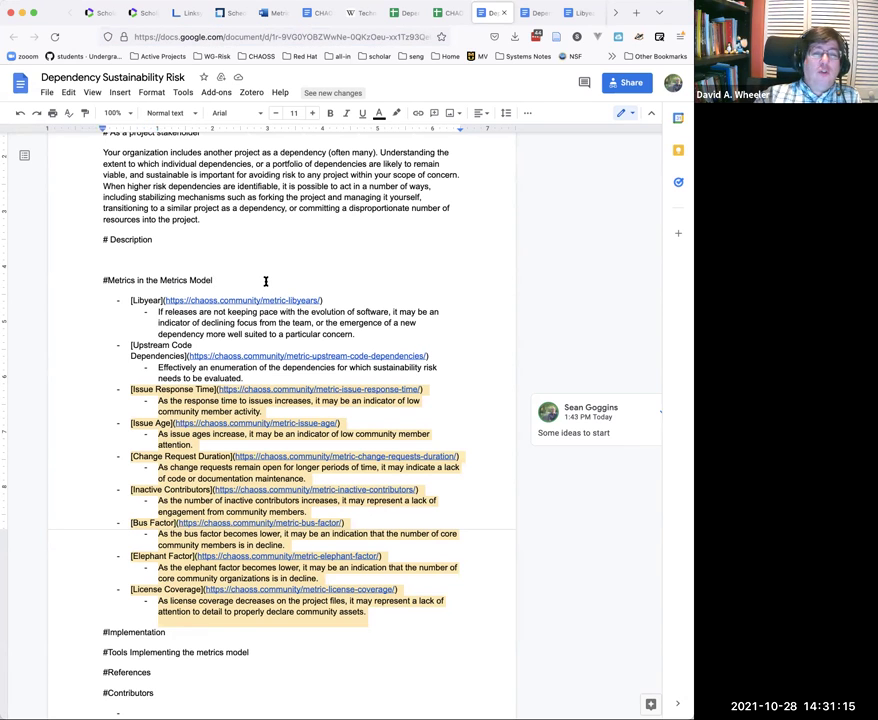
{"action": "key", "text": "Return"}
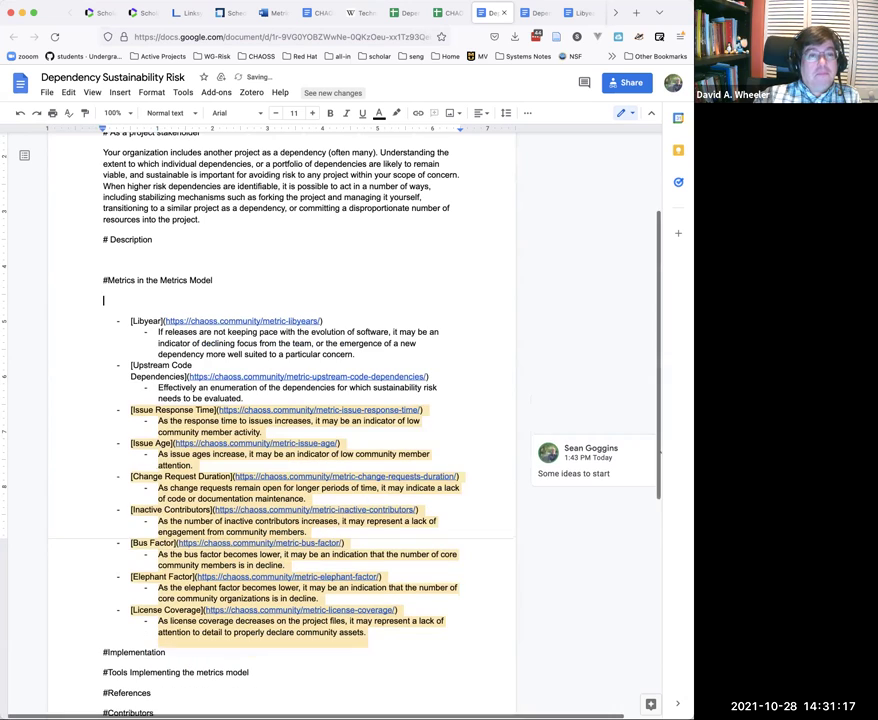
{"action": "type", "text": "(POss"}
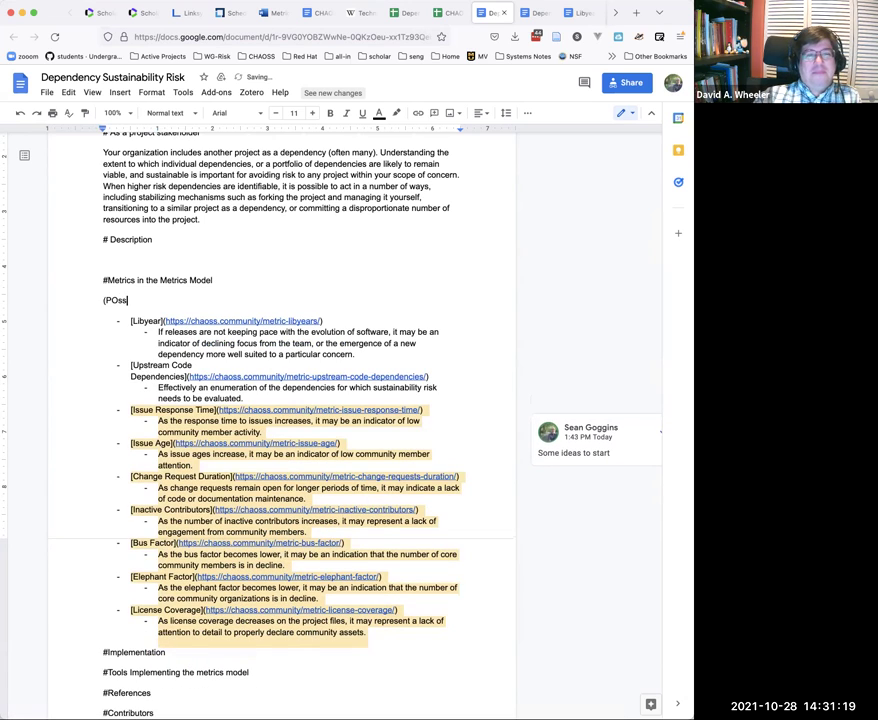
{"action": "key", "text": "BackSpace"}
{"action": "key", "text": "BackSpace"}
{"action": "type", "text": "os"}
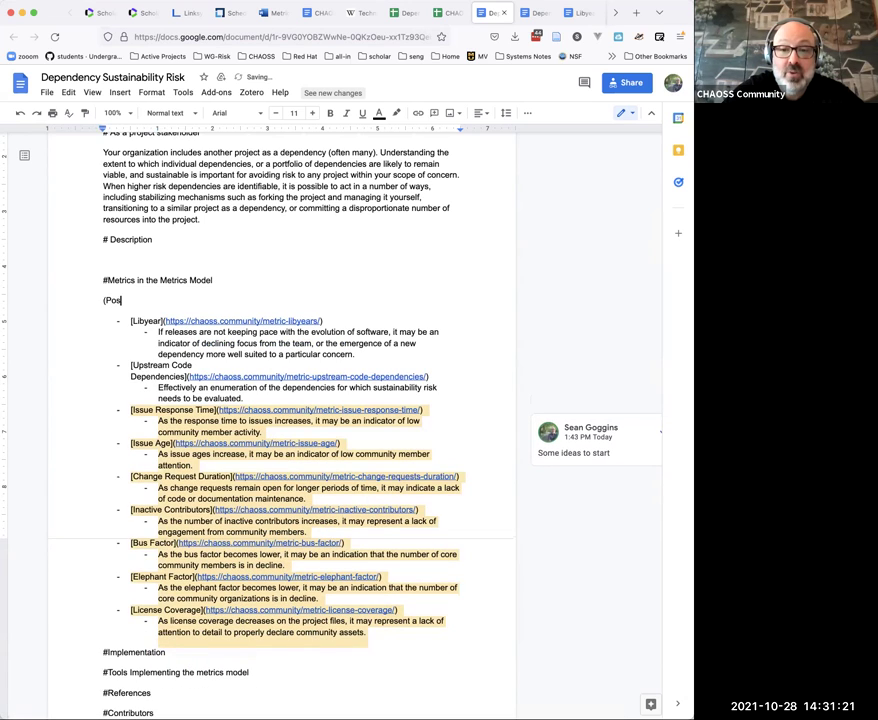
{"action": "type", "text": "sibly Z"}
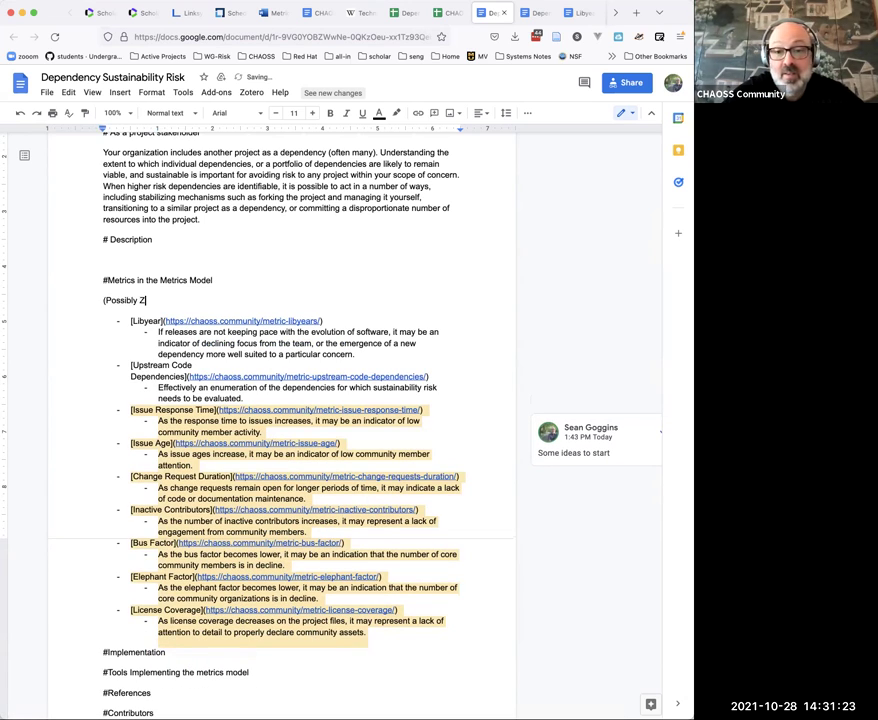
{"action": "type", "text": "-Sco"}
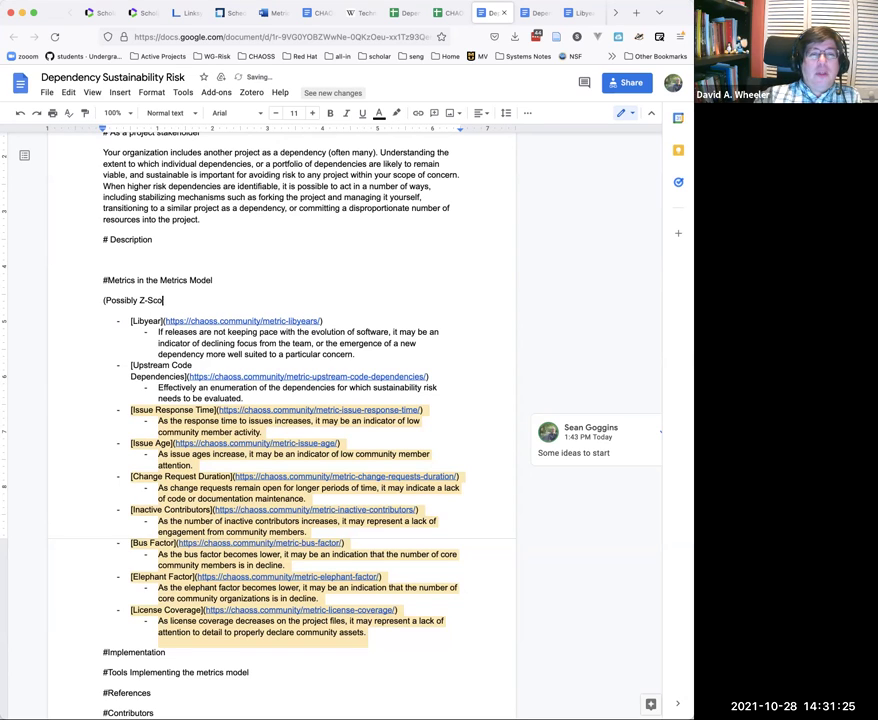
{"action": "type", "text": "res "}
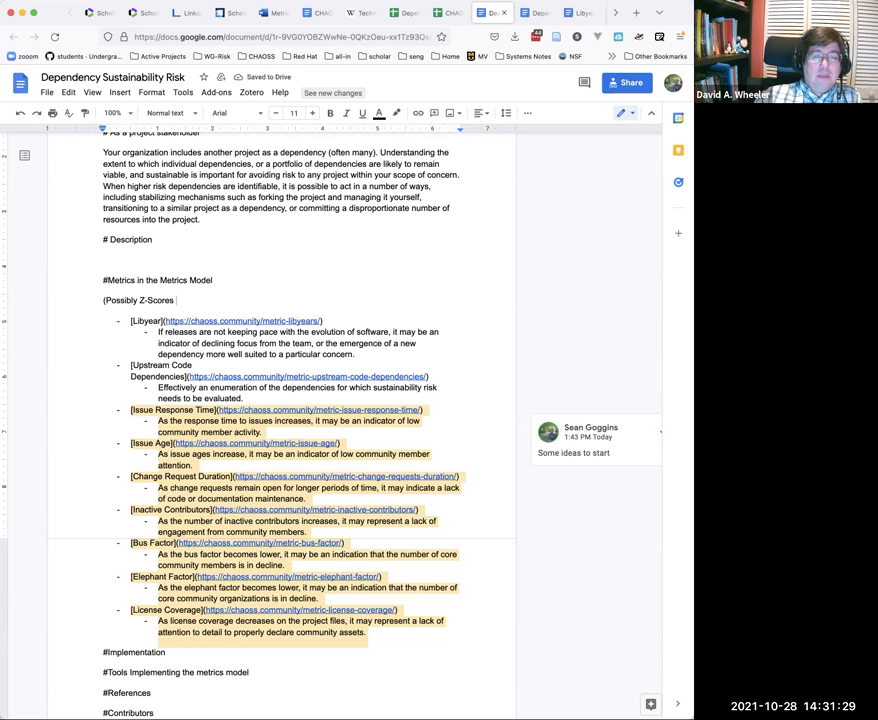
{"action": "type", "text": "for each"}
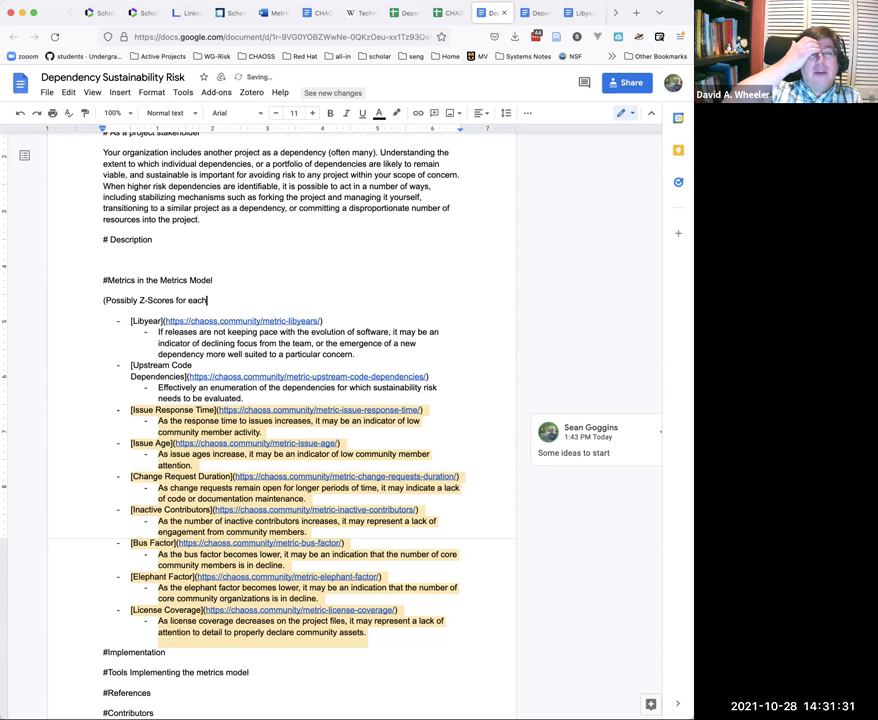
{"action": "type", "text": " metric "}
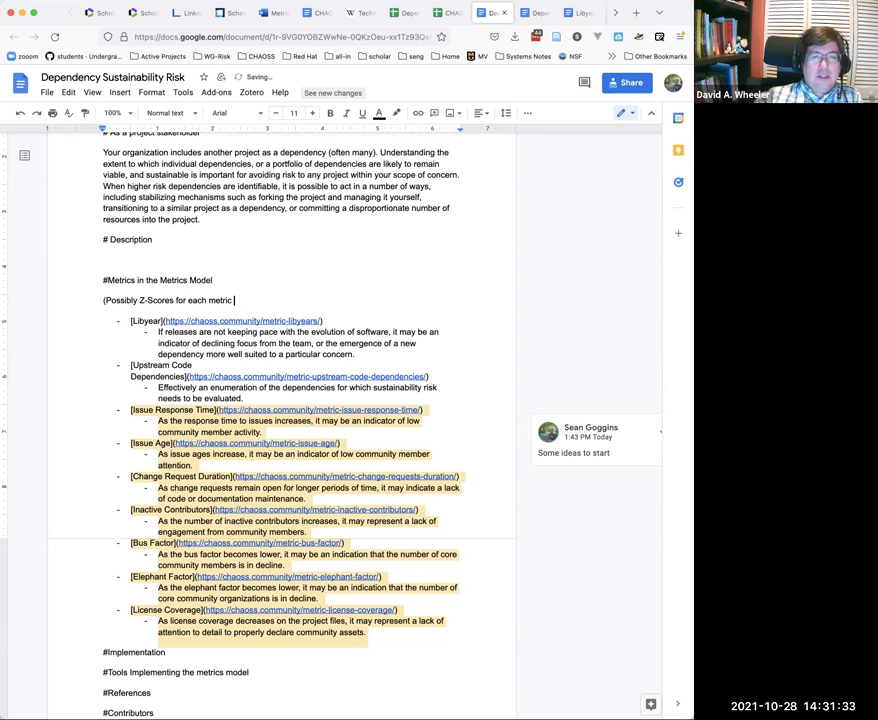
{"action": "type", "text": "within an ecos"}
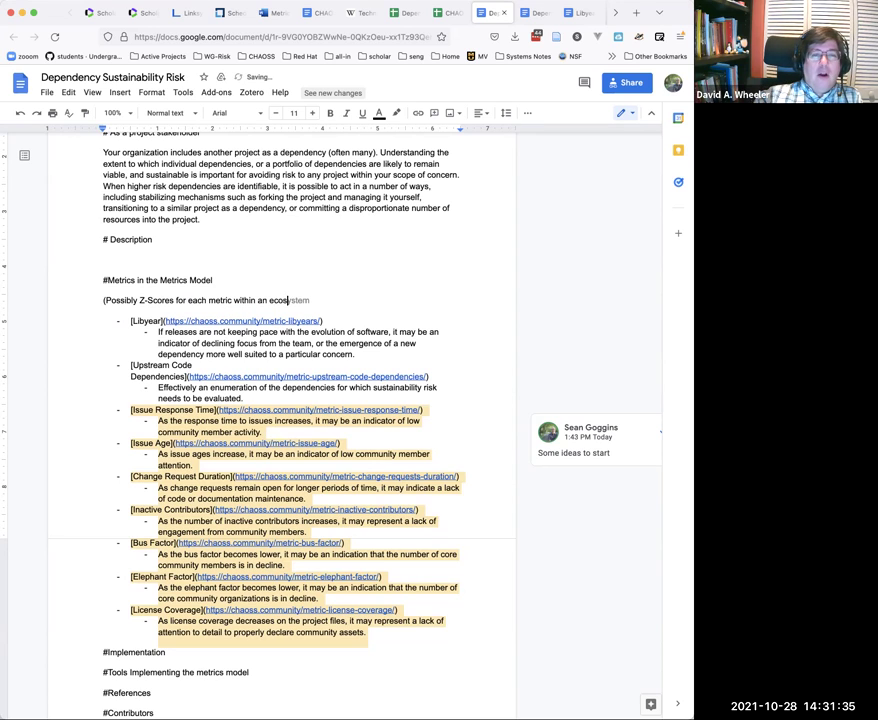
{"action": "type", "text": "ystem could be used to present "}
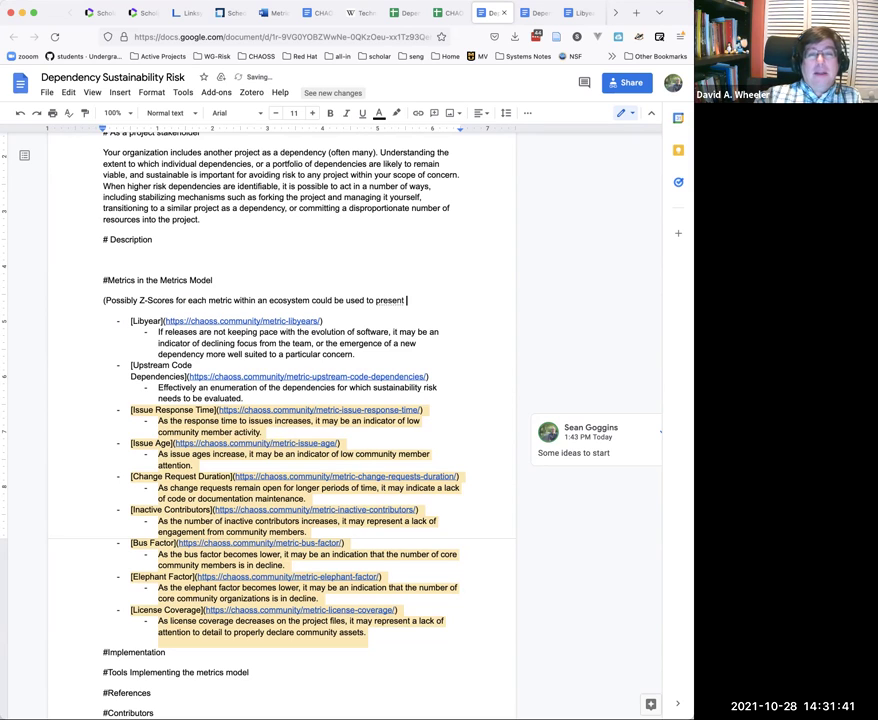
{"action": "type", "text": "a"}
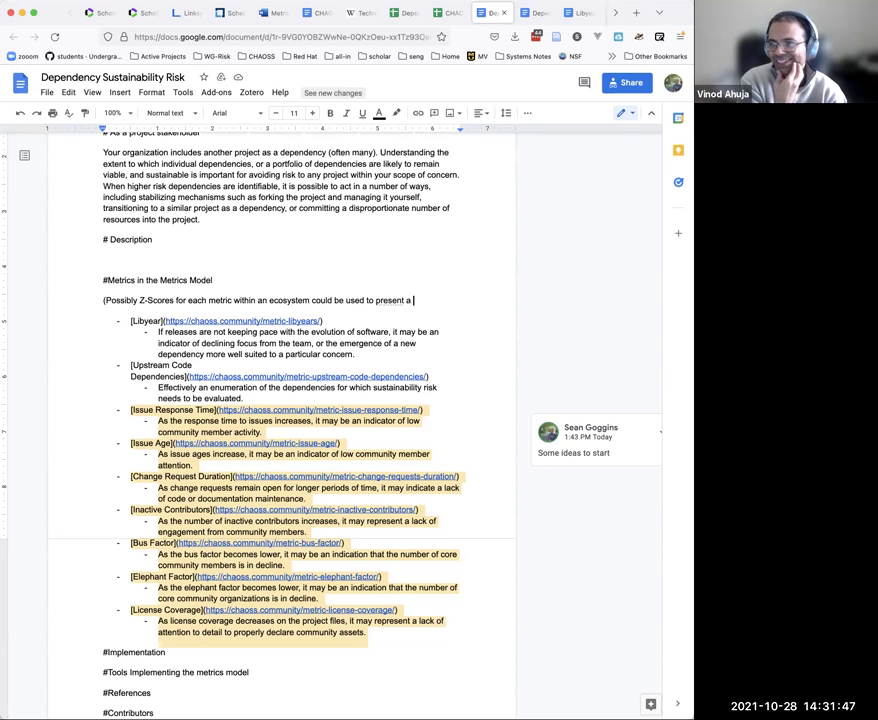
{"action": "type", "text": " cmpari"}
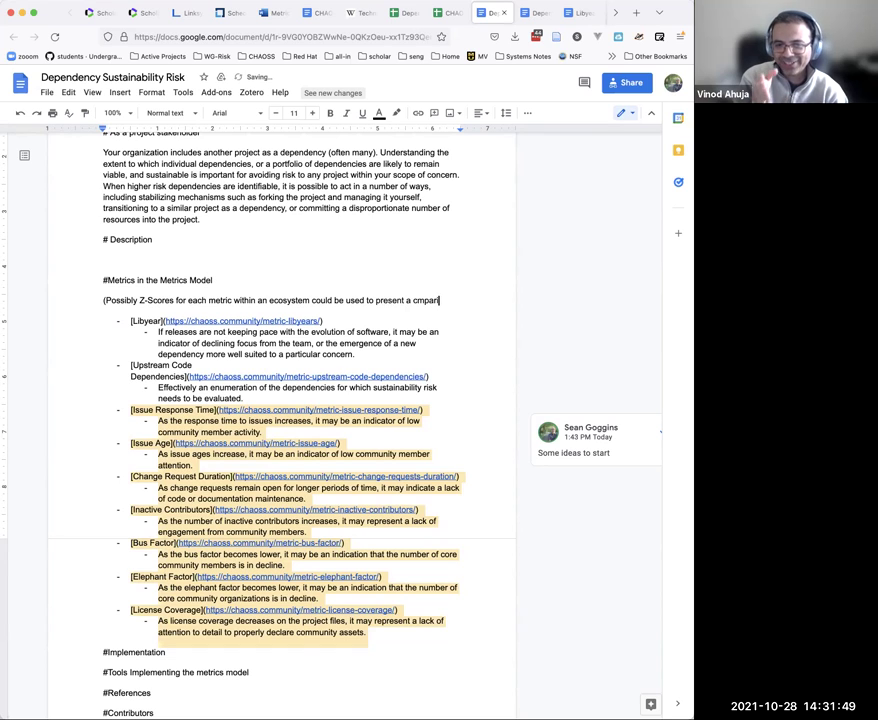
{"action": "key", "text": "BackSpace"}
{"action": "key", "text": "BackSpace"}
{"action": "key", "text": "BackSpace"}
{"action": "key", "text": "BackSpace"}
{"action": "type", "text": "omparison"}
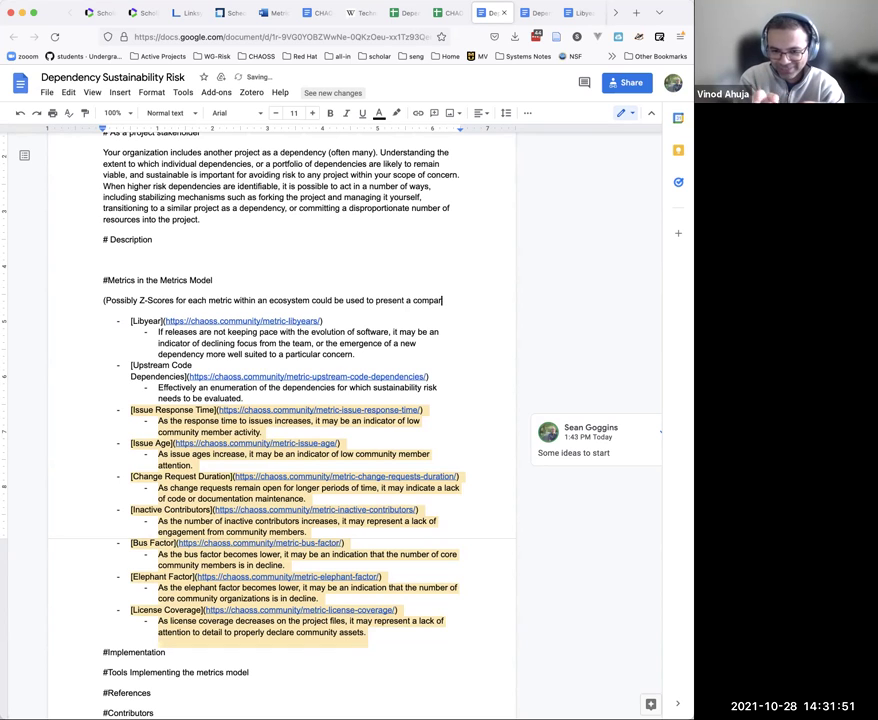
{"action": "type", "text": " that is le"}
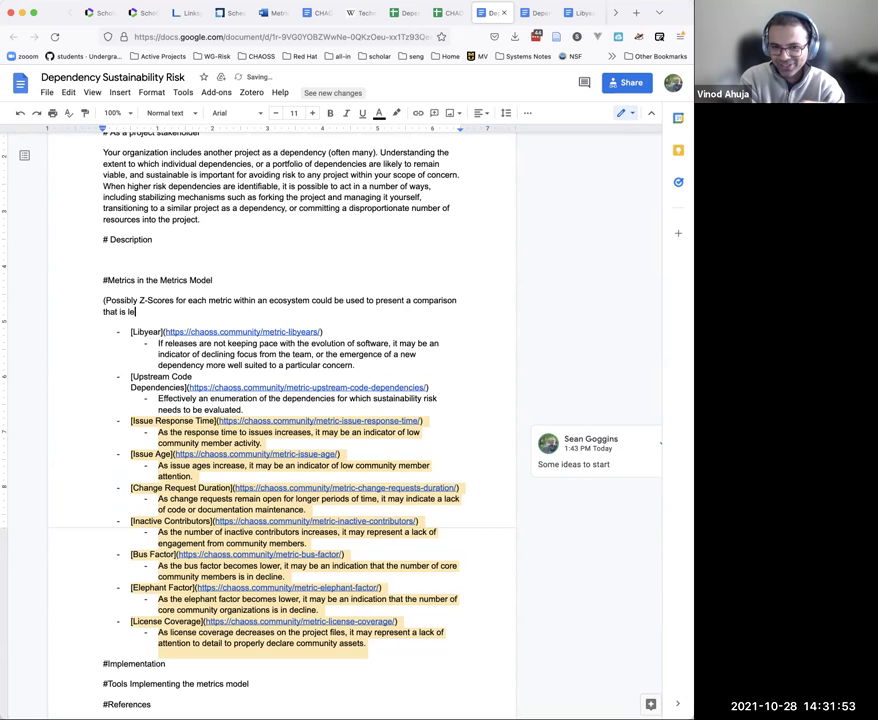
{"action": "type", "text": "ss unwieldy "}
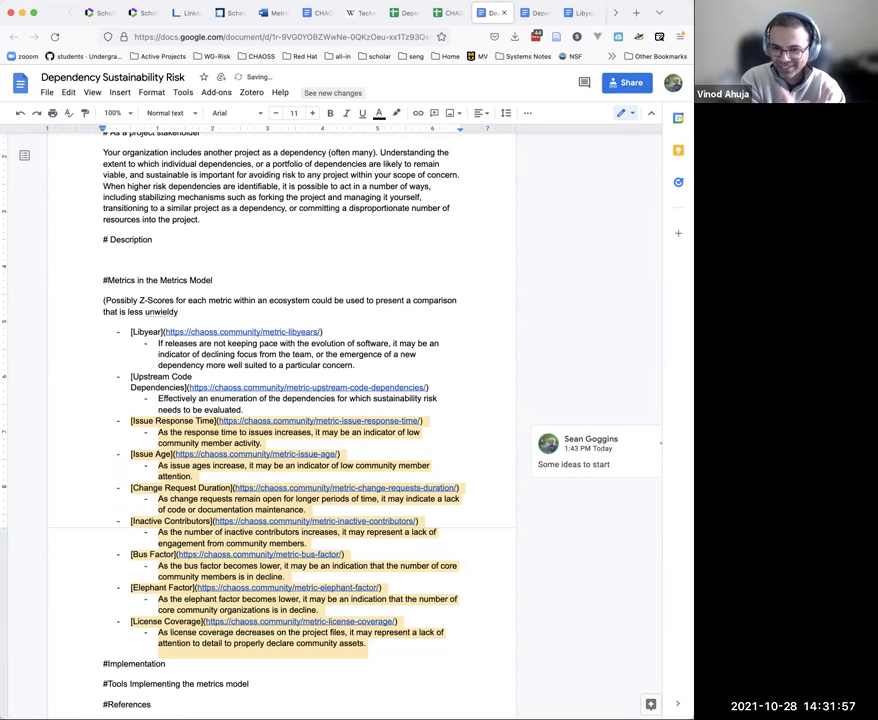
{"action": "type", "text": "compared to using absolute measures.)"}
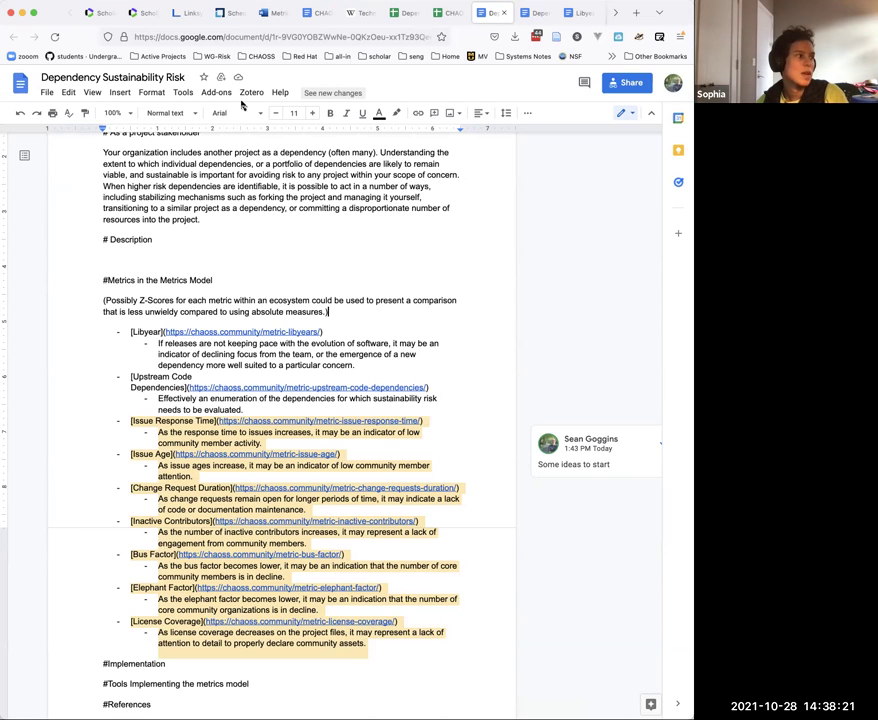
{"action": "left_click", "coordinate": [318, 10]}
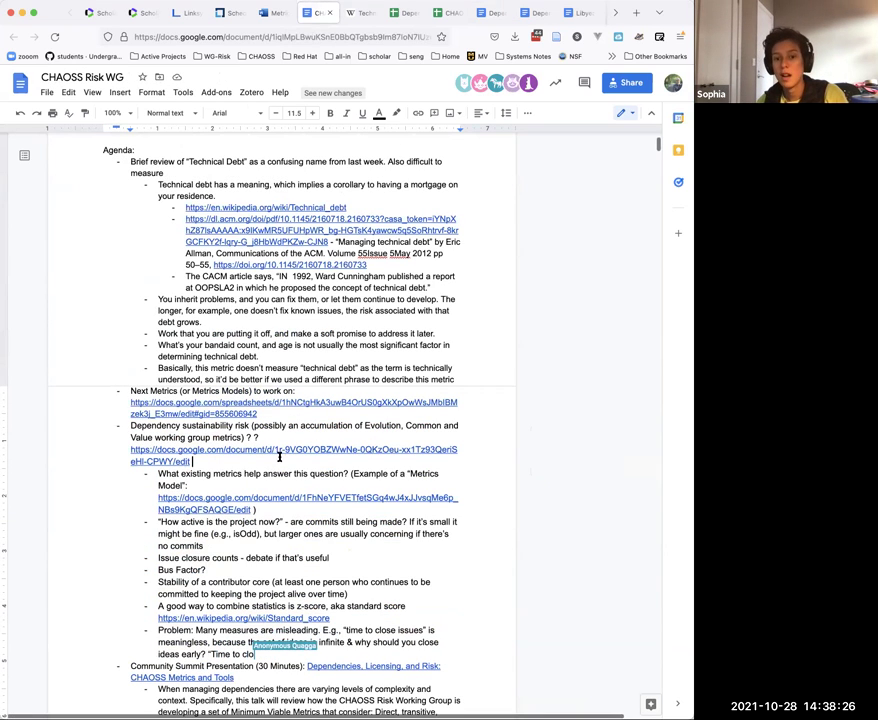
{"action": "scroll", "coordinate": [263, 553], "scroll_direction": "down", "scroll_amount": 1}
{"action": "scroll", "coordinate": [263, 553], "scroll_direction": "down", "scroll_amount": 3}
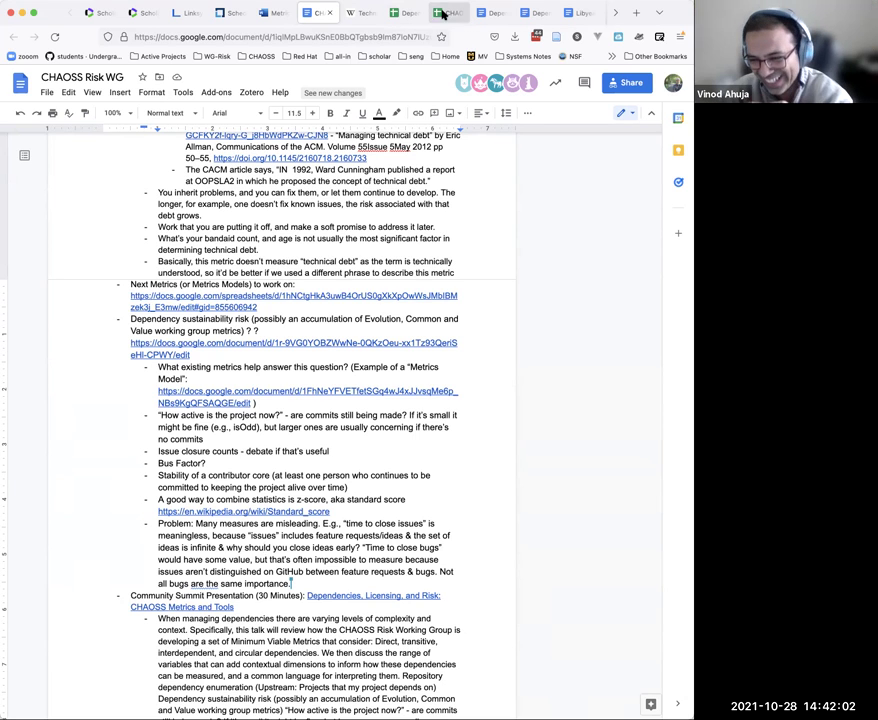
Step: Resolve the comment on the metric notes and delete the four unwanted metric entries
{"action": "left_click", "coordinate": [481, 13]}
{"action": "left_click", "coordinate": [130, 421]}
{"action": "left_click", "coordinate": [640, 444]}
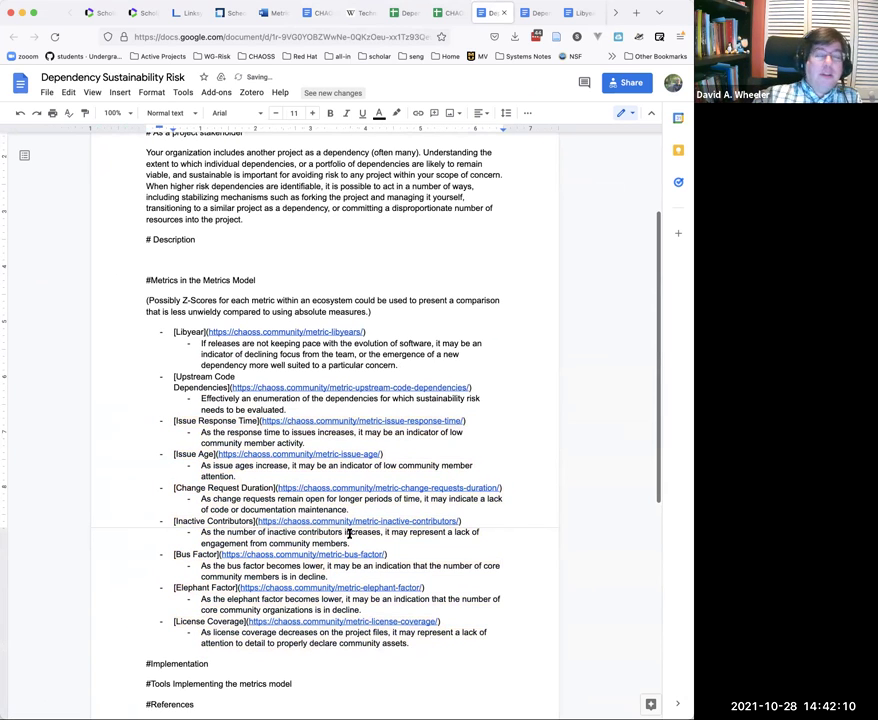
{"action": "left_click_drag", "start_coordinate": [350, 543], "coordinate": [161, 418]}
{"action": "key", "text": "BackSpace"}
{"action": "key", "text": "BackSpace"}
{"action": "key", "text": "BackSpace"}
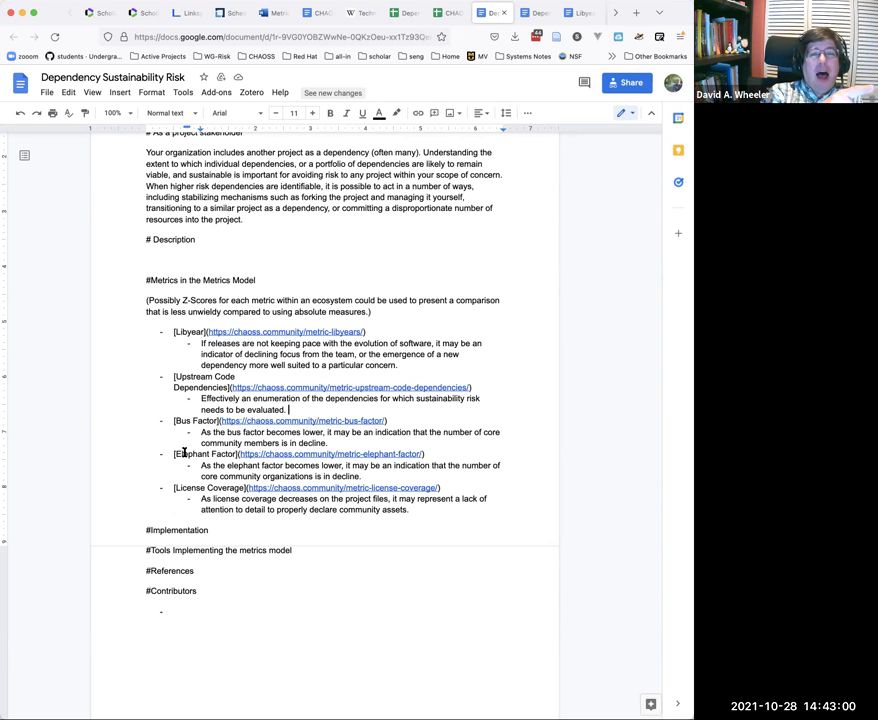
Step: Start the Implementation list with item 1, 'Upstream code dependencies:'
{"action": "left_click", "coordinate": [216, 530]}
{"action": "key", "text": "Return"}
{"action": "type", "text": "1. enume"}
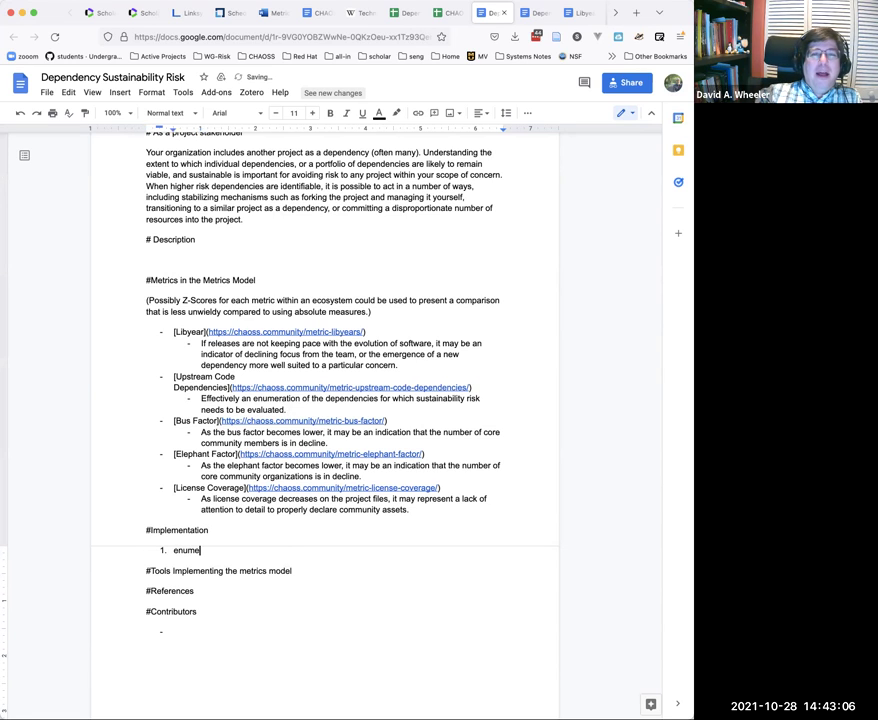
{"action": "key", "text": "BackSpace"}
{"action": "key", "text": "BackSpace"}
{"action": "key", "text": "BackSpace"}
{"action": "key", "text": "BackSpace"}
{"action": "key", "text": "BackSpace"}
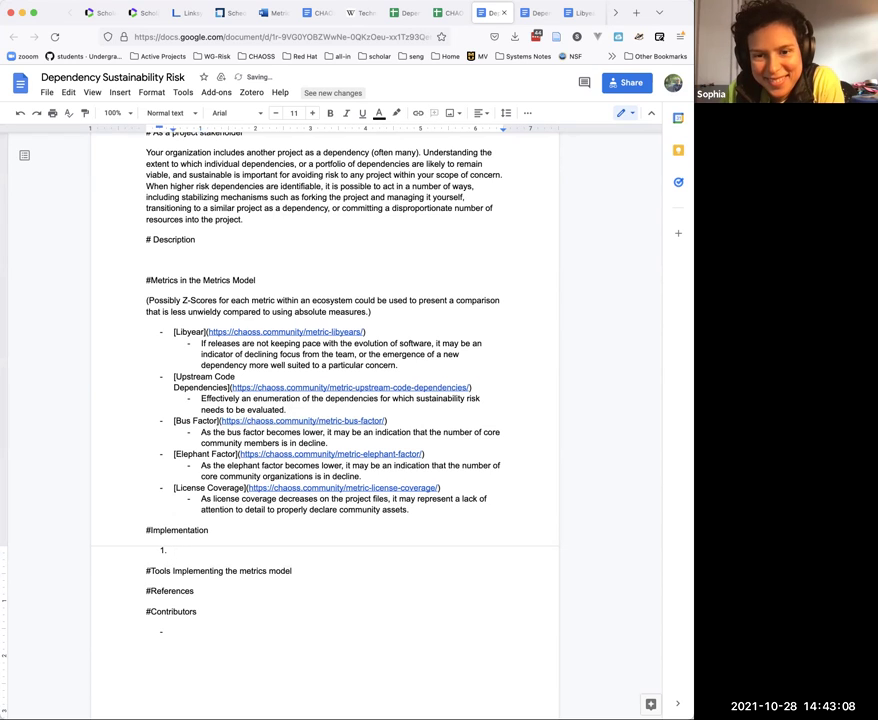
{"action": "type", "text": "Upstream cod"}
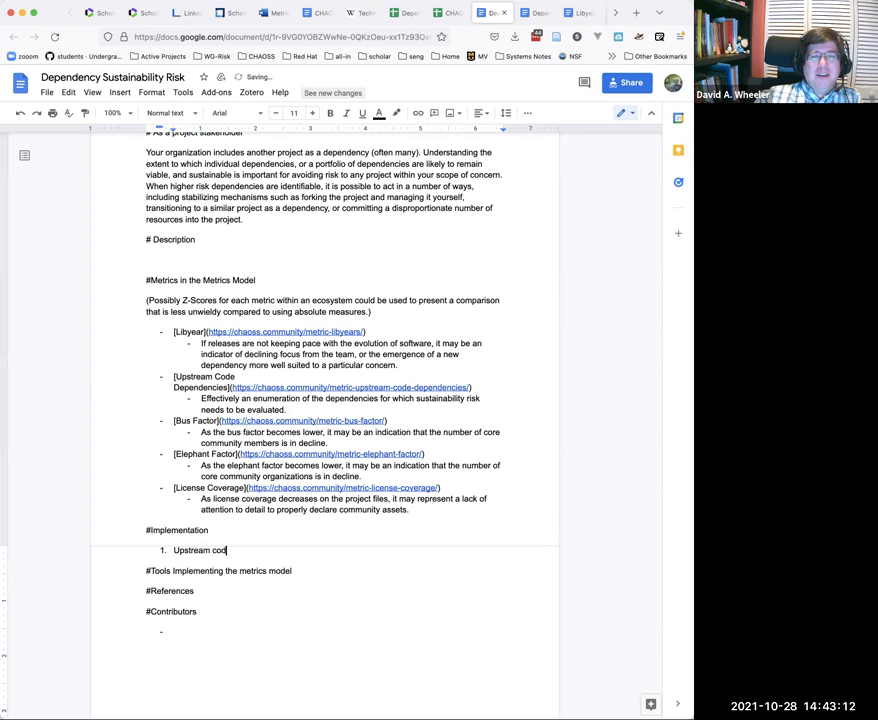
{"action": "type", "text": "e dependen"}
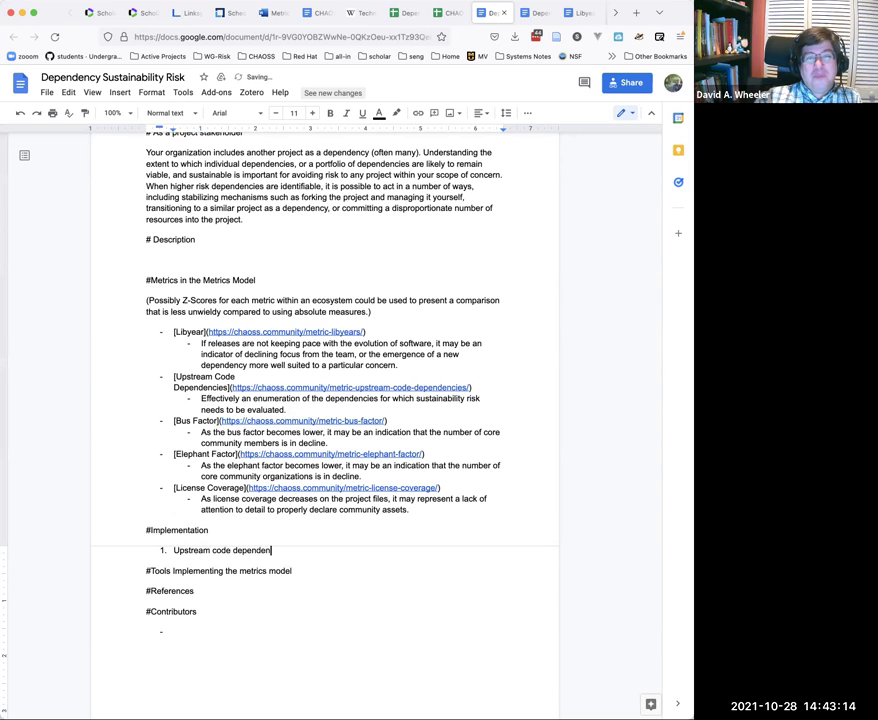
{"action": "type", "text": "cies:"}
Step: Add indented sub-items Libyear, Bus Factor, Elephant Factor and License Coverage
{"action": "key", "text": "Return"}
{"action": "key", "text": "Tab"}
{"action": "type", "text": "Libyear"}
{"action": "key", "text": "Return"}
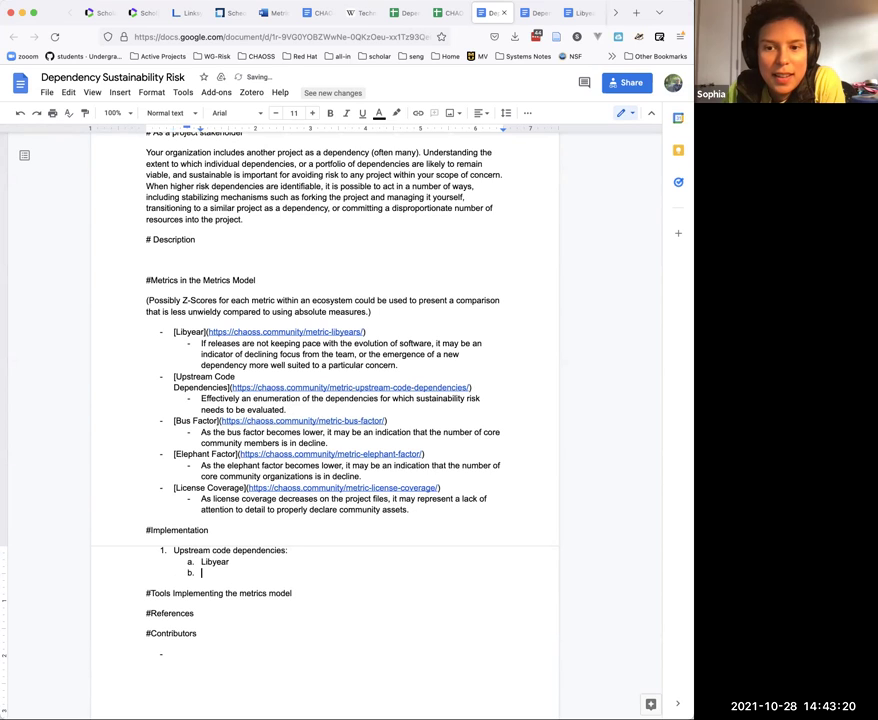
{"action": "type", "text": "Bus Factor"}
{"action": "key", "text": "Return"}
{"action": "type", "text": "Elephant Factor"}
{"action": "key", "text": "Return"}
{"action": "type", "text": "License"}
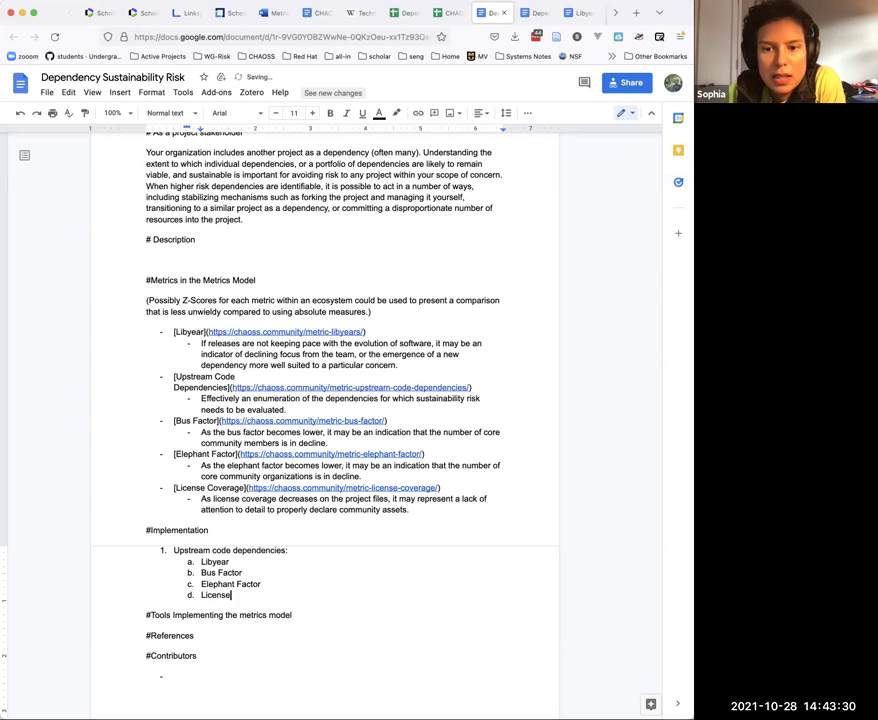
{"action": "type", "text": " Coverage"}
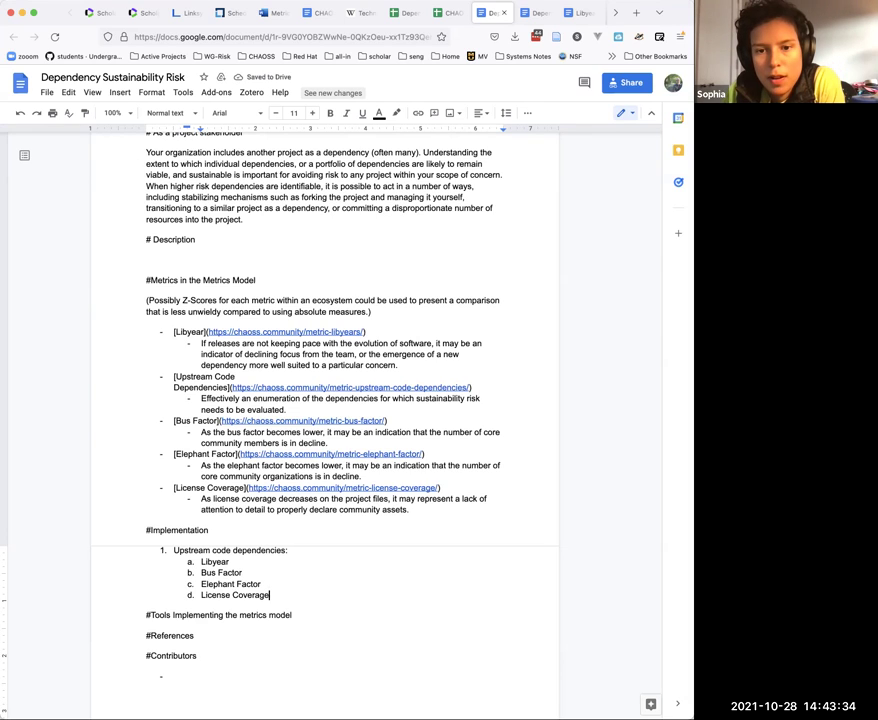
Step: Add top-level item 2 'Z-Score' and begin a third numbered item
{"action": "key", "text": "Return"}
{"action": "key", "text": "shift+Tab"}
{"action": "type", "text": "Z-Score"}
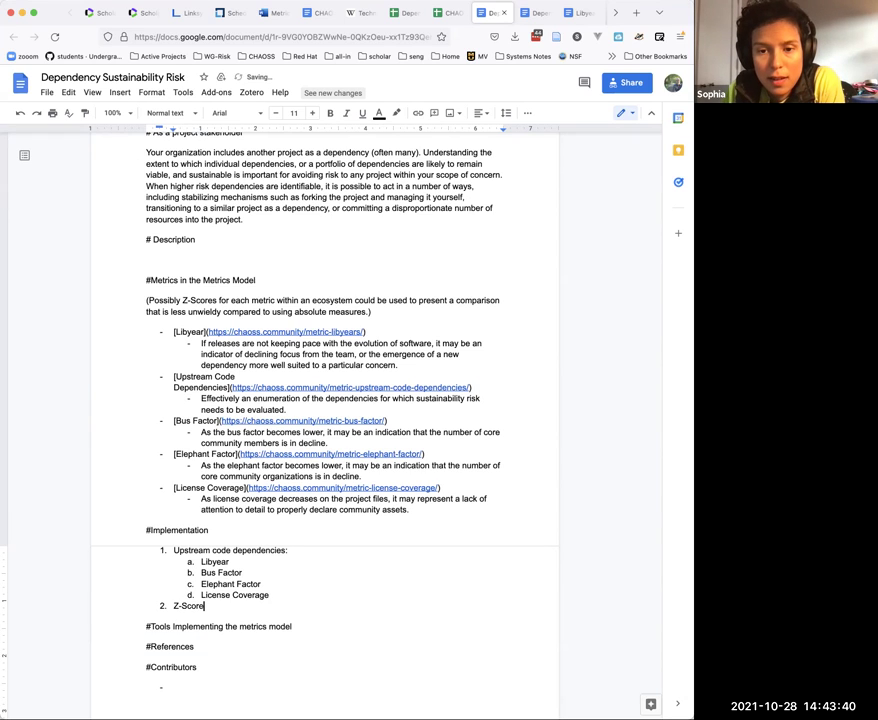
{"action": "key", "text": "Return"}
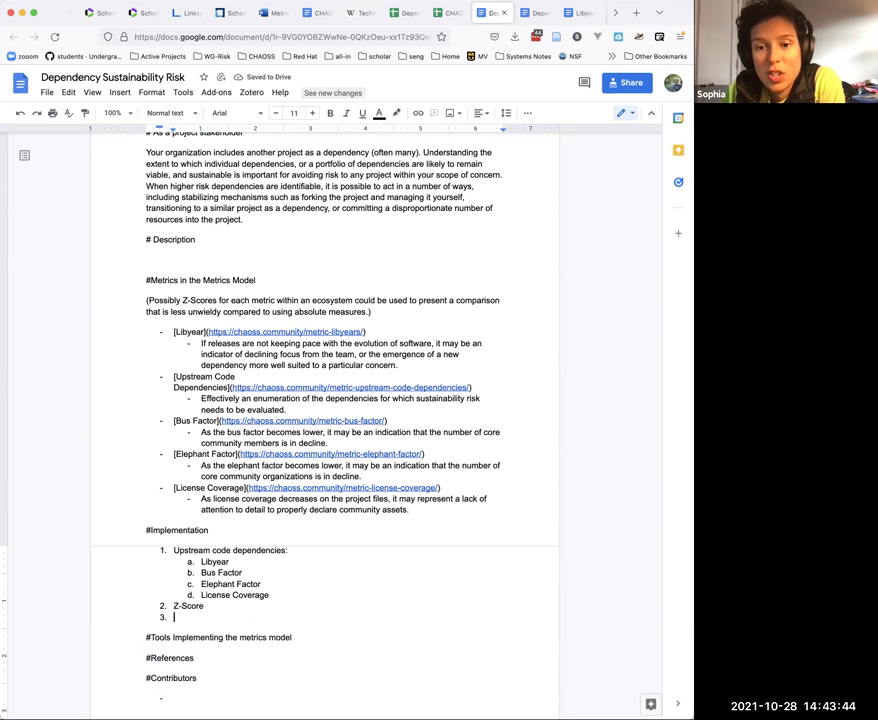
Step: Fill item 3 with 'Enumerate dependencies with a Z-Score below some threshold' and apply numbered-list formatting
{"action": "type", "text": "Enumerate"}
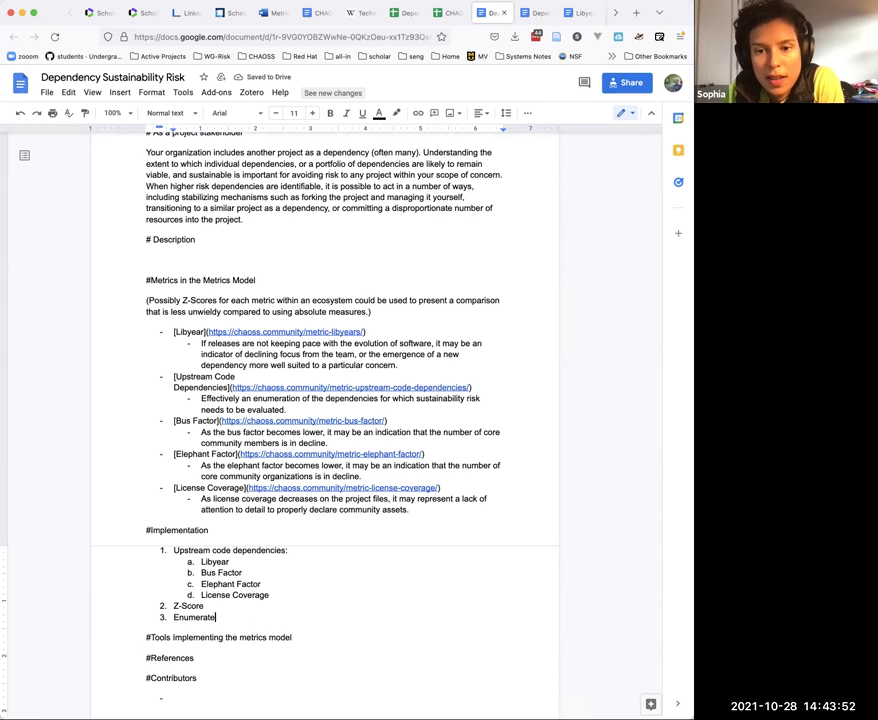
{"action": "type", "text": "dependencies "}
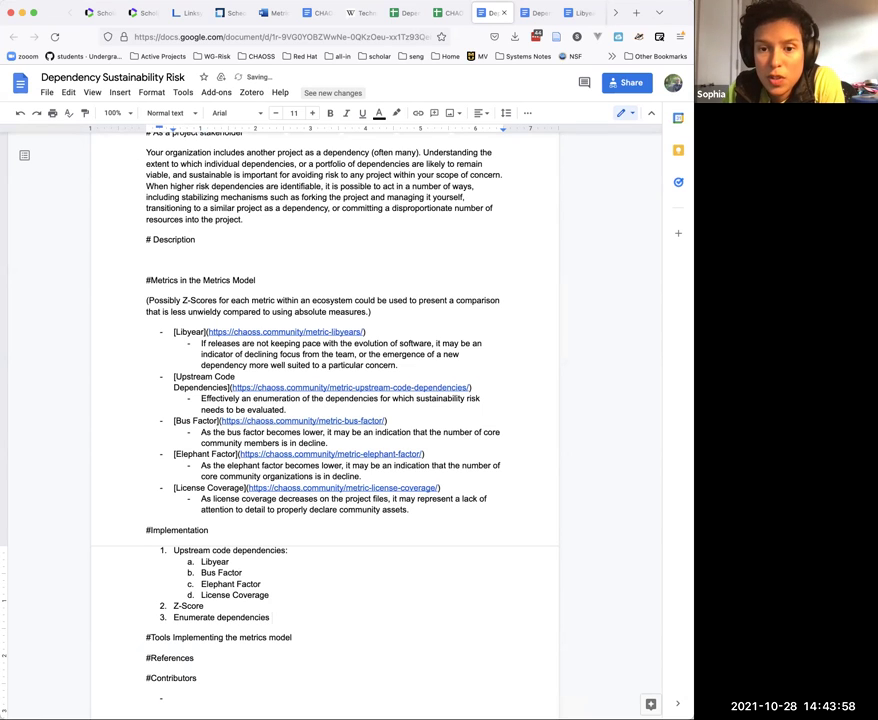
{"action": "type", "text": "with "}
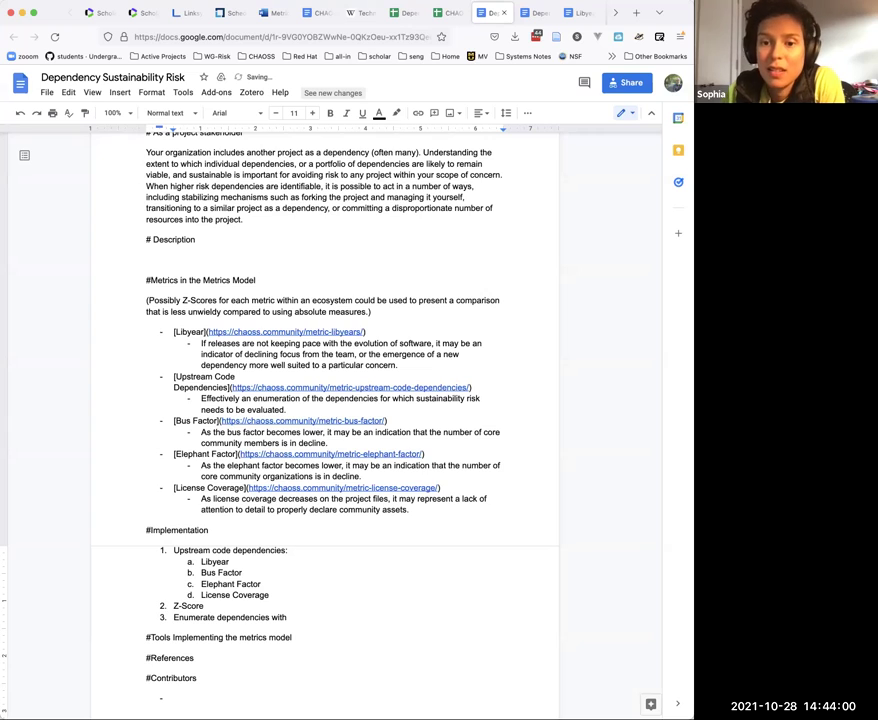
{"action": "type", "text": "a"}
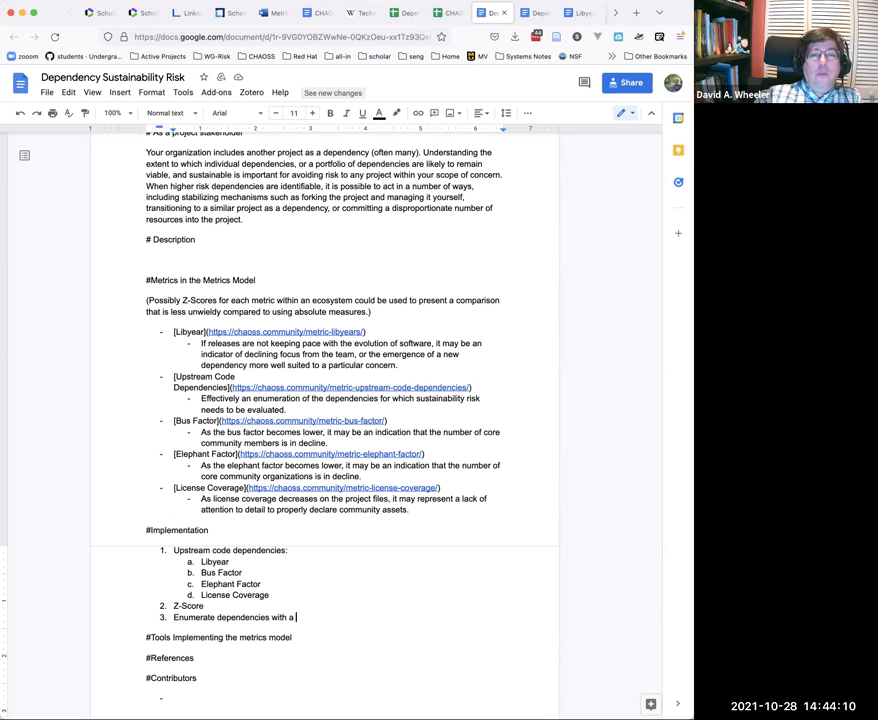
{"action": "type", "text": "Z-Sco"}
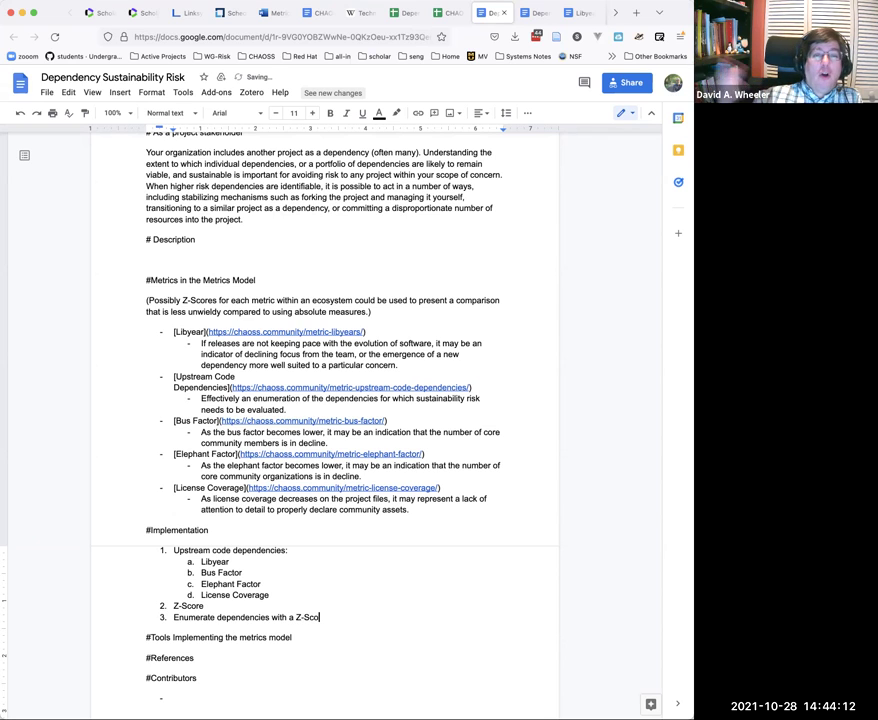
{"action": "type", "text": "re below som"}
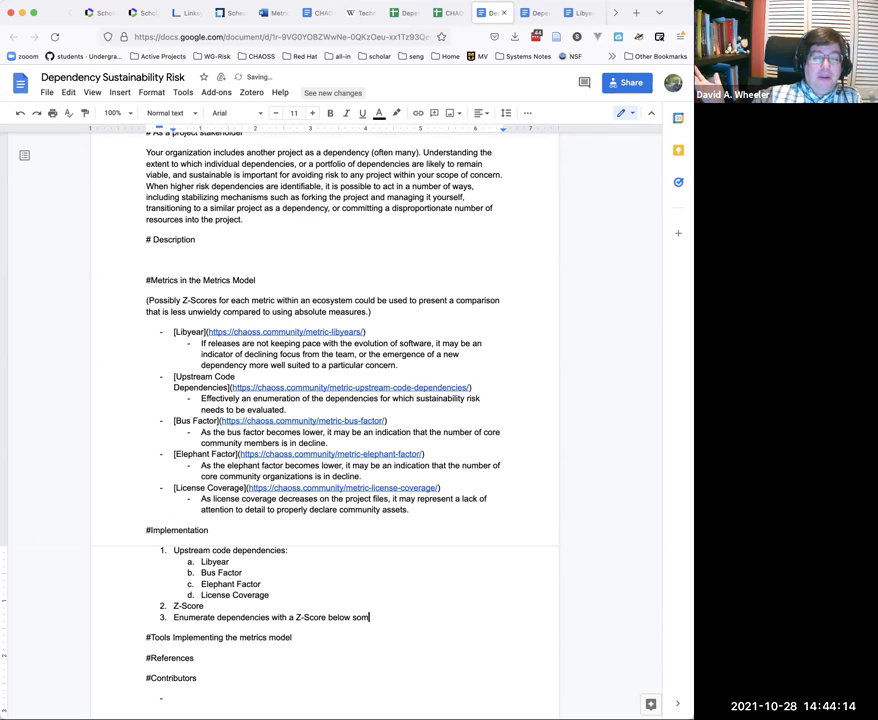
{"action": "type", "text": "e threshod"}
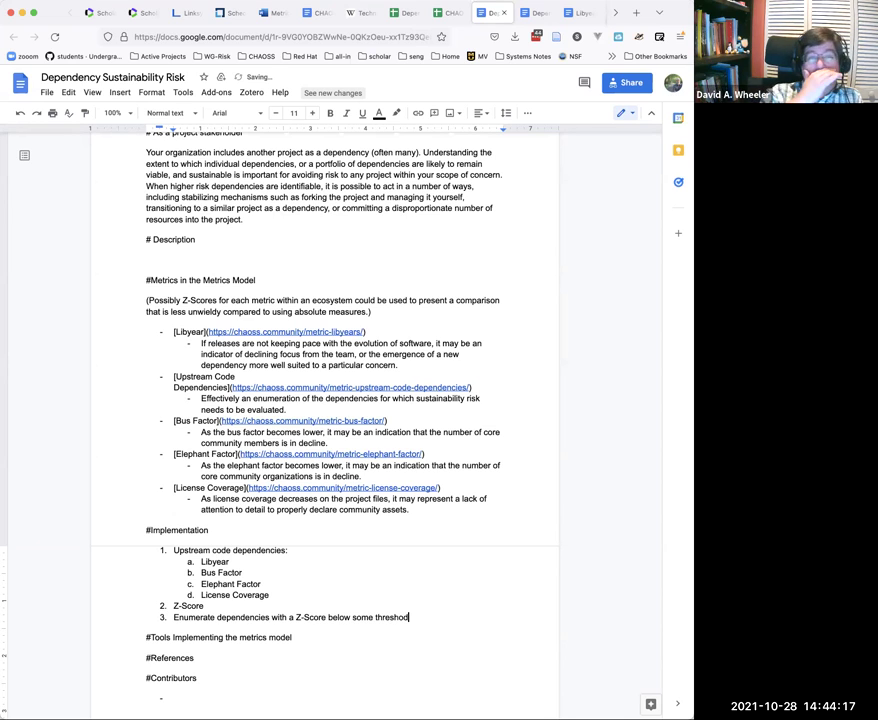
{"action": "key", "text": "BackSpace"}
{"action": "type", "text": "ld"}
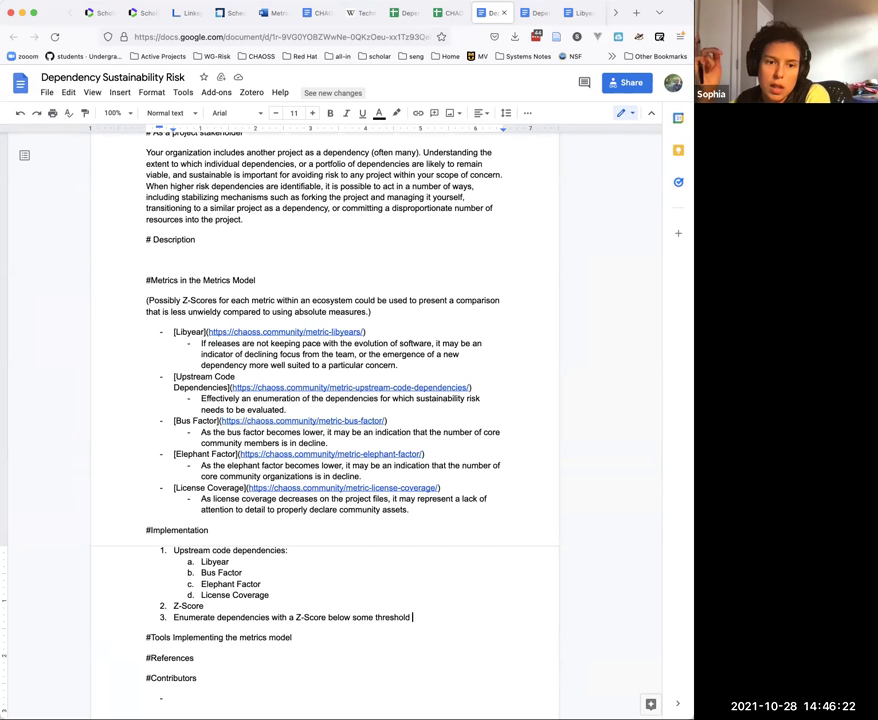
{"action": "key", "text": "ctrl+shift+7"}
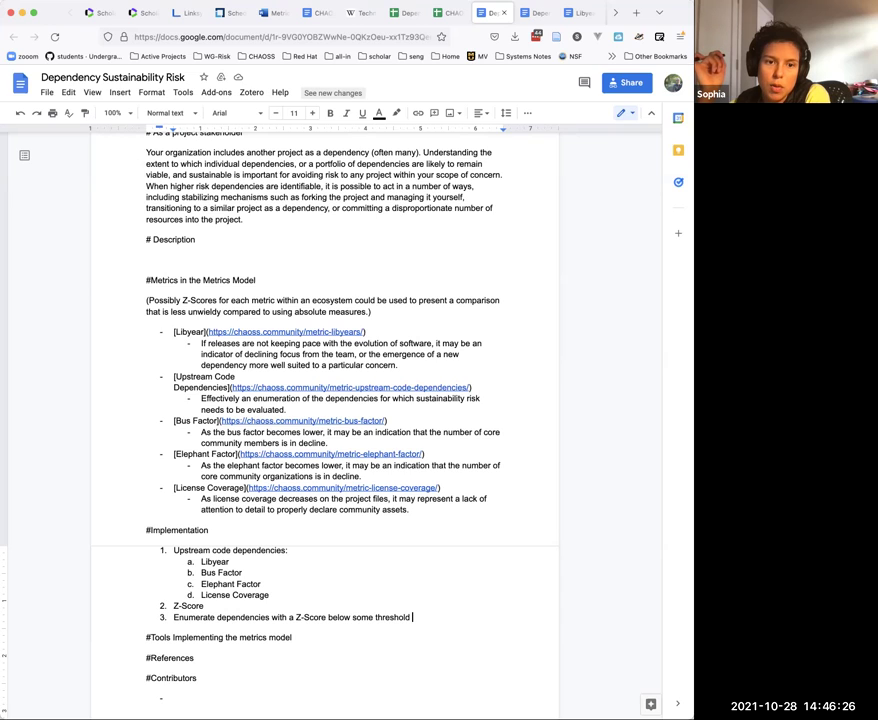
Step: Insert a new 'Core metrics in the model:' item above Libyear under Upstream code dependencies
{"action": "left_click", "coordinate": [296, 549]}
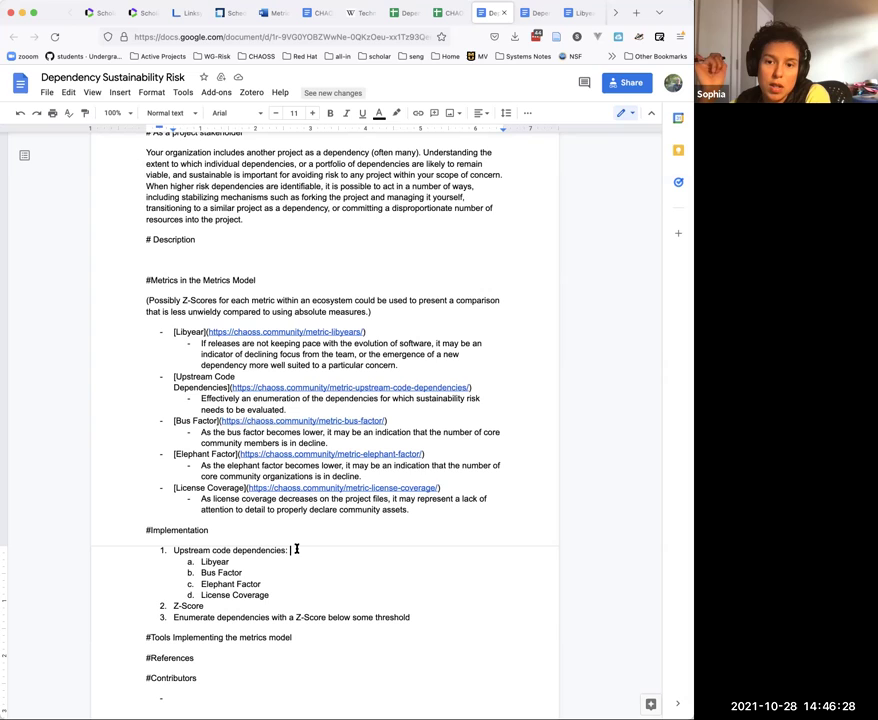
{"action": "key", "text": "Right"}
{"action": "key", "text": "Return"}
{"action": "type", "text": "C"}
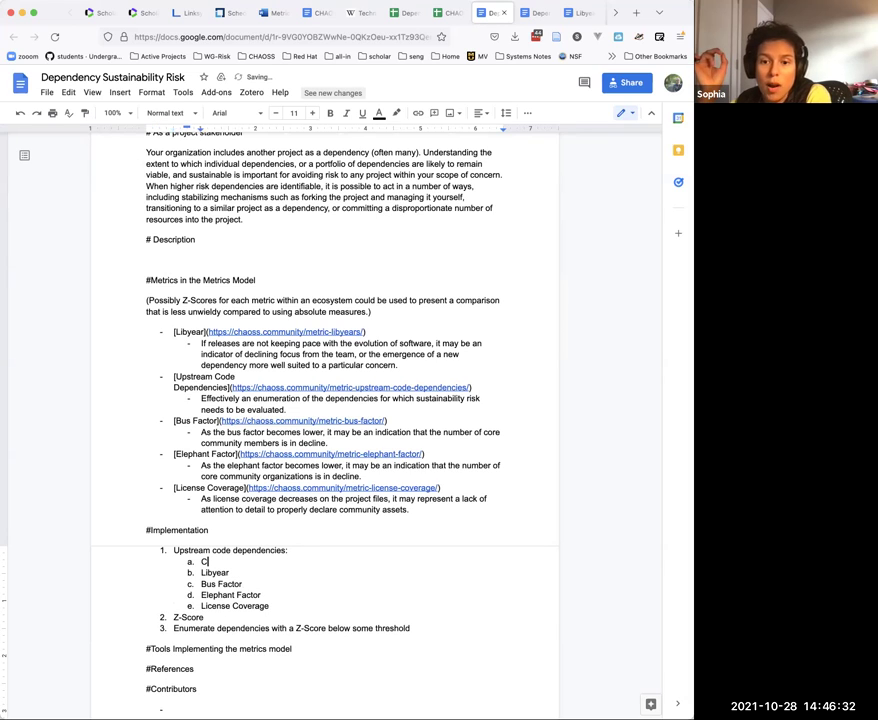
{"action": "type", "text": "ore m"}
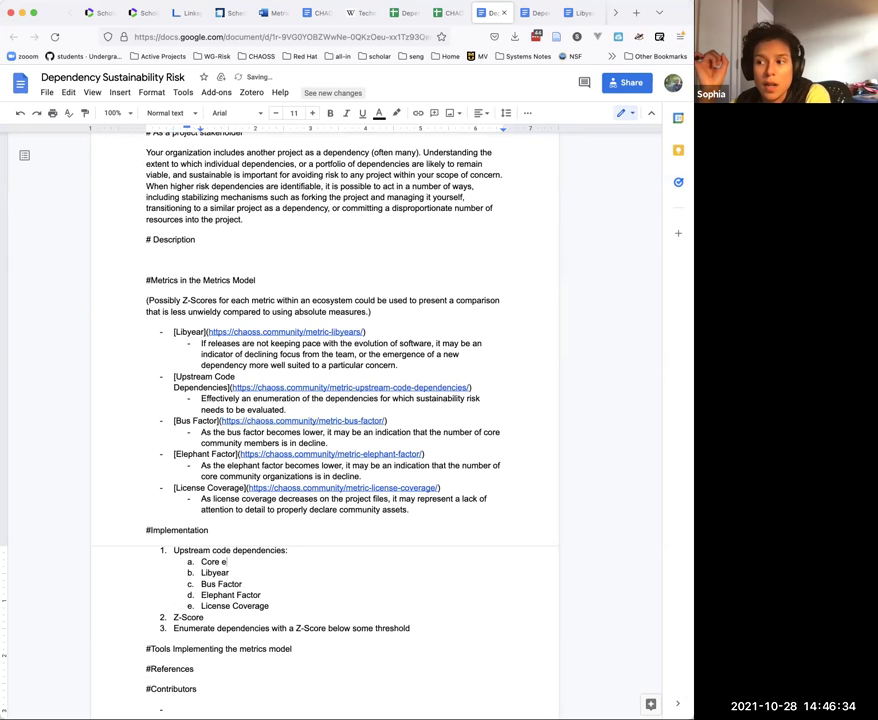
{"action": "type", "text": "etrics in "}
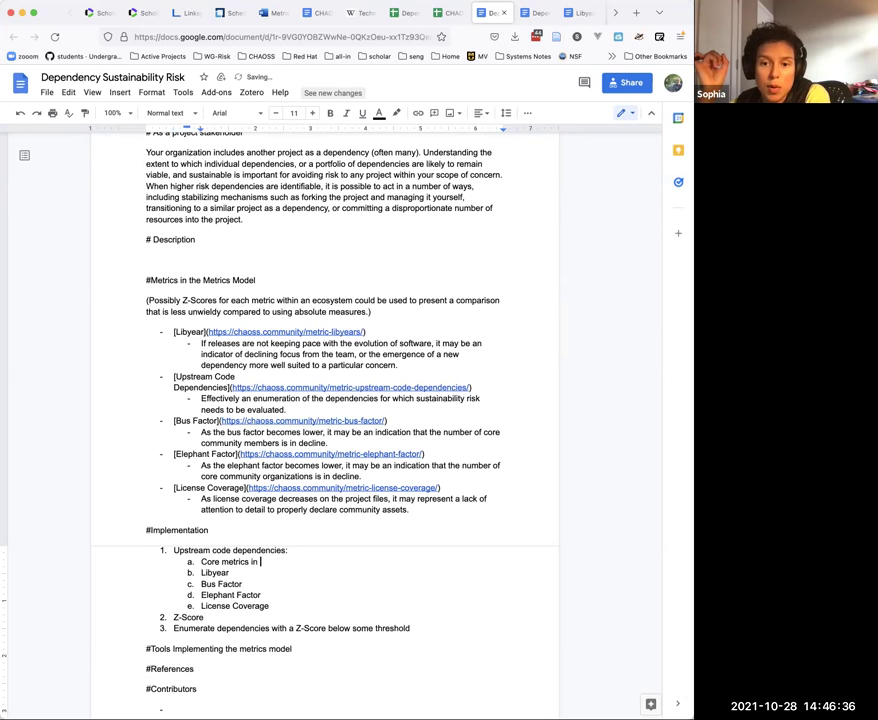
{"action": "type", "text": "the model:"}
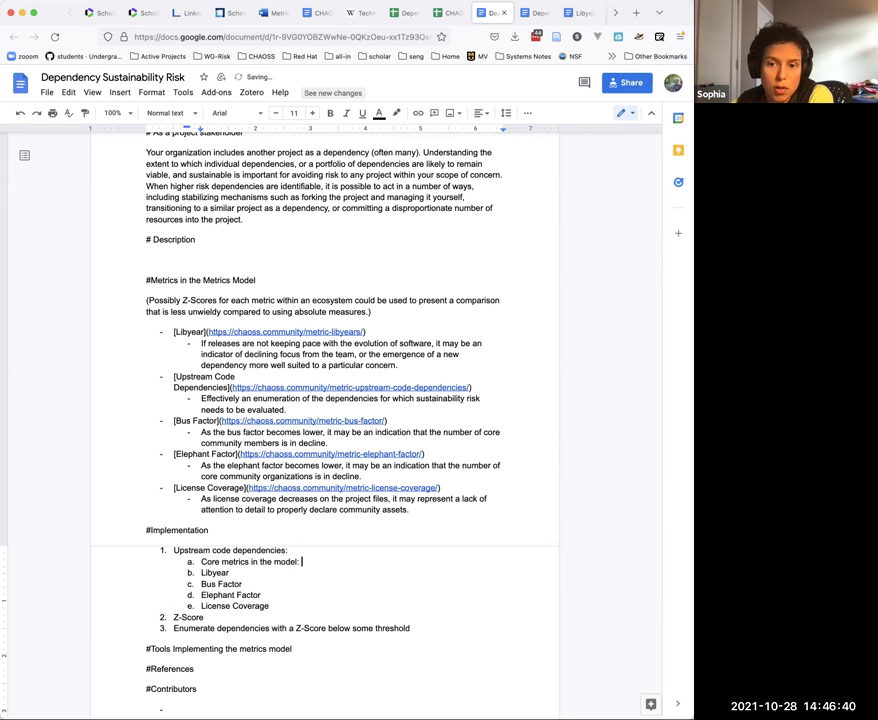
Step: Indent Libyear, Bus Factor, Elephant Factor and License Coverage beneath 'Core metrics in the model:'
{"action": "key", "text": "Down"}
{"action": "key", "text": "Home"}
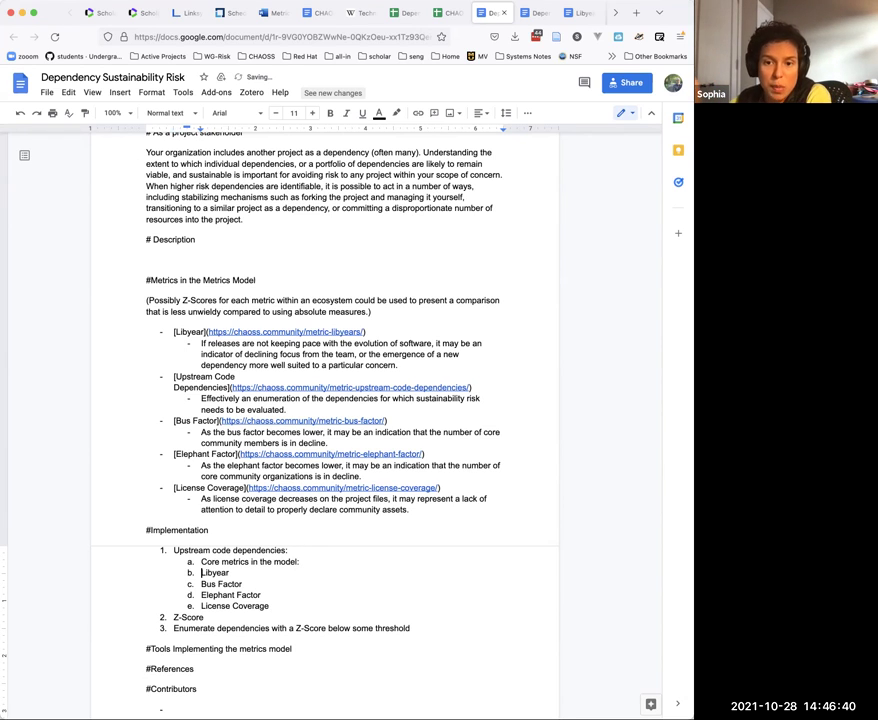
{"action": "key", "text": "shift+Down"}
{"action": "key", "text": "shift+End"}
{"action": "key", "text": "shift+Down"}
{"action": "key", "text": "shift+Down"}
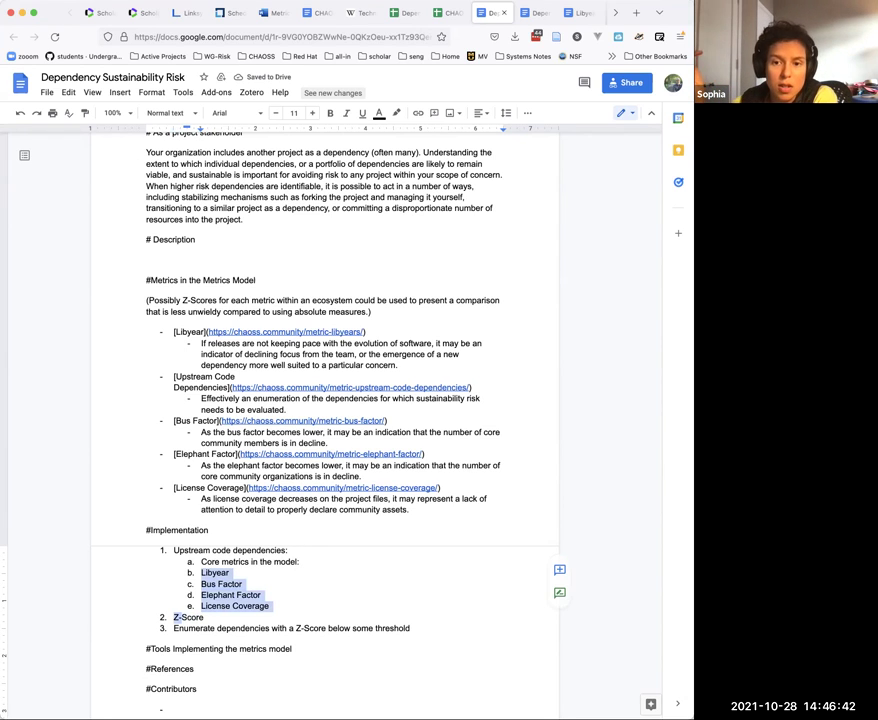
{"action": "key", "text": "Tab"}
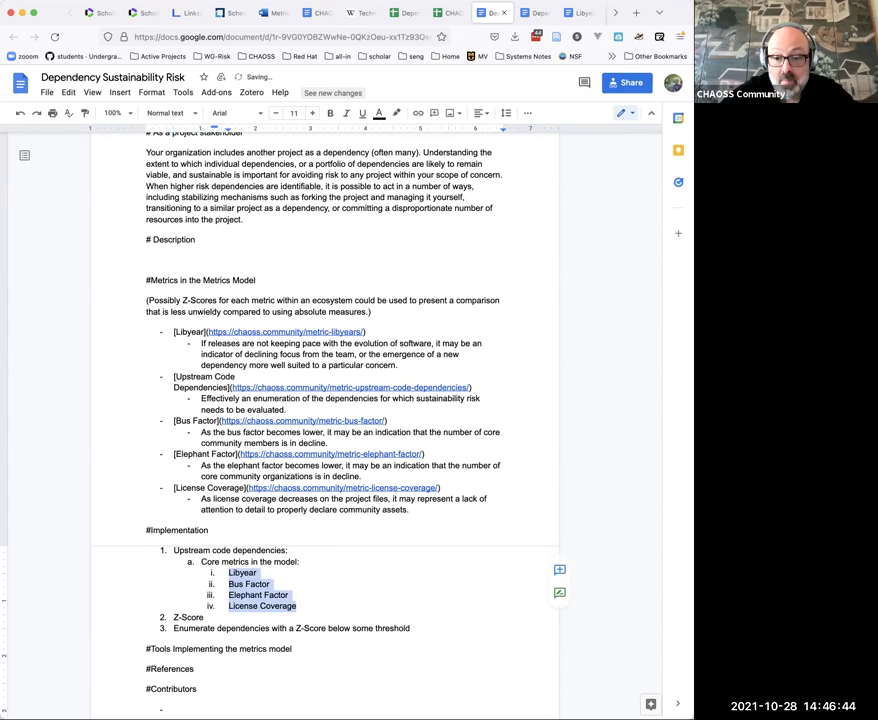
Step: After License Coverage, add item b 'Potential metrics for enhancing understanding of risk:' with a new entry below it
{"action": "key", "text": "Right"}
{"action": "key", "text": "Return"}
{"action": "key", "text": "shift+Tab"}
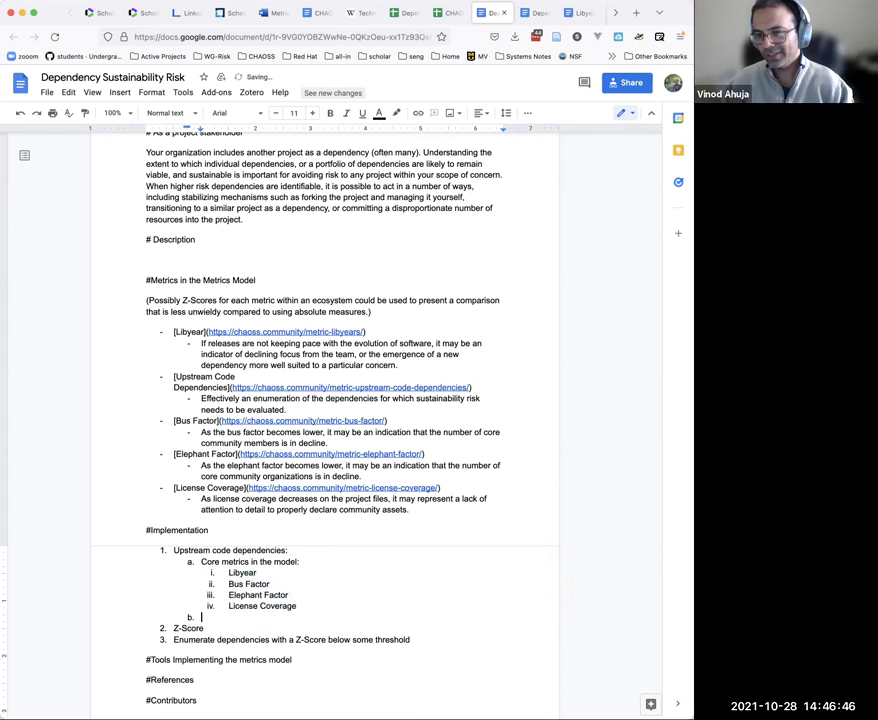
{"action": "type", "text": "Pot"}
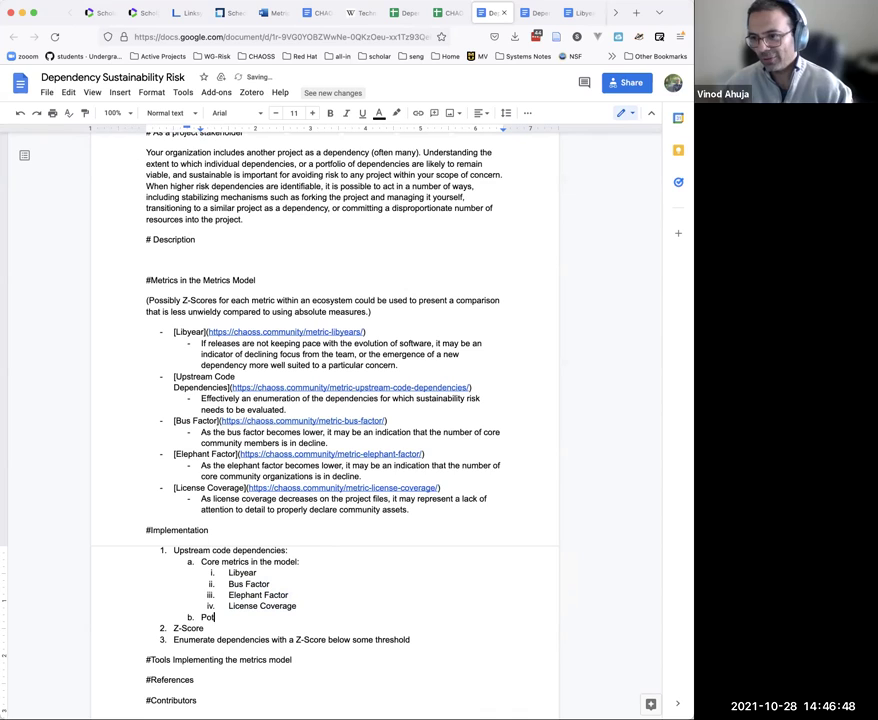
{"action": "type", "text": "ential"}
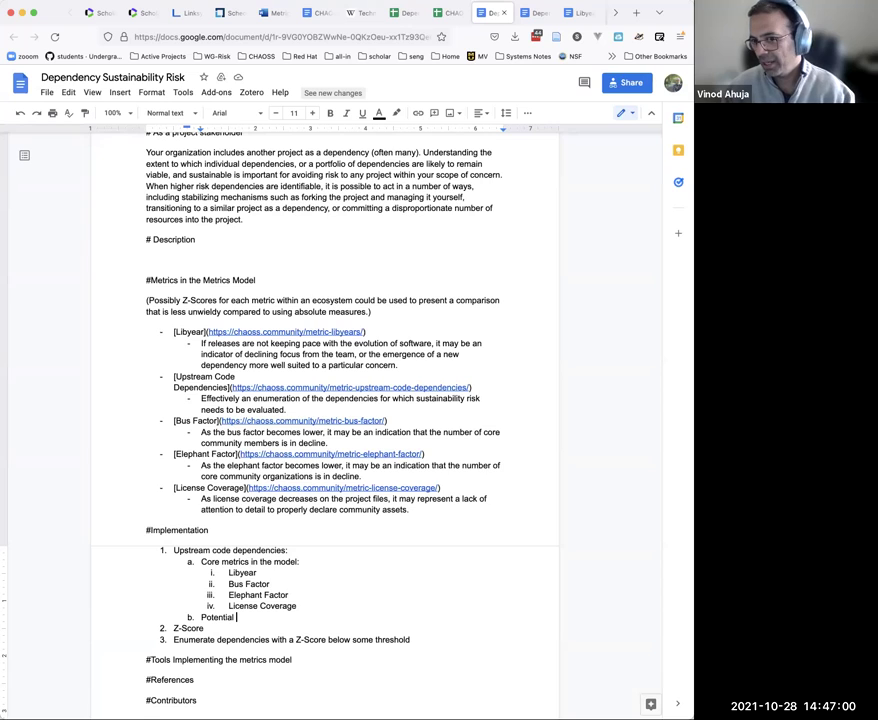
{"action": "type", "text": "metrics "}
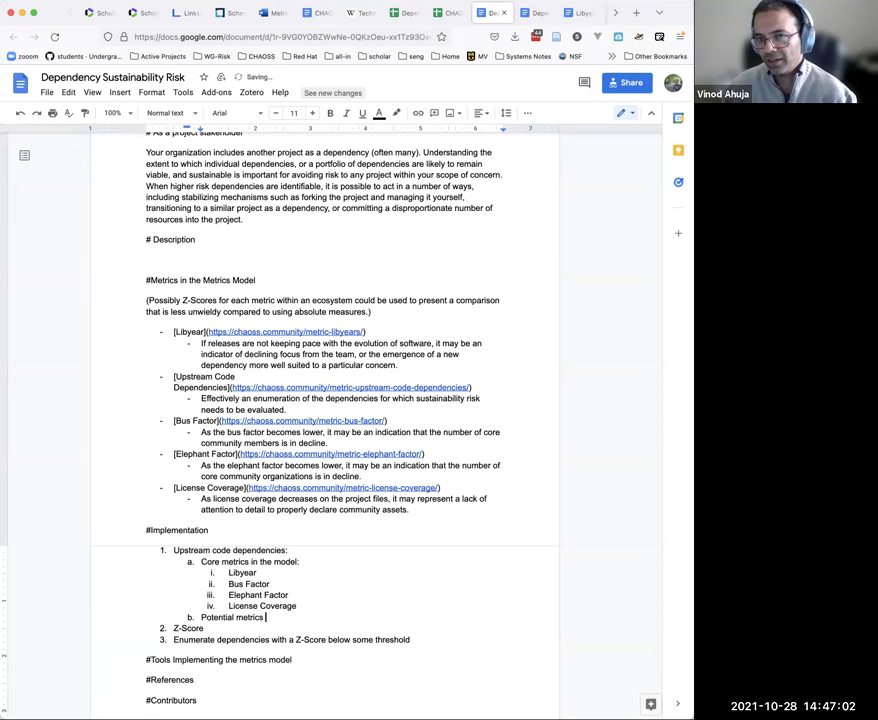
{"action": "type", "text": "for enhancing u"}
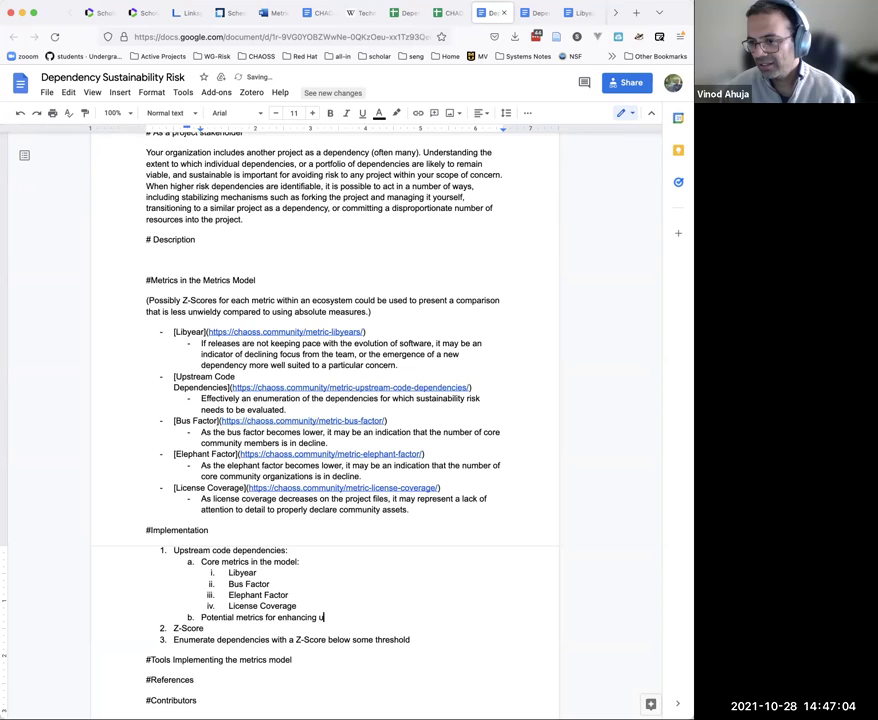
{"action": "type", "text": "nderstanding of risk:"}
{"action": "key", "text": "Return"}
{"action": "key", "text": "Tab"}
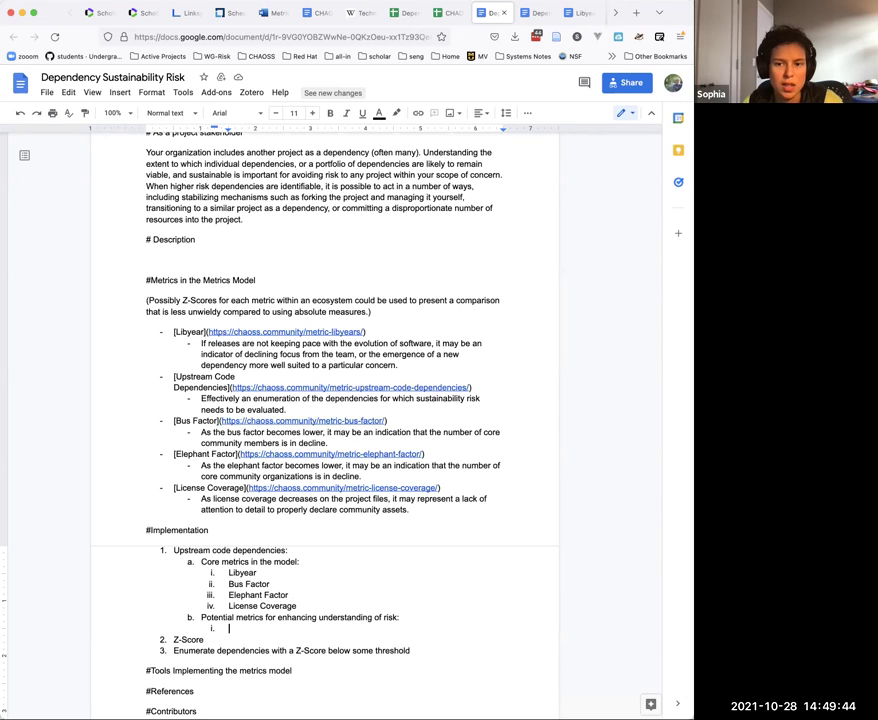
Step: Type the Bug Response Rate entry about filtering issue response rate by tags containing 'bug' and synonyms
{"action": "type", "text": "[Bug"}
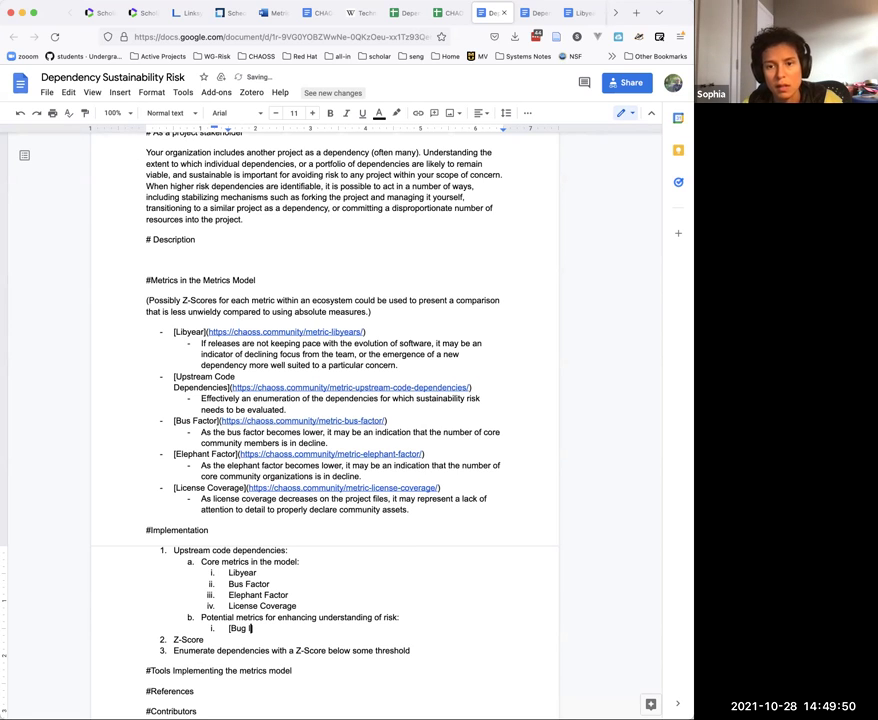
{"action": "type", "text": " Re"}
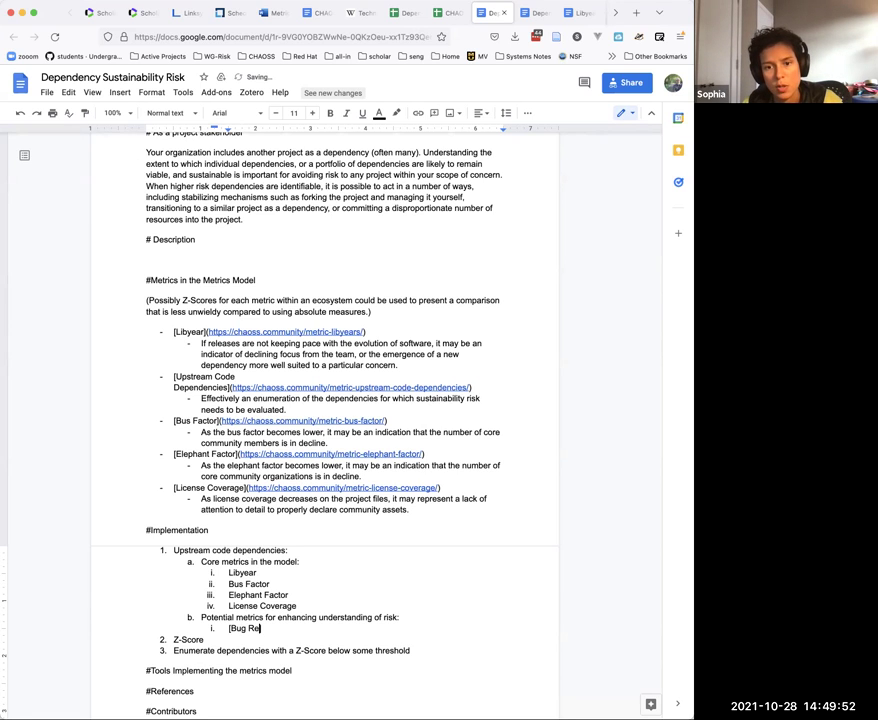
{"action": "type", "text": "sponse Rate"}
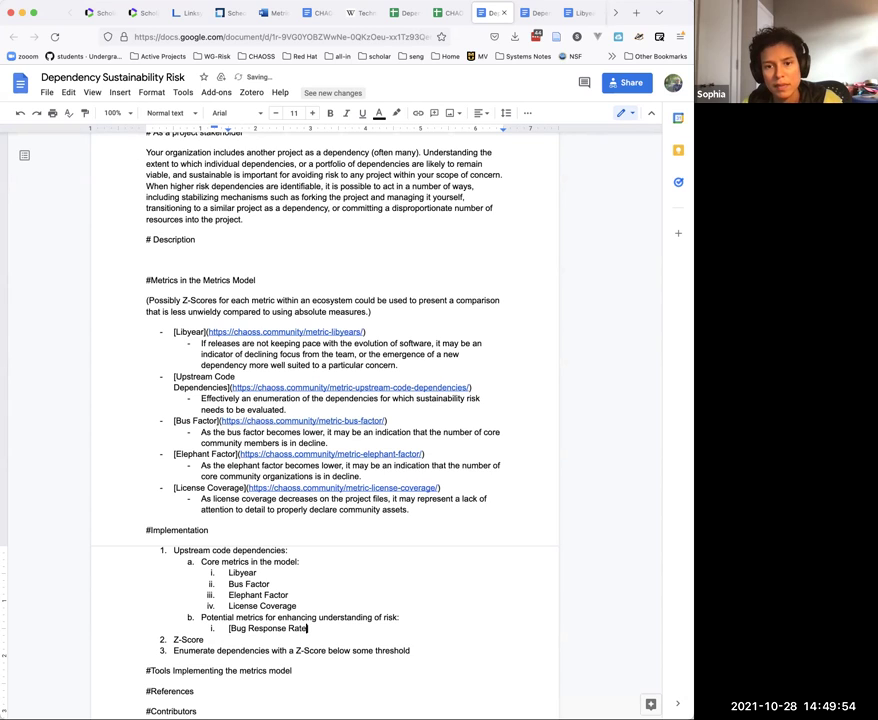
{"action": "type", "text": "](Filter on "}
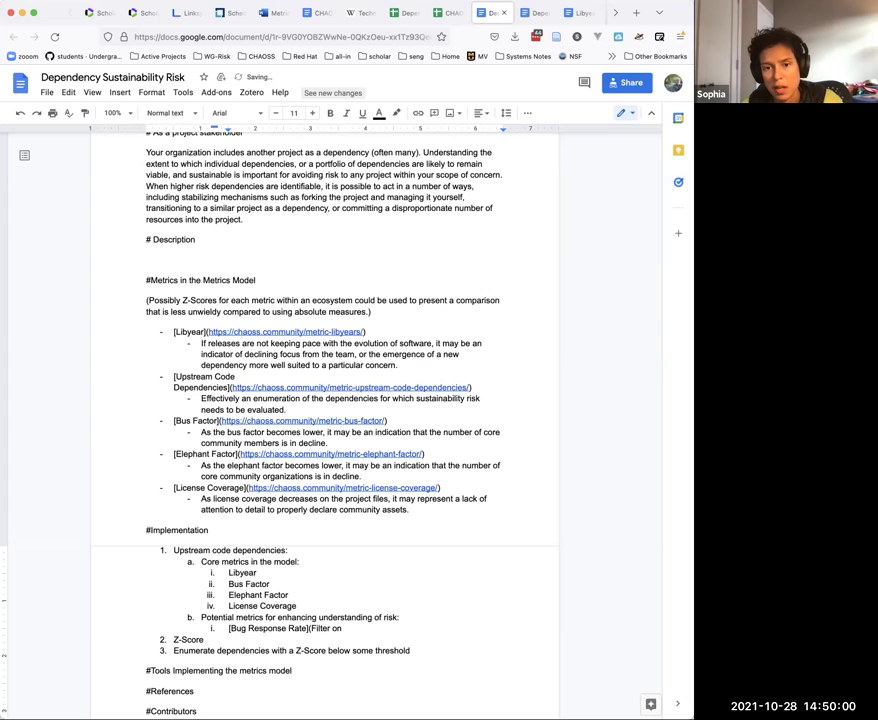
{"action": "type", "text": "issue resp"}
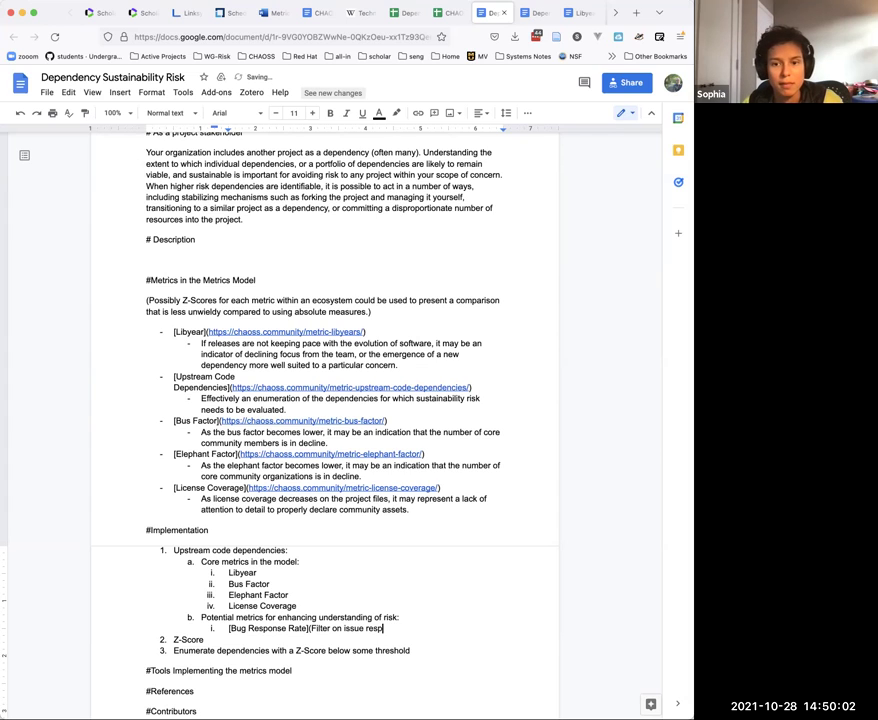
{"action": "type", "text": "onse rate filter by tags that inc"}
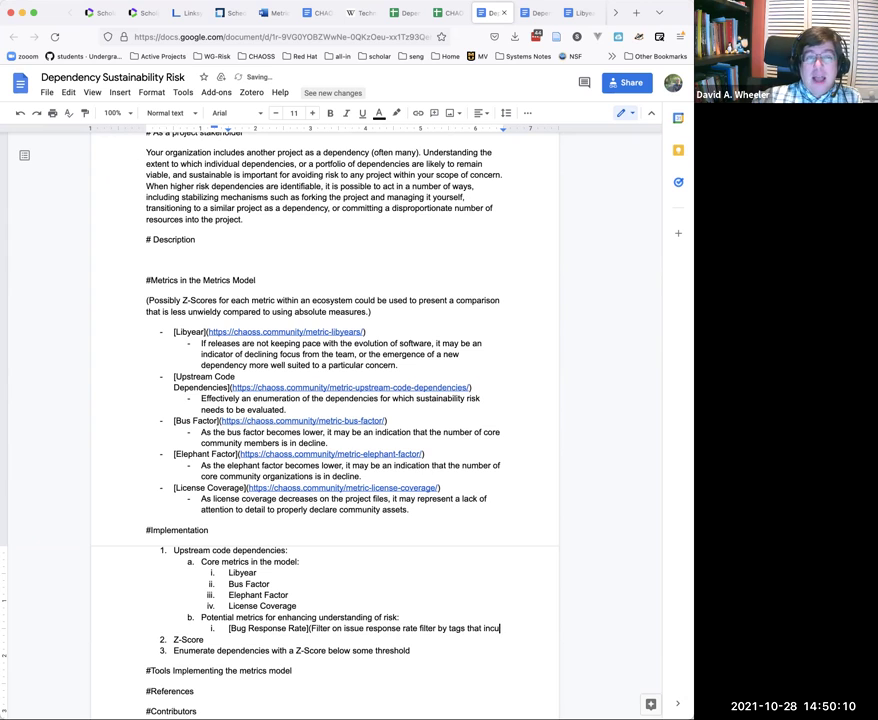
{"action": "type", "text": "lude "}
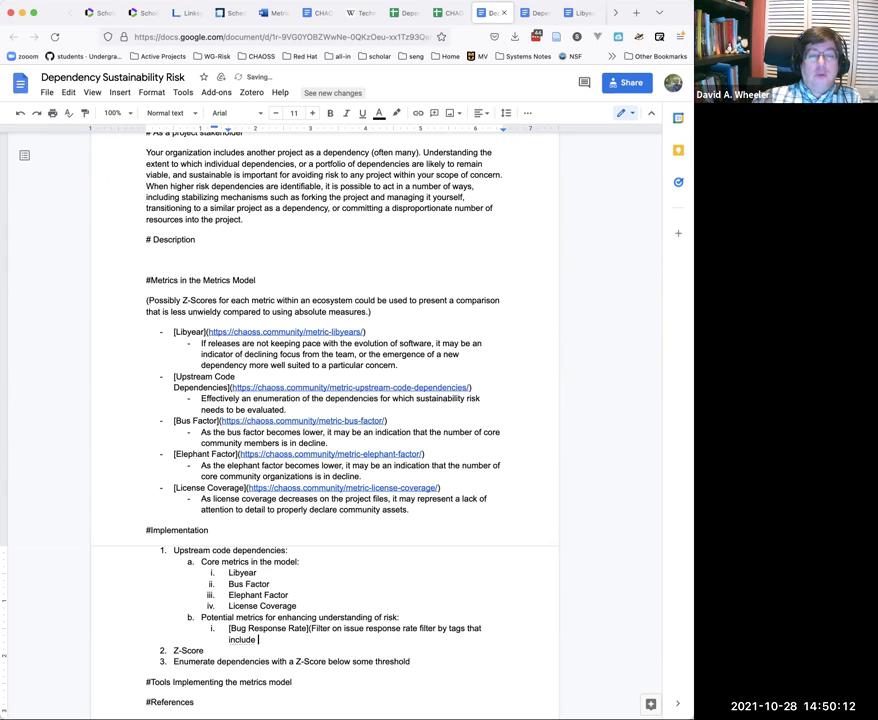
{"action": "type", "text": "the word \"b"}
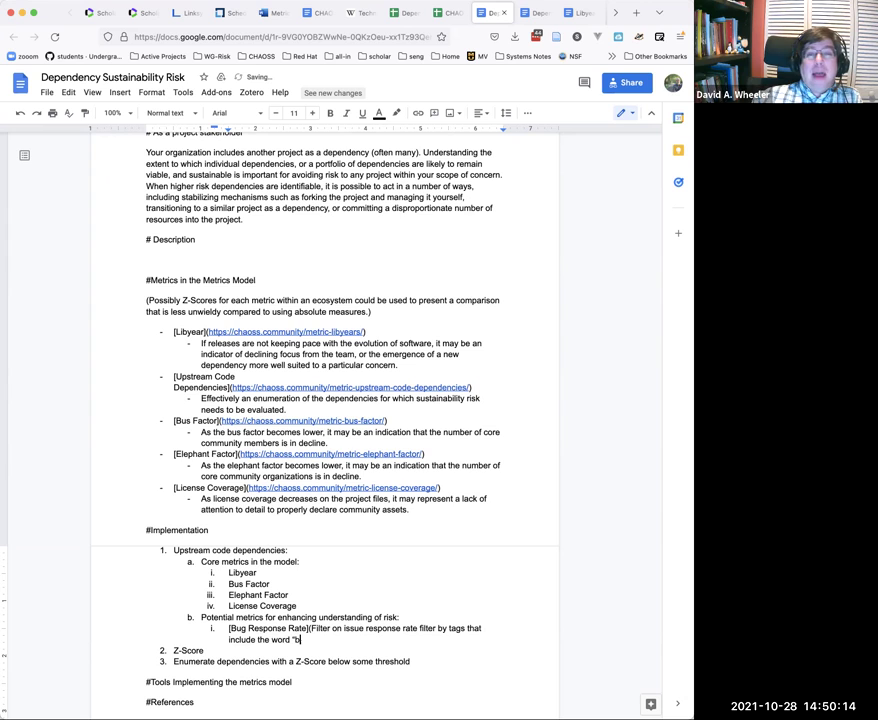
{"action": "type", "text": "ug\" and it"}
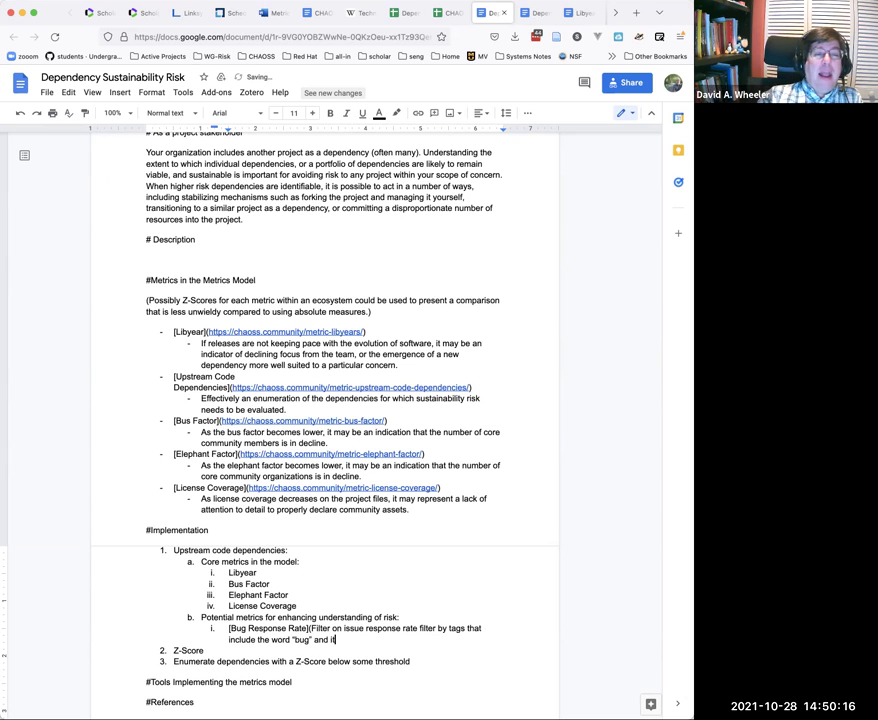
{"action": "type", "text": "s synon"}
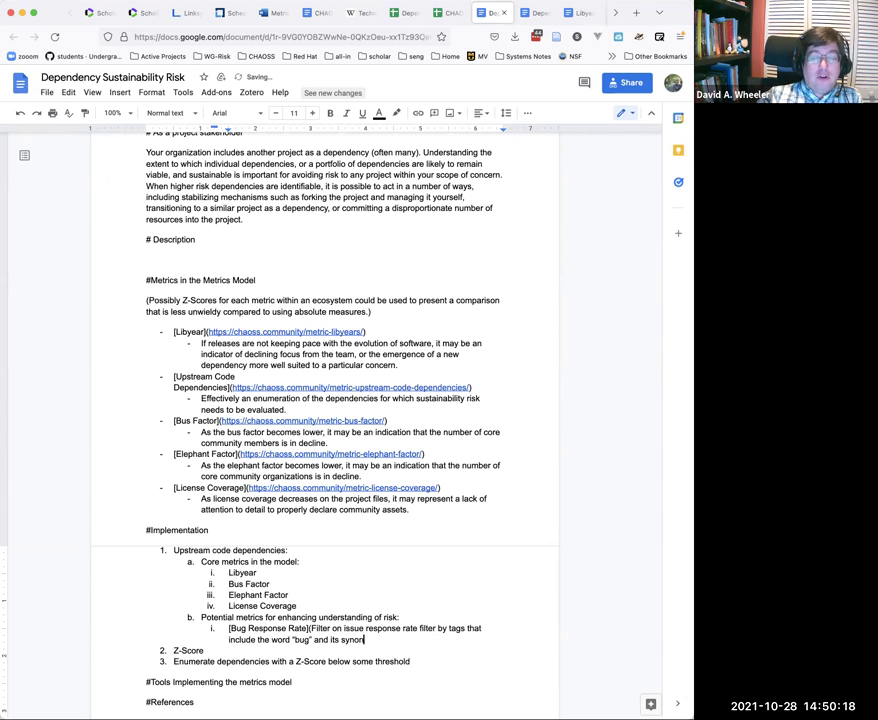
{"action": "type", "text": "yms)"}
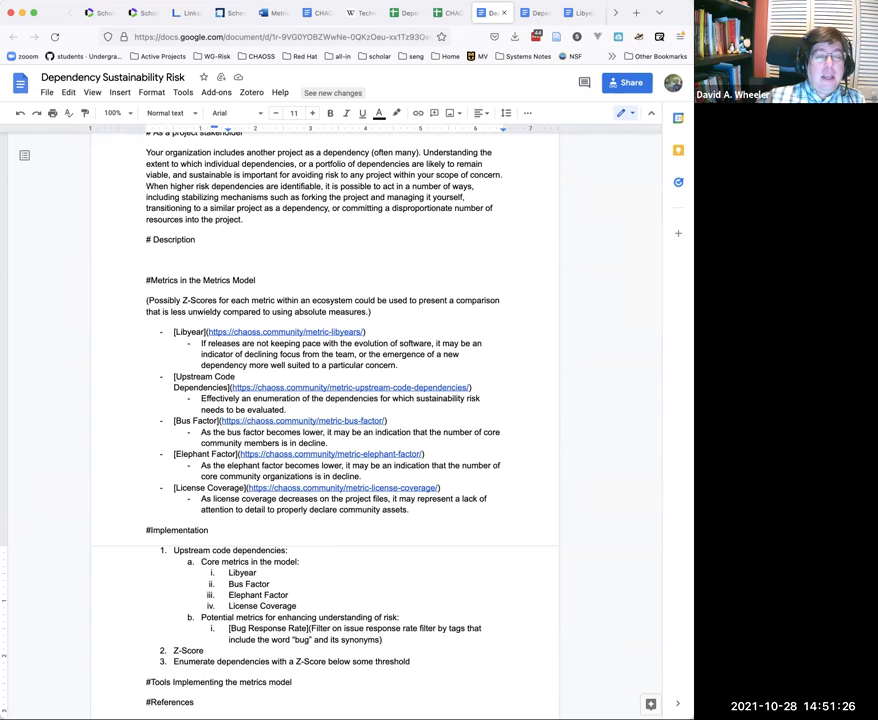
Step: Add a nested note 'Perhaps the inclusion of a stack trace in the issue text' under Bug Response Rate
{"action": "key", "text": "Return"}
{"action": "key", "text": "Tab"}
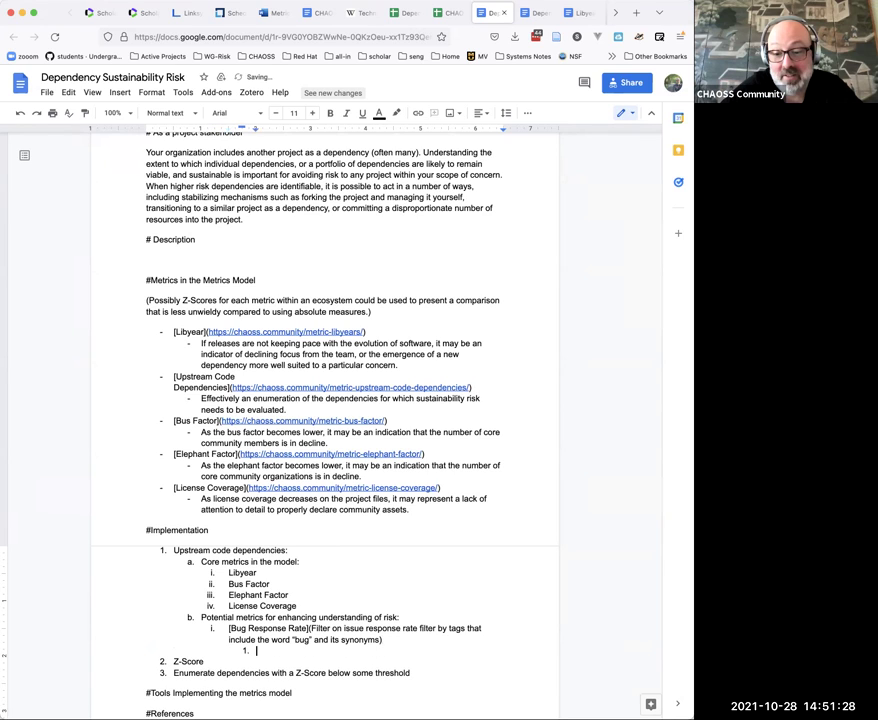
{"action": "type", "text": "Perhaps the"}
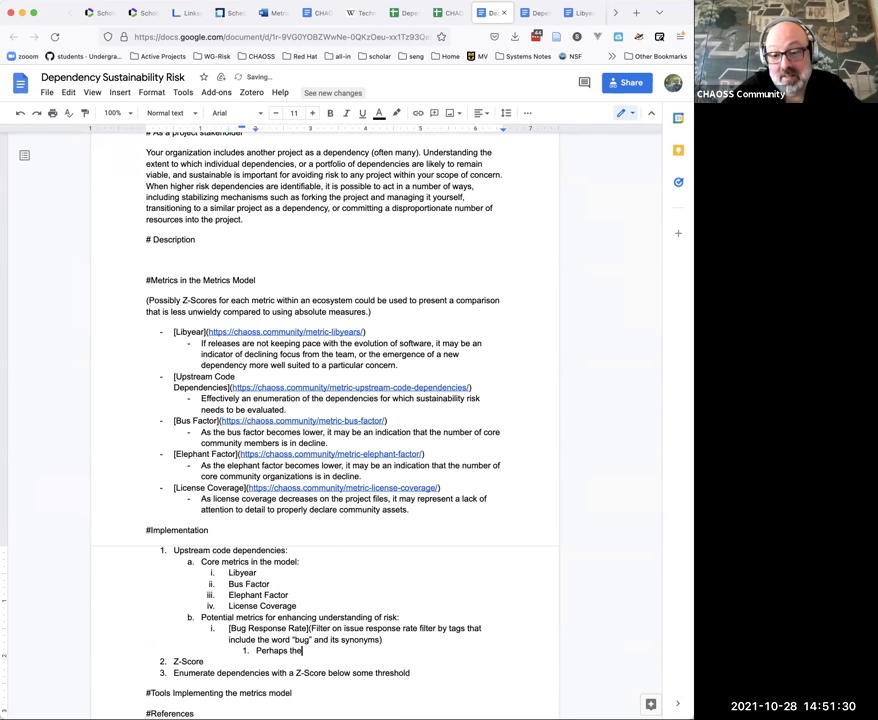
{"action": "type", "text": " inclusion"}
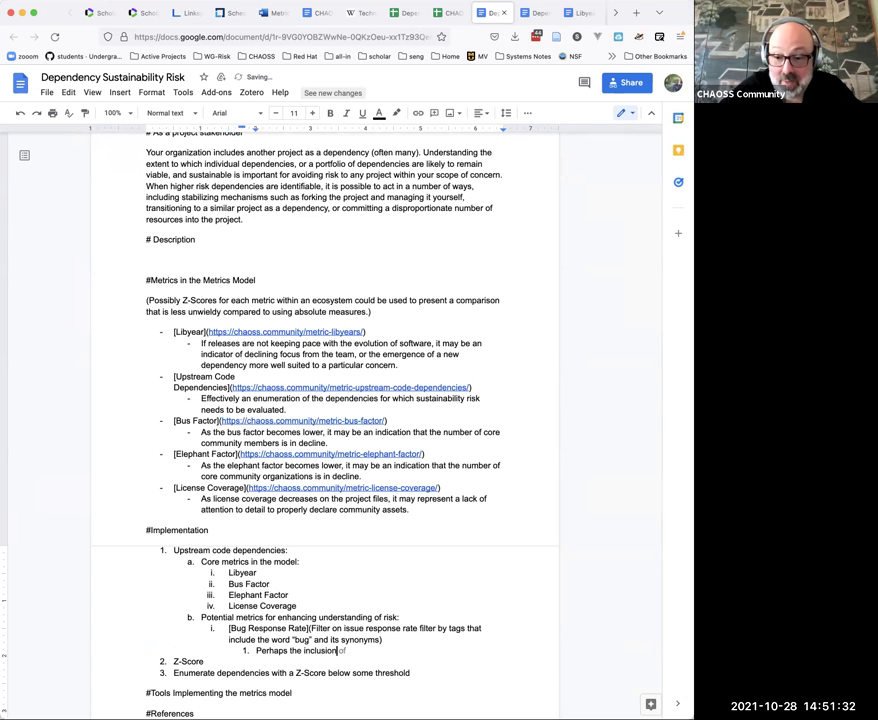
{"action": "type", "text": " of a stack "}
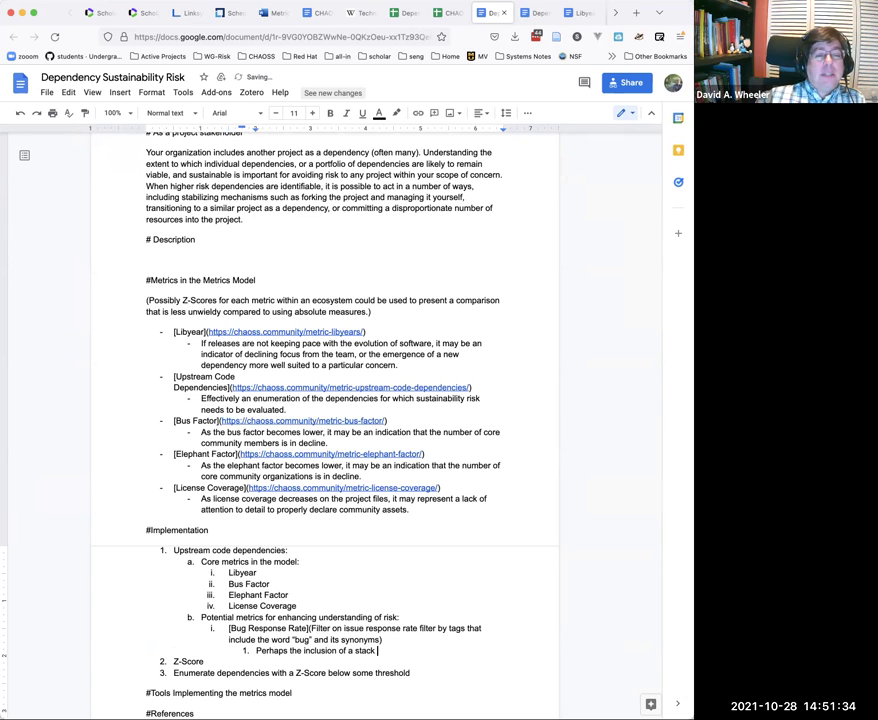
{"action": "type", "text": "trace"}
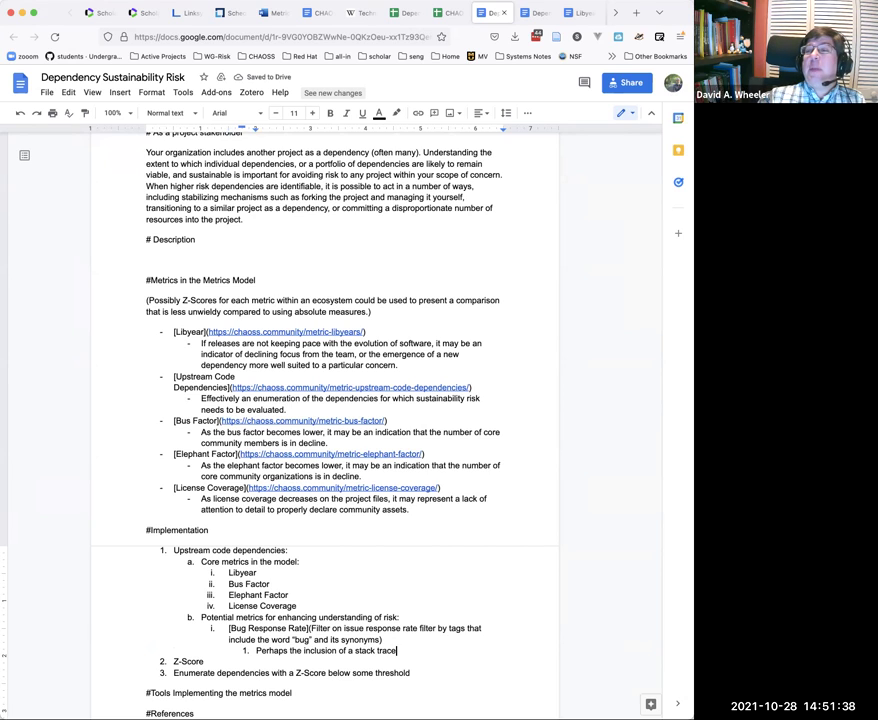
{"action": "type", "text": " in th"}
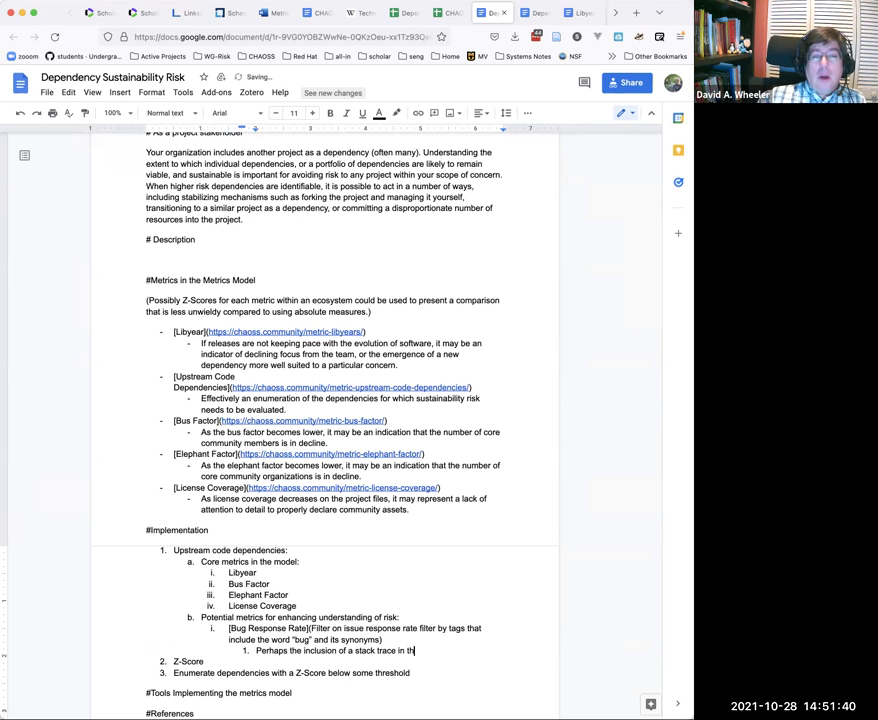
{"action": "type", "text": "e issue text"}
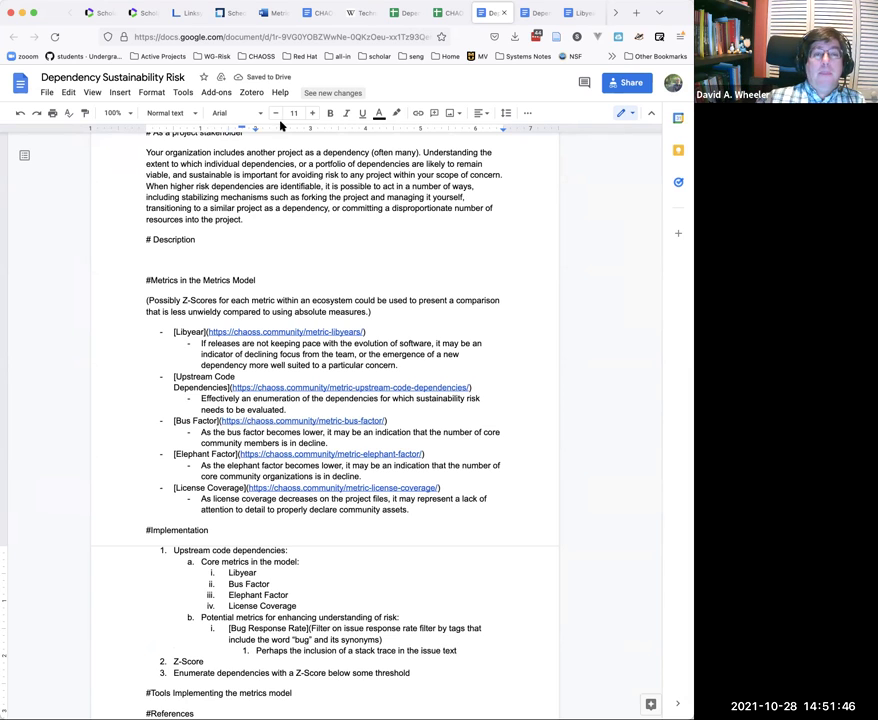
Step: In the Risk WG minutes, paste a copy of the October 28, 2021 meeting block and retitle it November 11
{"action": "left_click", "coordinate": [316, 14]}
{"action": "scroll", "coordinate": [264, 233], "scroll_direction": "up", "scroll_amount": 8}
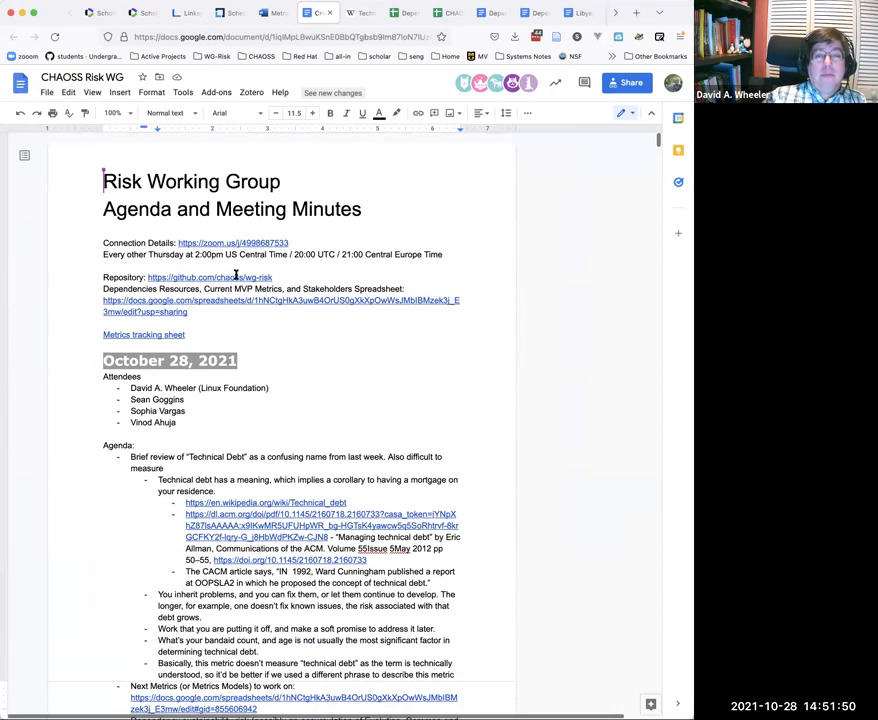
{"action": "left_click_drag", "start_coordinate": [237, 361], "coordinate": [103, 362]}
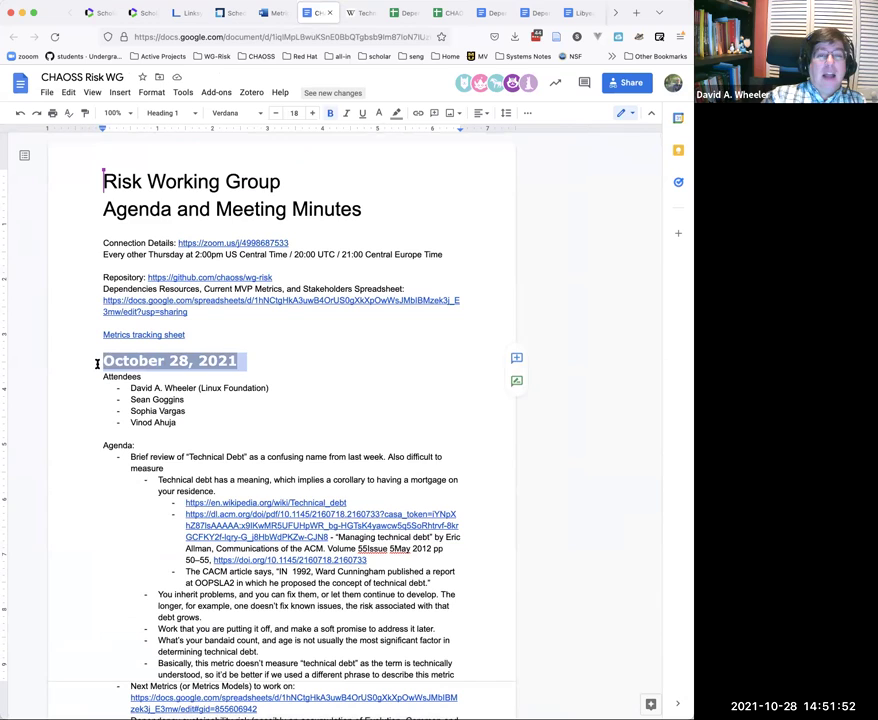
{"action": "left_click", "coordinate": [177, 468], "text": "shift"}
{"action": "key", "text": "ctrl+c"}
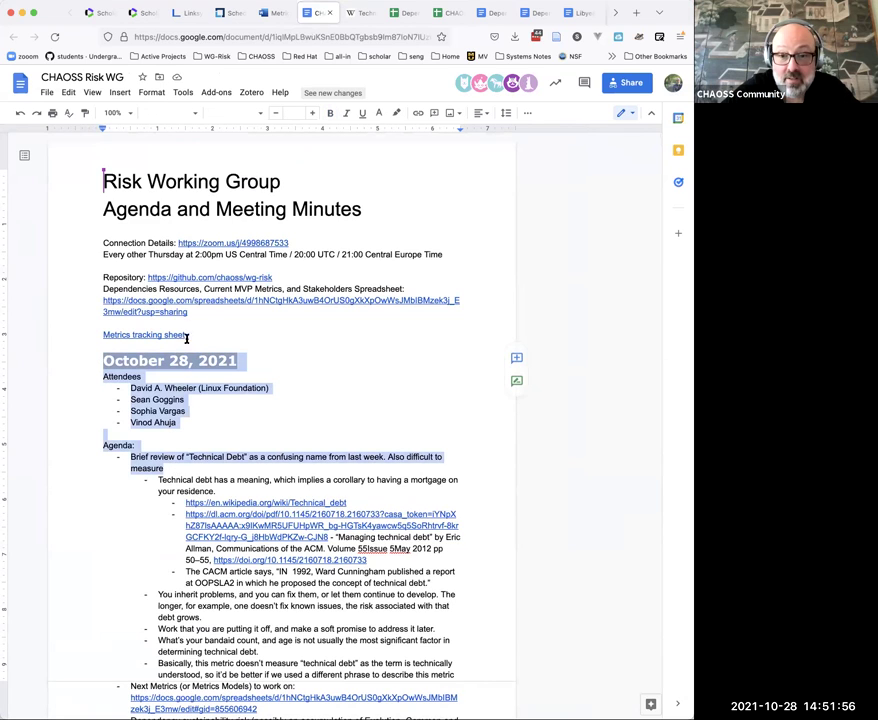
{"action": "left_click", "coordinate": [188, 334]}
{"action": "key", "text": "Return"}
{"action": "key", "text": "Return"}
{"action": "key", "text": "ctrl+v"}
{"action": "left_click_drag", "start_coordinate": [237, 361], "coordinate": [104, 360]}
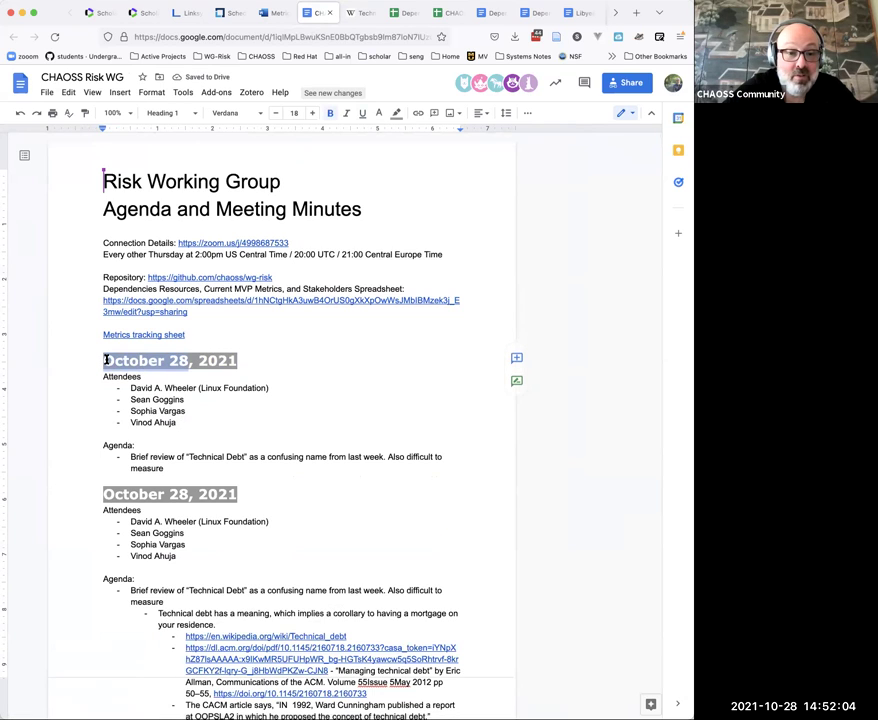
{"action": "type", "text": "November"}
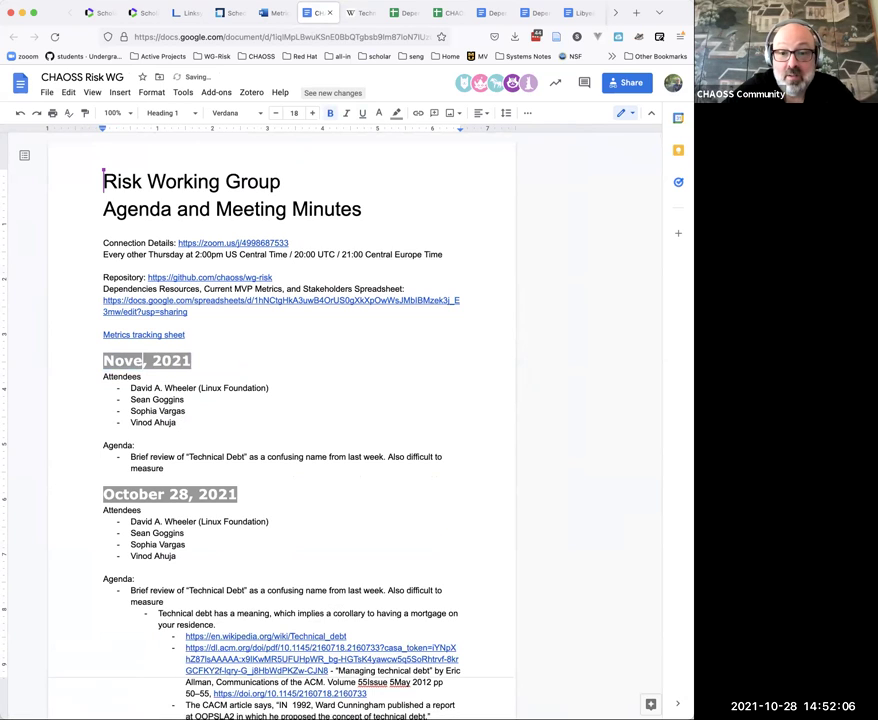
{"action": "type", "text": " 11"}
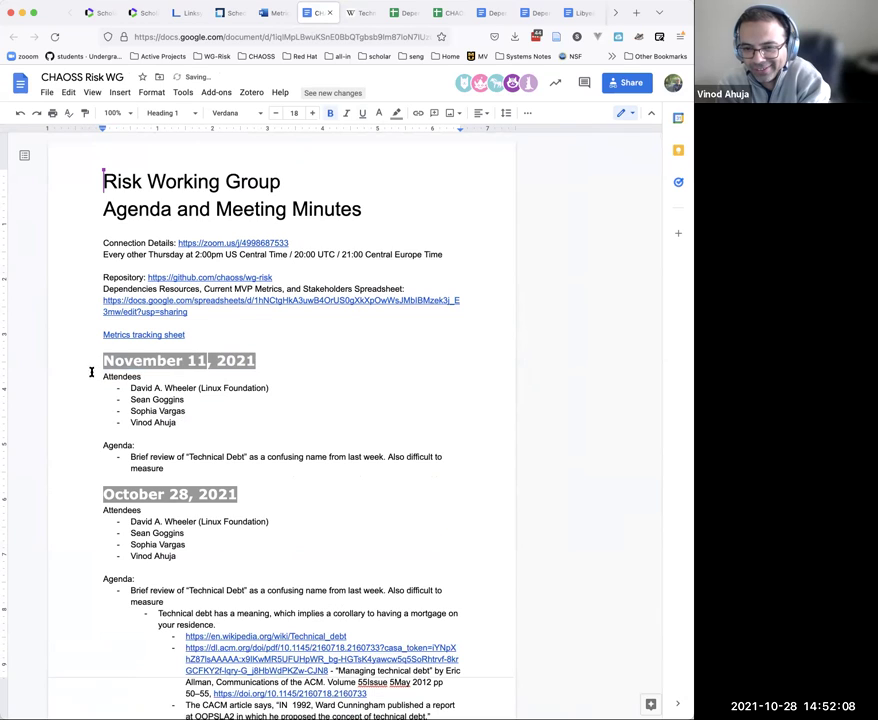
Step: Replace each of the four attendee names in the new entry with an 'x' placeholder
{"action": "left_click", "coordinate": [254, 379]}
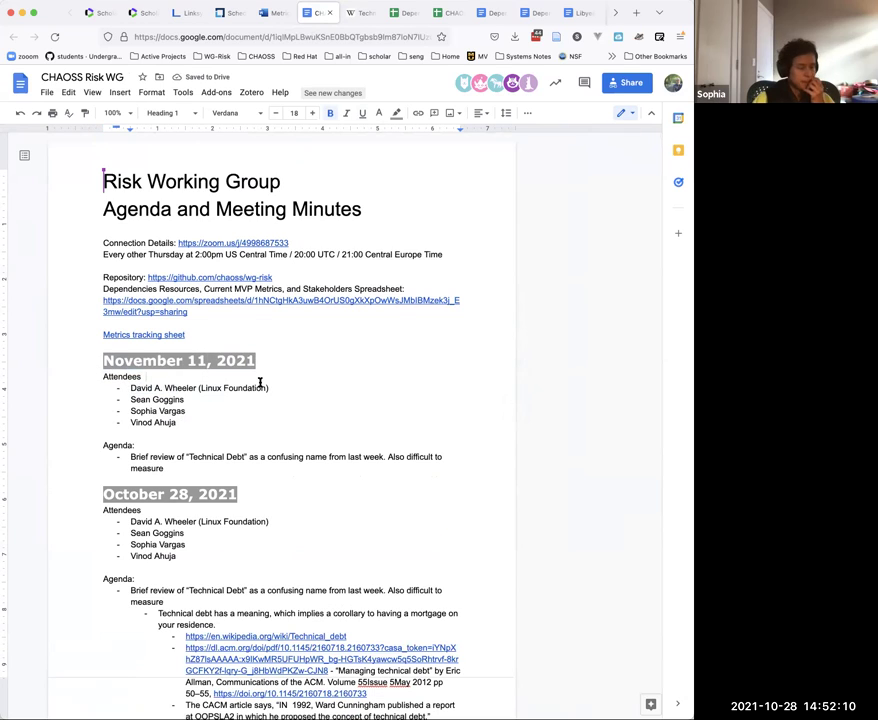
{"action": "triple_click", "coordinate": [262, 388]}
{"action": "type", "text": "x"}
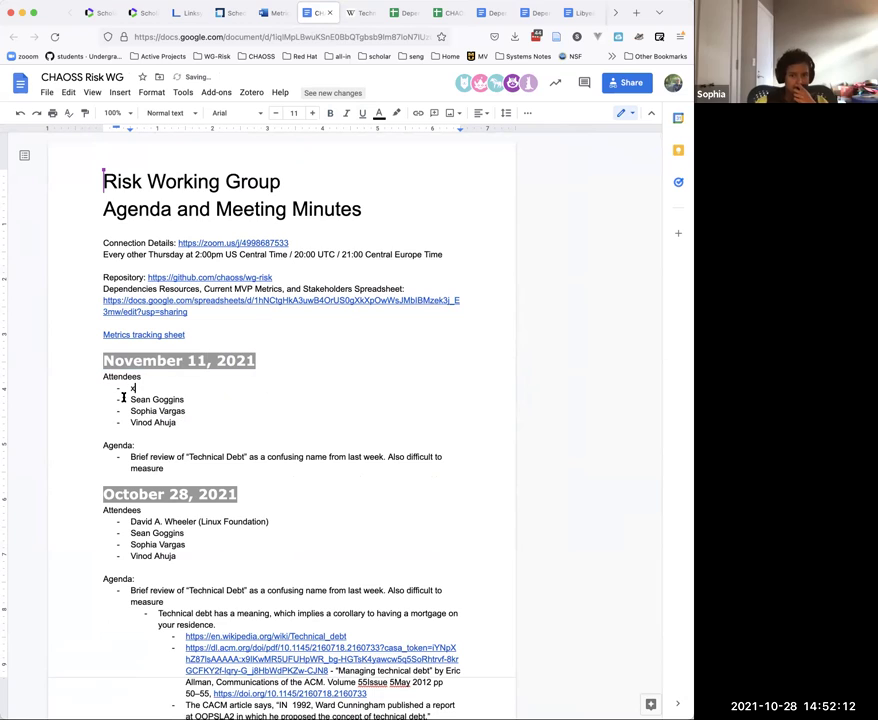
{"action": "left_click_drag", "start_coordinate": [112, 399], "coordinate": [182, 399]}
{"action": "type", "text": "x"}
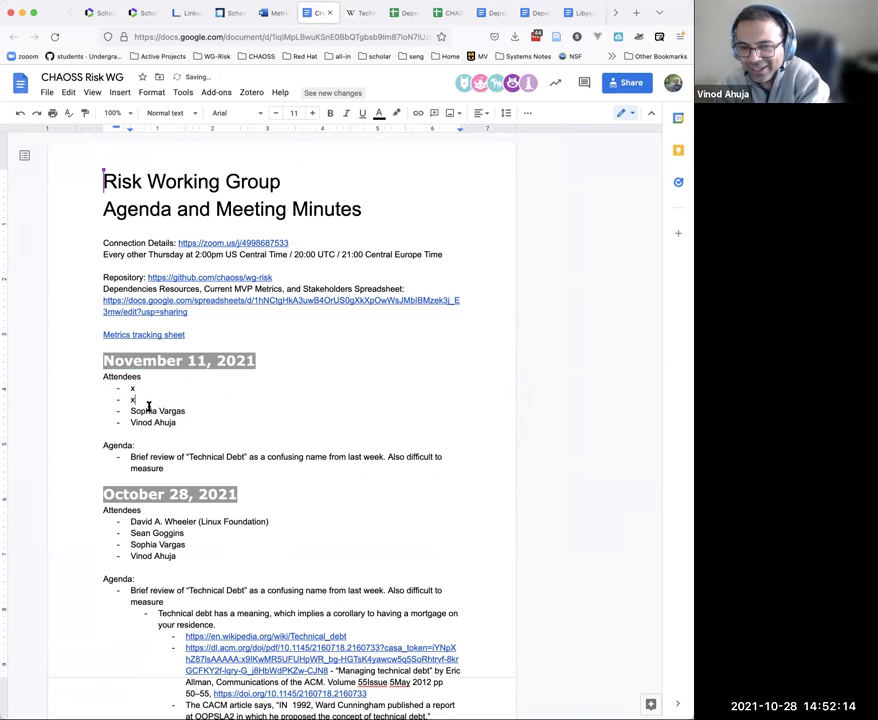
{"action": "left_click_drag", "start_coordinate": [169, 411], "coordinate": [184, 410]}
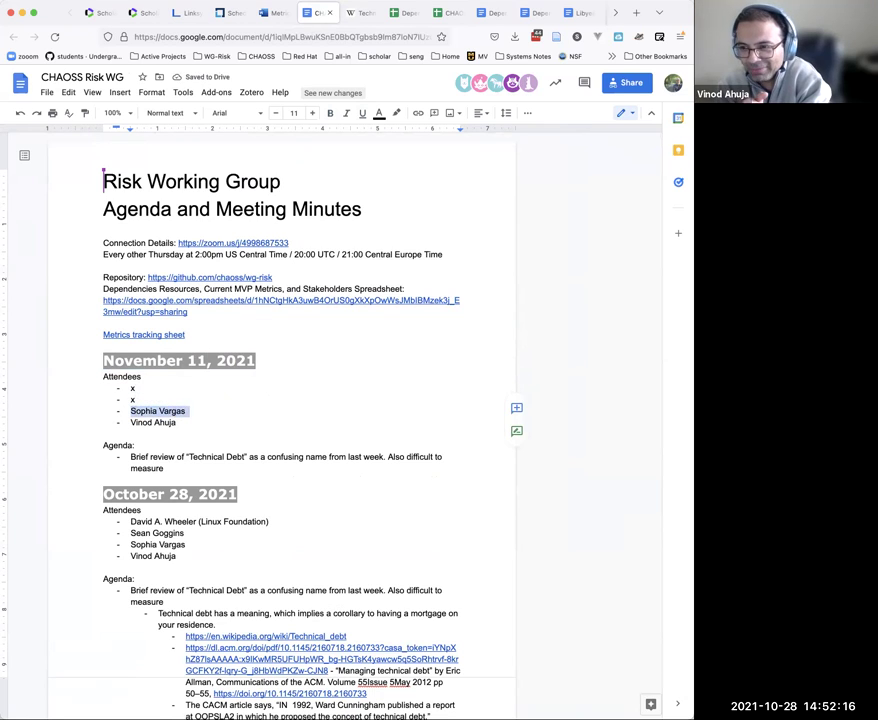
{"action": "type", "text": "x"}
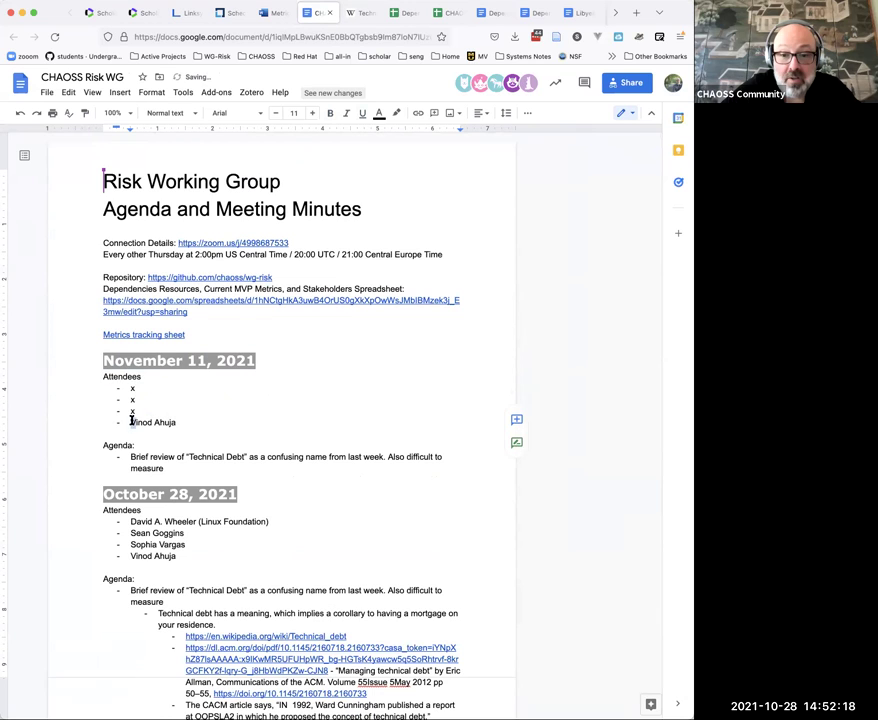
{"action": "left_click_drag", "start_coordinate": [131, 421], "coordinate": [174, 420]}
{"action": "type", "text": "x"}
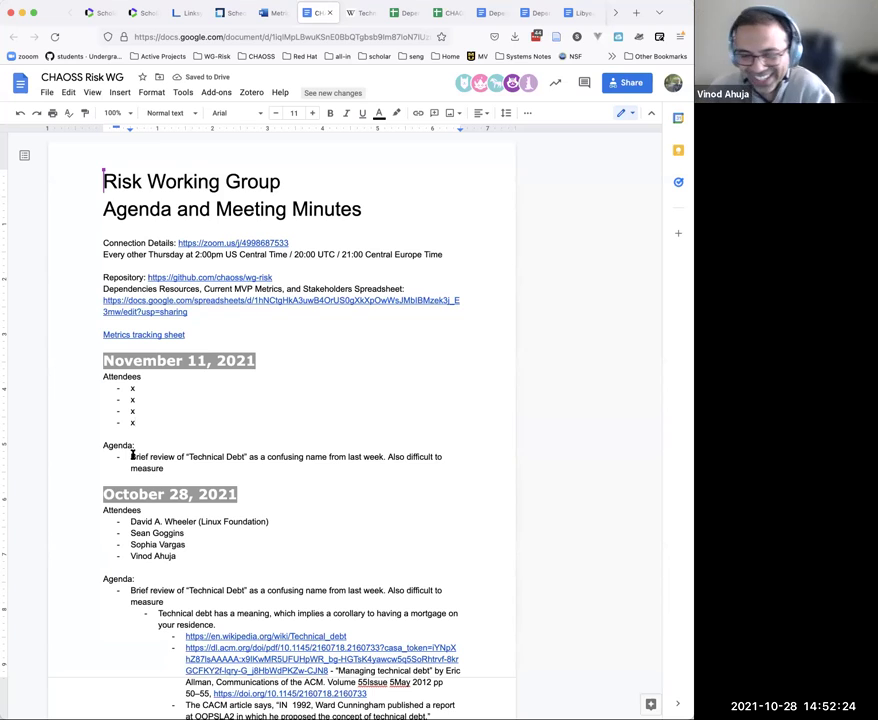
Step: Replace the agenda bullet with 'Focus on identification of "bugs" within issues, and the responsiveness to things that are bugs.', fixing typos
{"action": "left_click", "coordinate": [131, 455]}
{"action": "left_click_drag", "start_coordinate": [148, 457], "coordinate": [166, 463]}
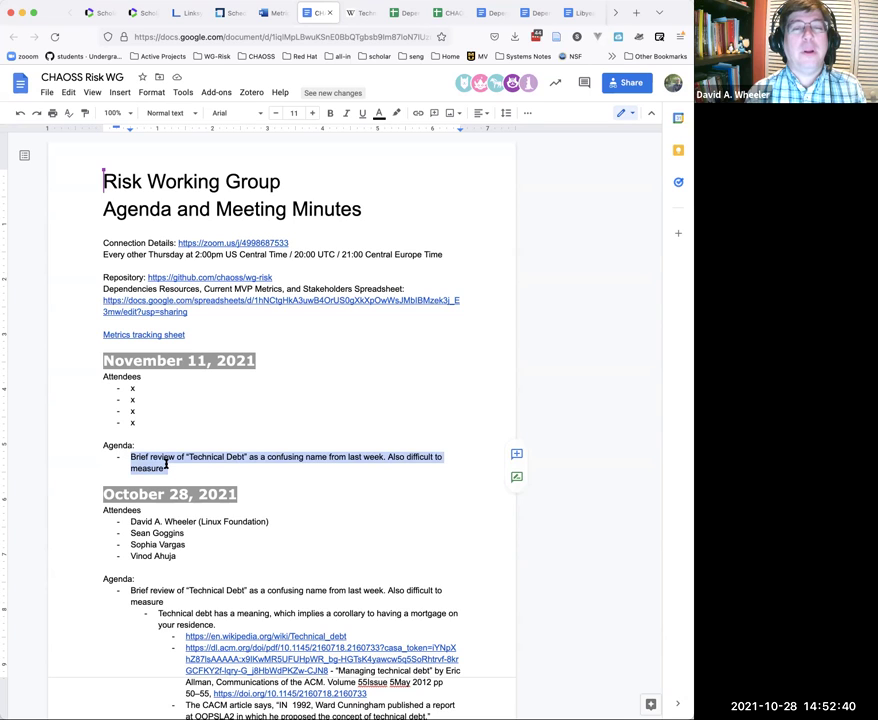
{"action": "type", "text": "Focus on "}
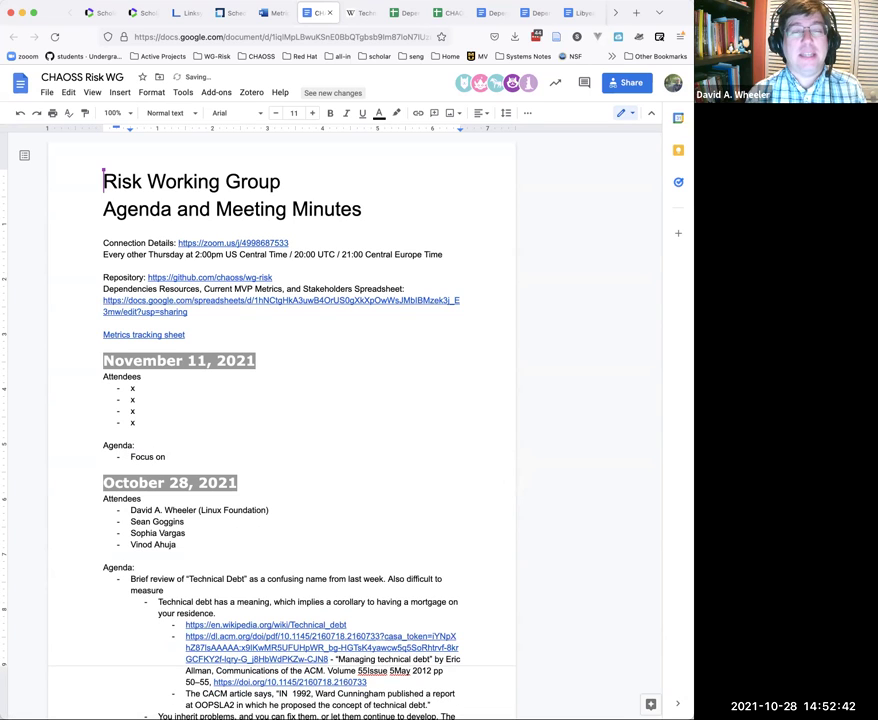
{"action": "type", "text": "idenification"}
{"action": "type", "text": " of "}
{"action": "type", "text": "\""}
{"action": "type", "text": "bugs\" "}
{"action": "type", "text": "with"}
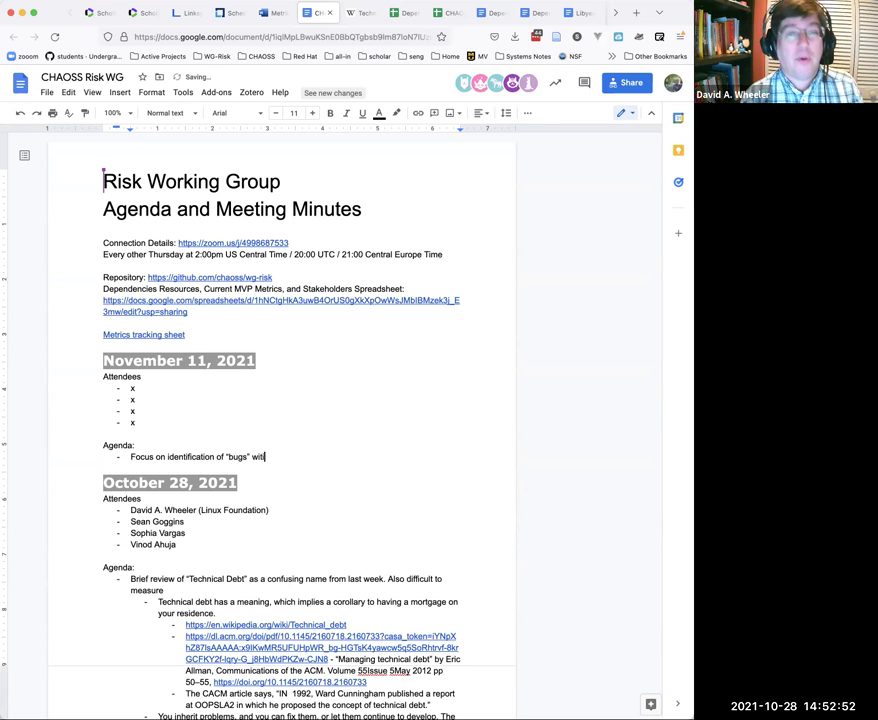
{"action": "type", "text": "in issues"}
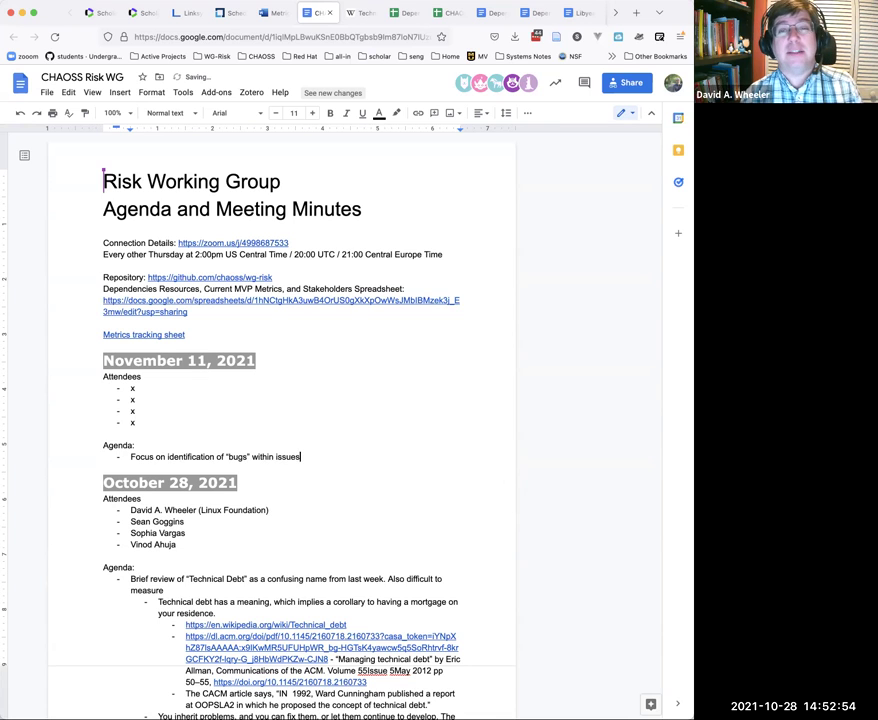
{"action": "type", "text": ", and hte"}
{"action": "key", "text": "BackSpace"}
{"action": "key", "text": "BackSpace"}
{"action": "key", "text": "BackSpace"}
{"action": "type", "text": "the responsivenes to things that are bugs."}
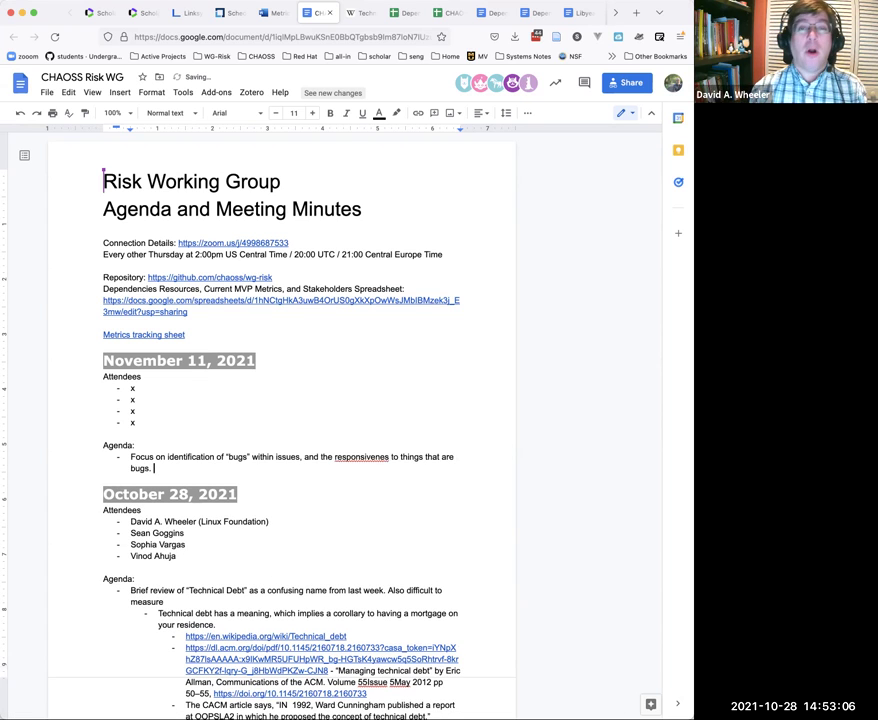
{"action": "left_click", "coordinate": [351, 457]}
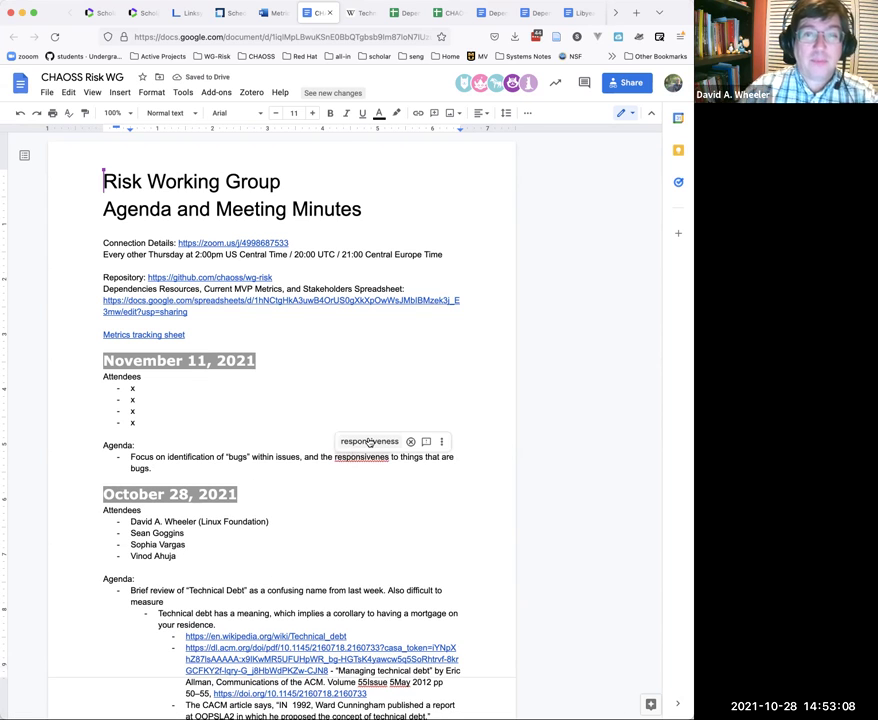
{"action": "left_click", "coordinate": [369, 441]}
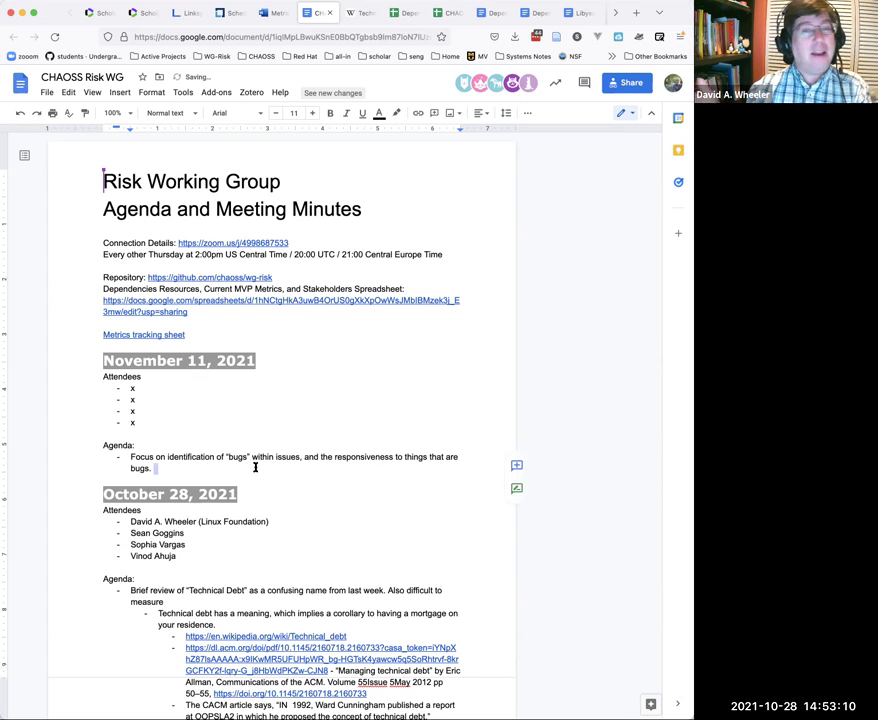
Step: Start a new agenda bullet below the November 11 bugs item
{"action": "key", "text": "Return"}
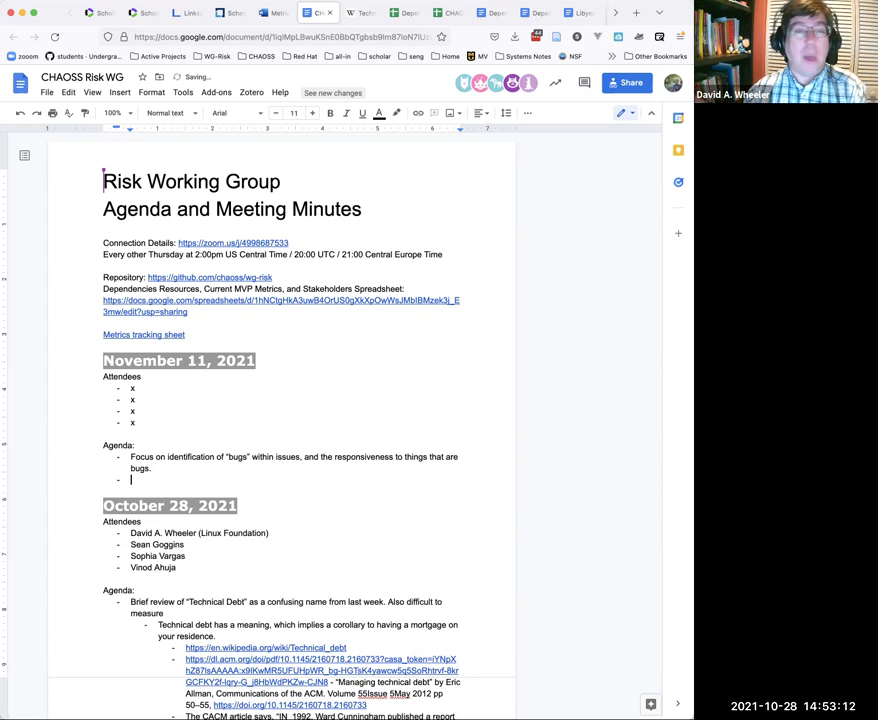